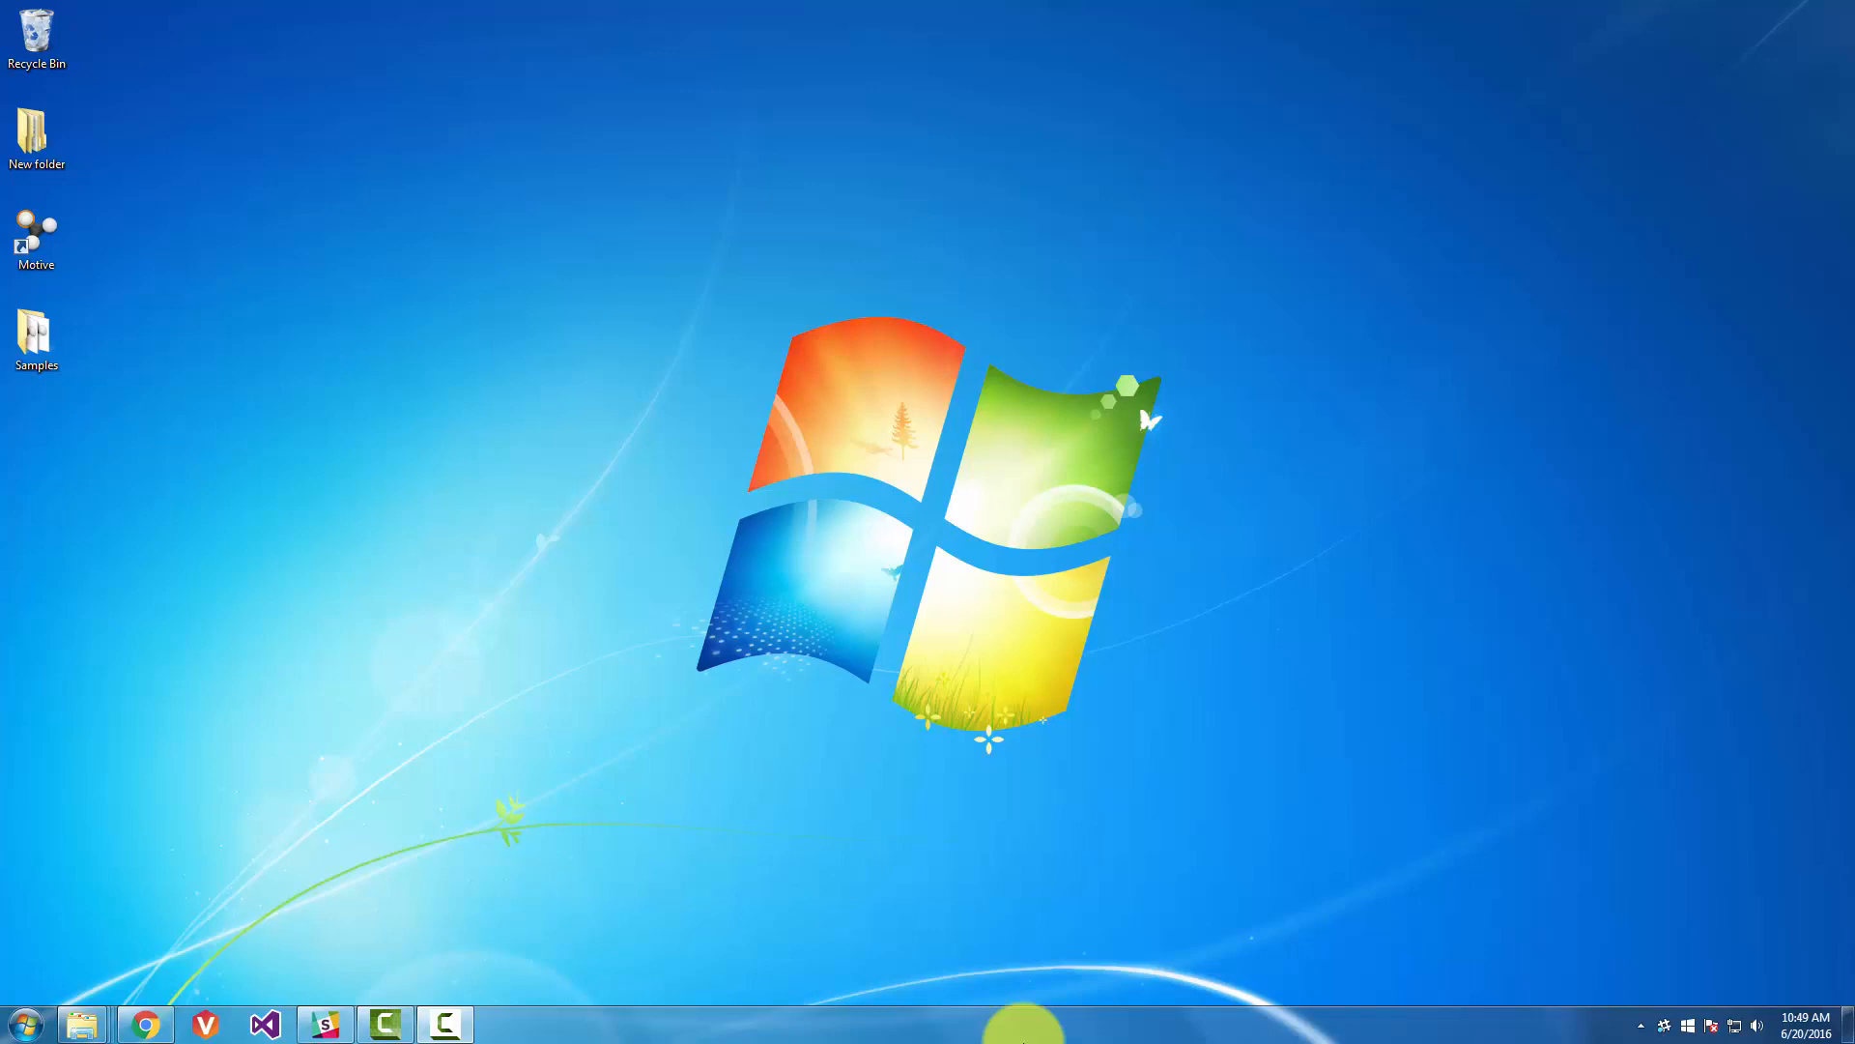
- Launch Motive and save the project to the Desktop as Motive Project 2016-06-20 10.50.12 AM
{"action": "double_click", "coordinate": [37, 237]}
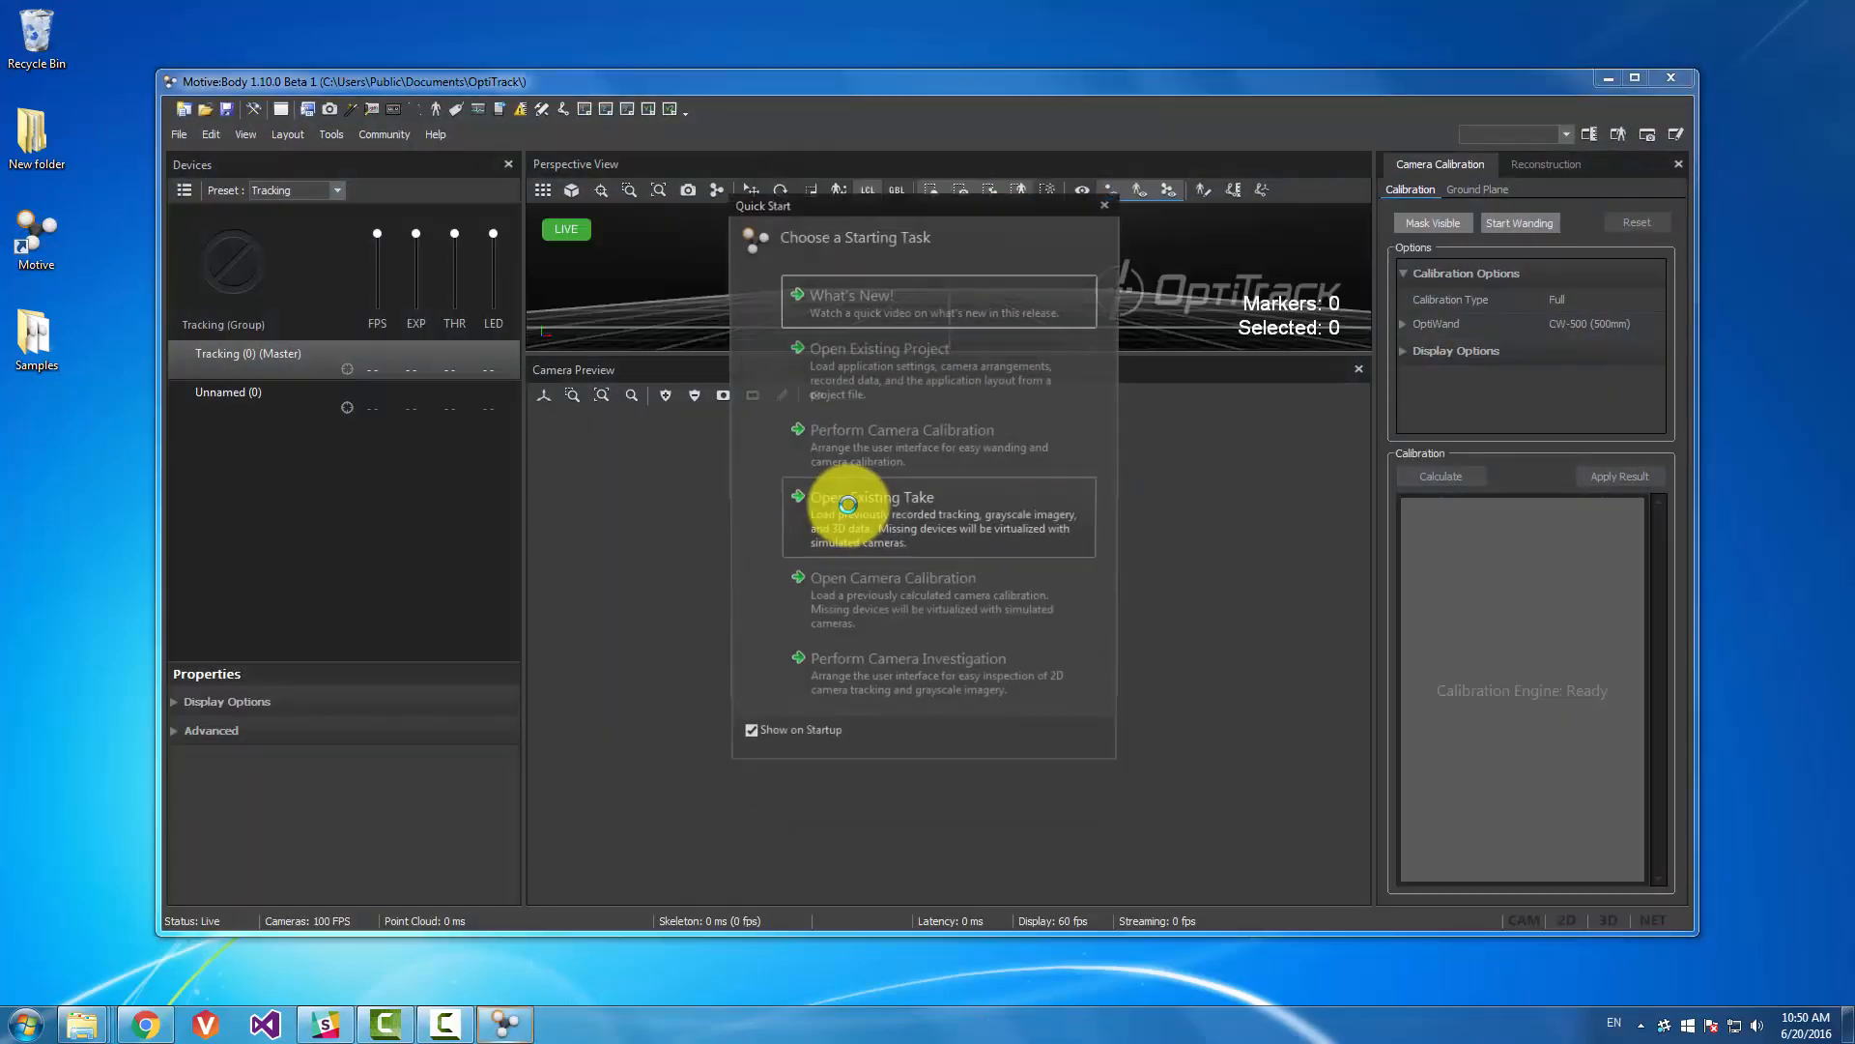
{"action": "left_click", "coordinate": [1108, 202]}
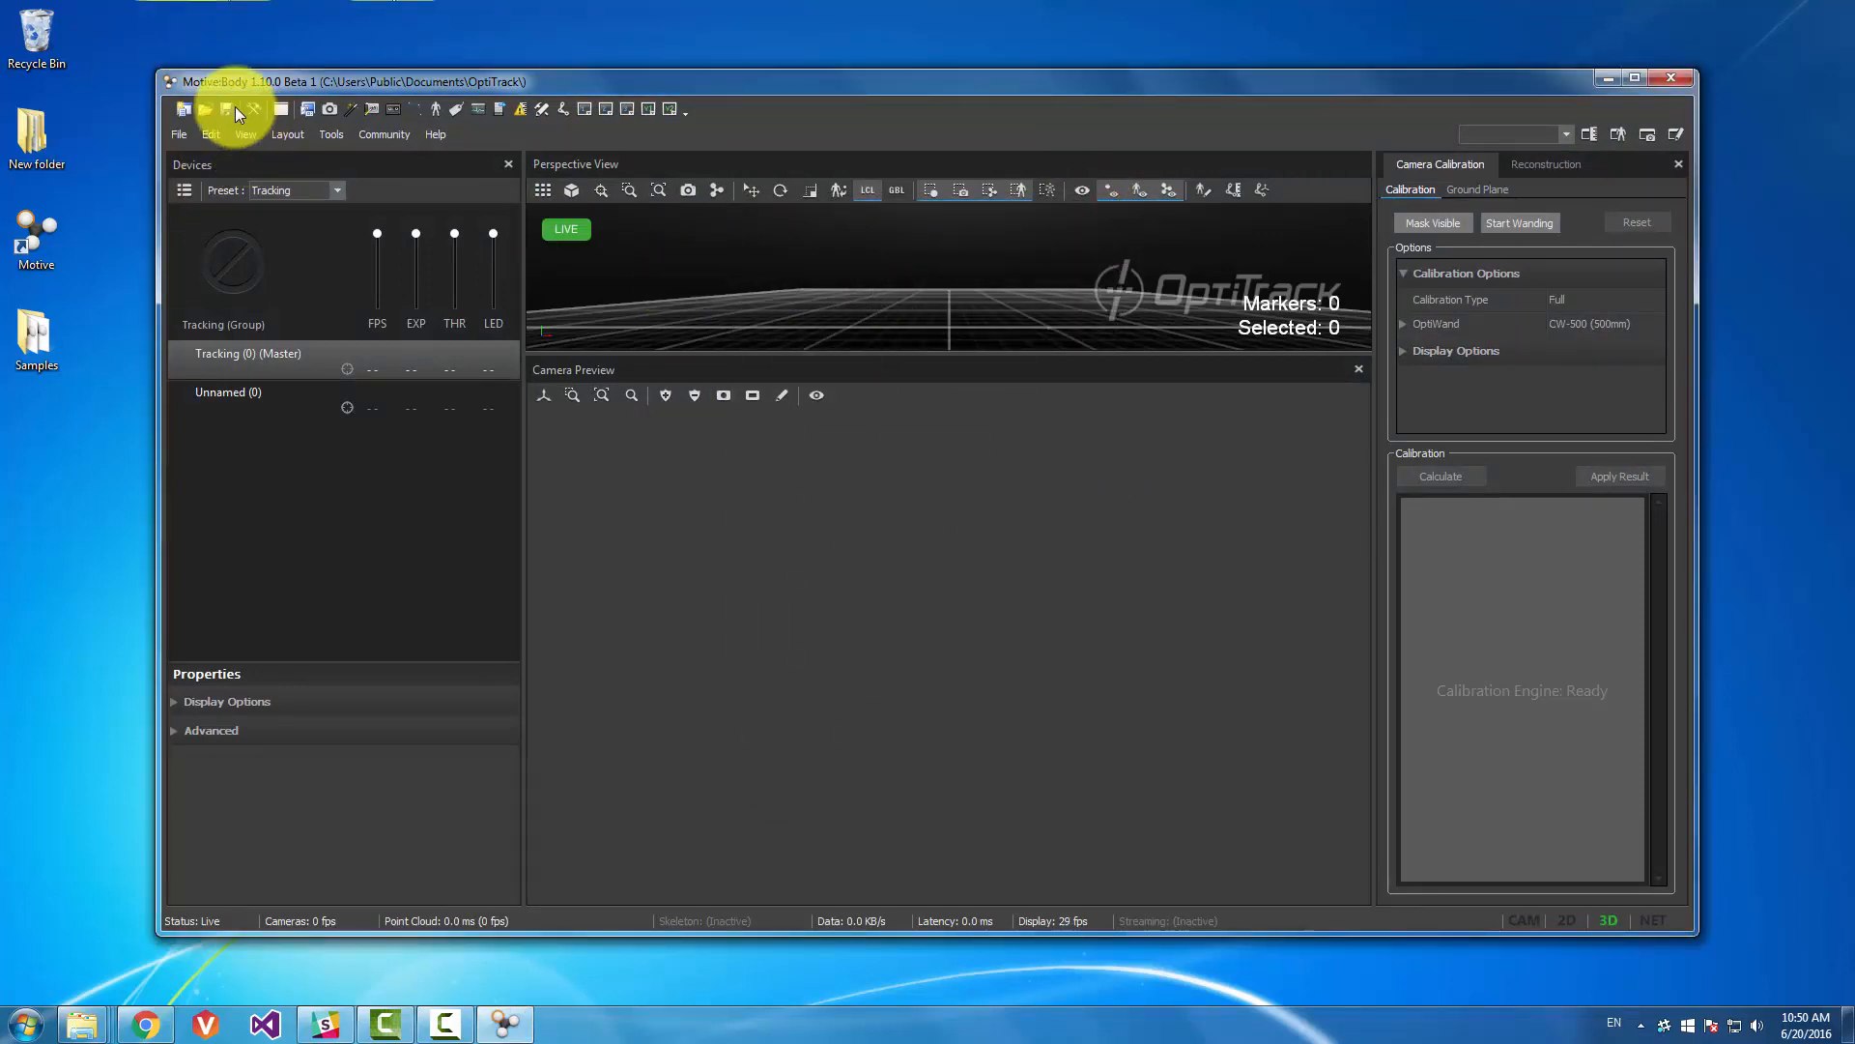
{"action": "left_click", "coordinate": [184, 133]}
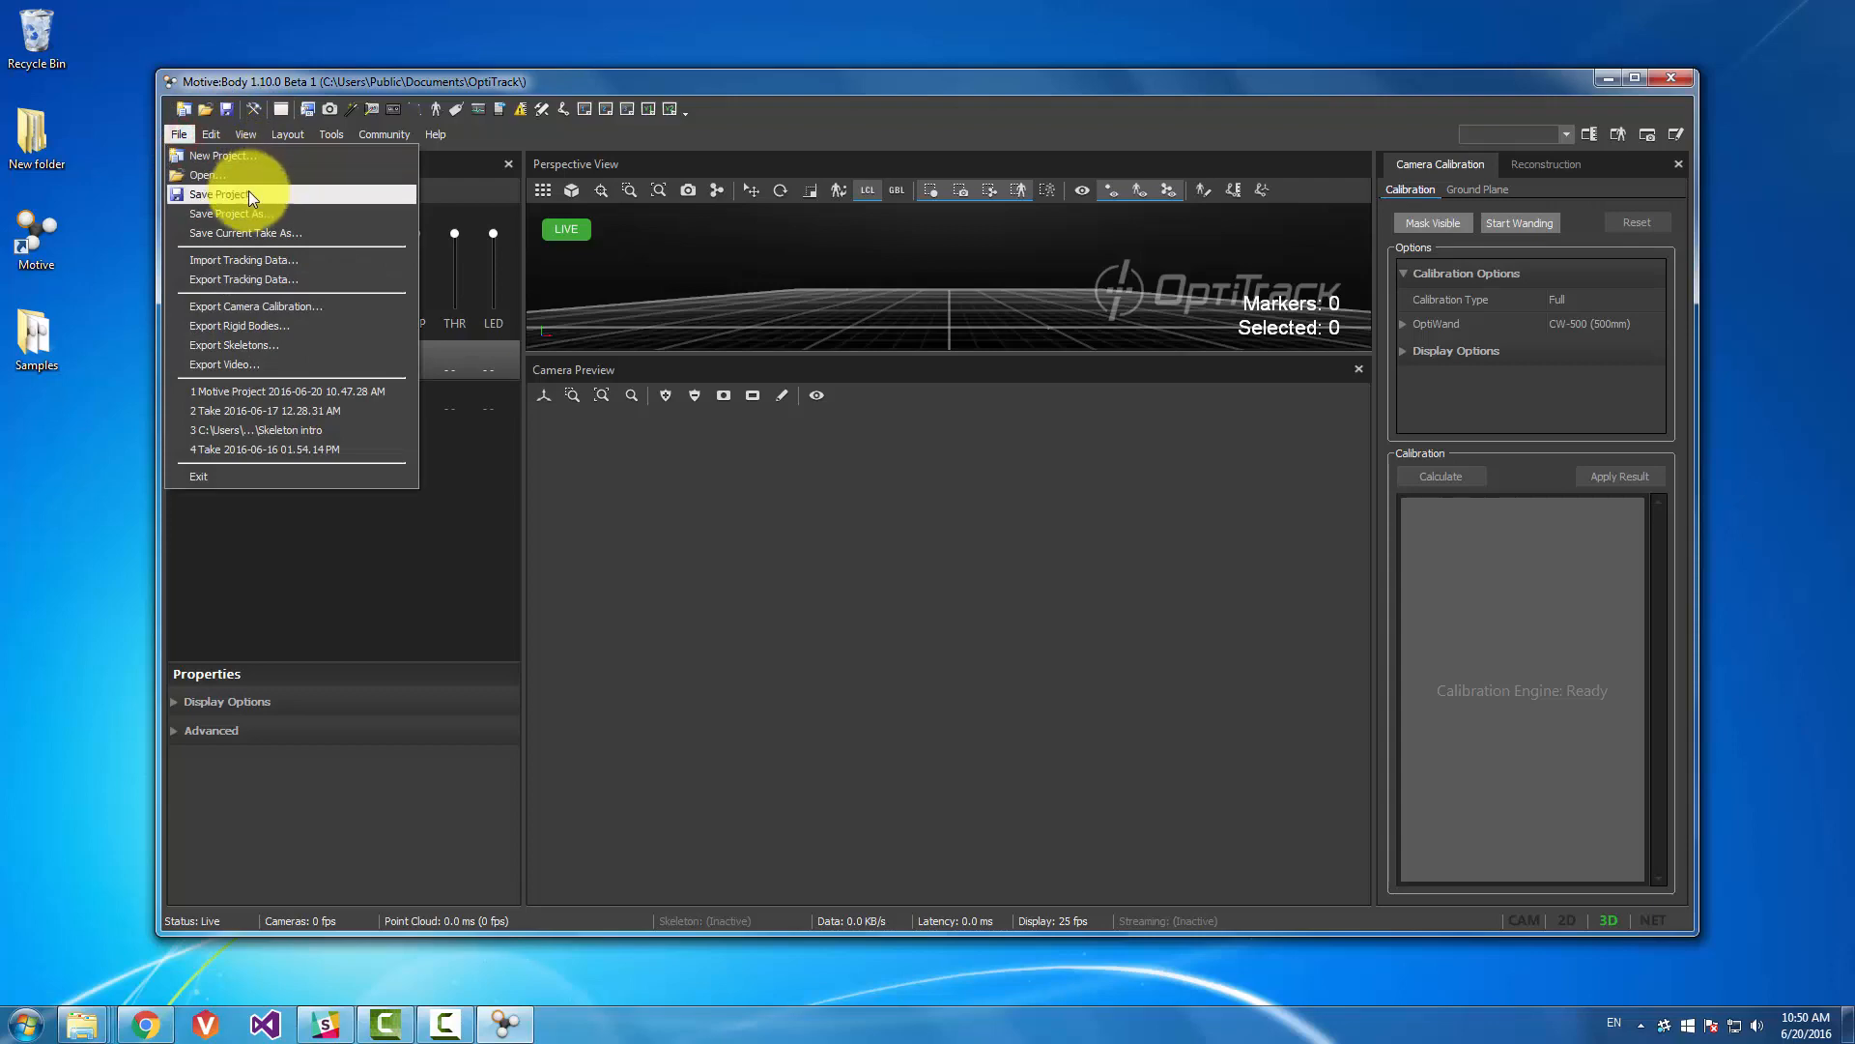
{"action": "left_click", "coordinate": [247, 189]}
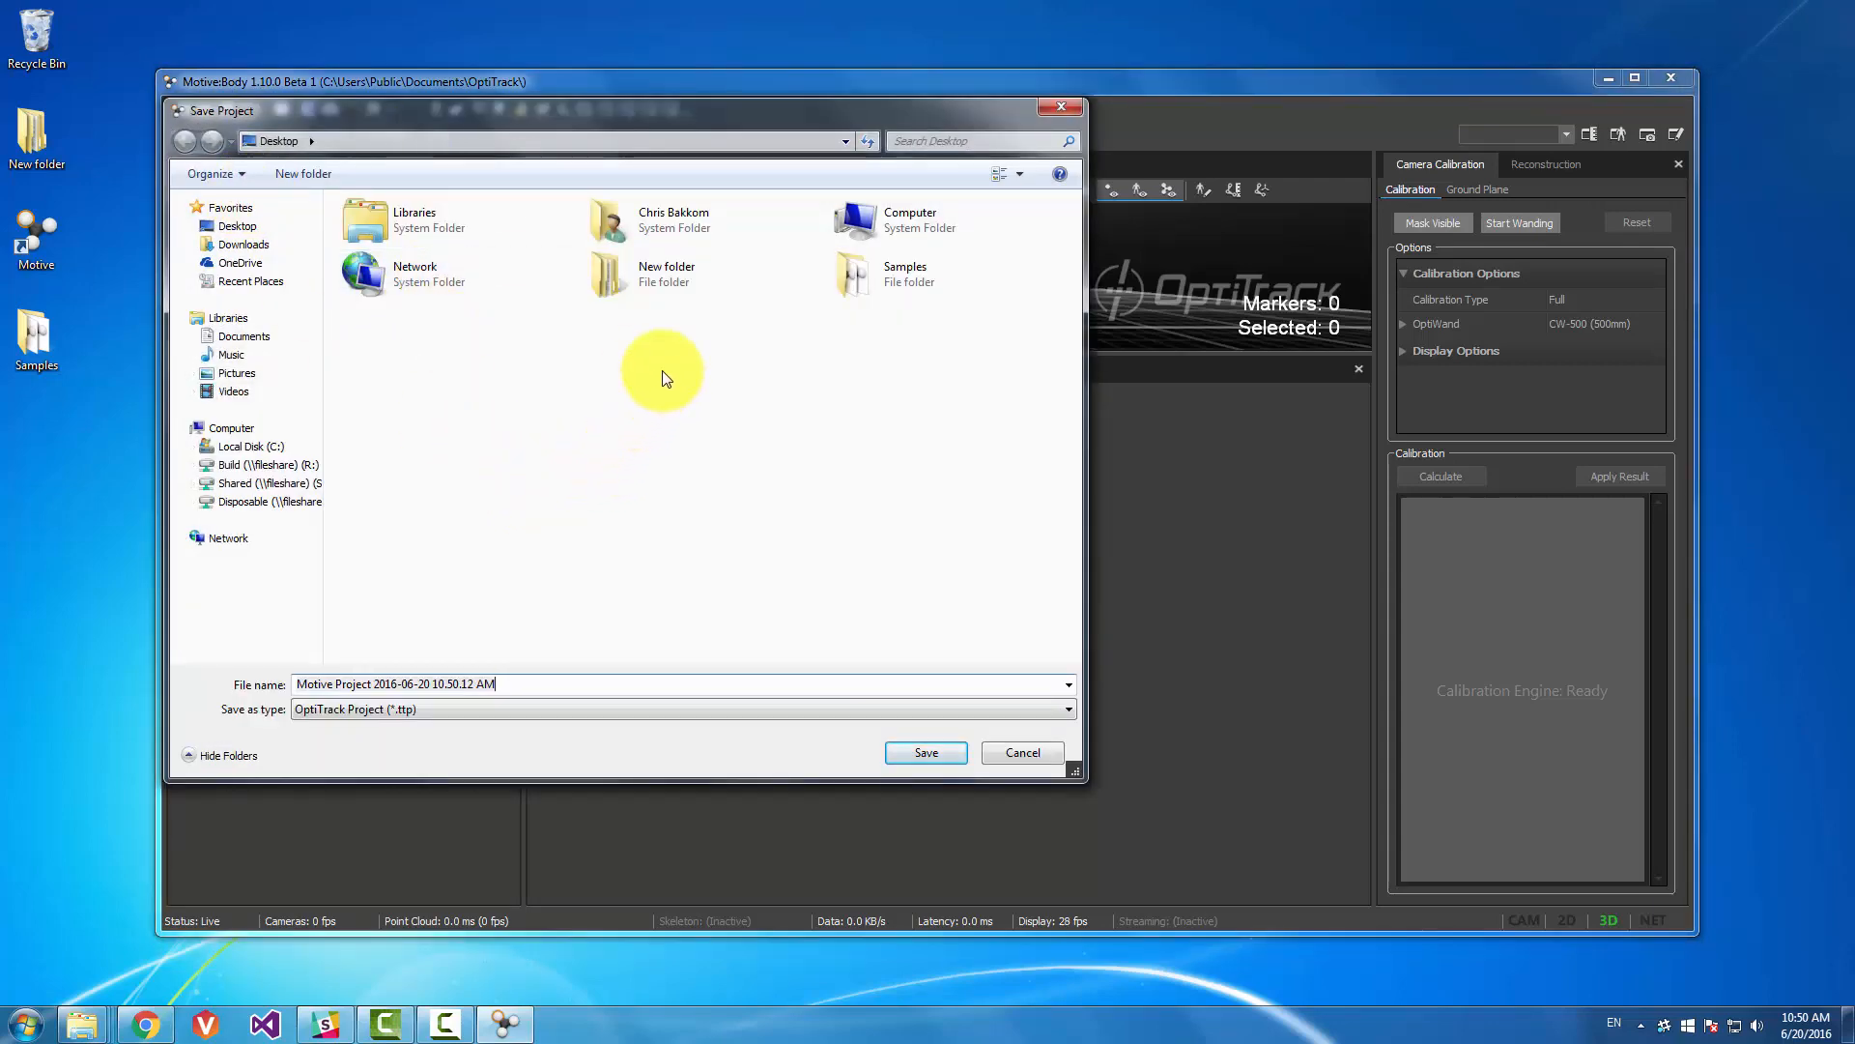
{"action": "left_click", "coordinate": [593, 403]}
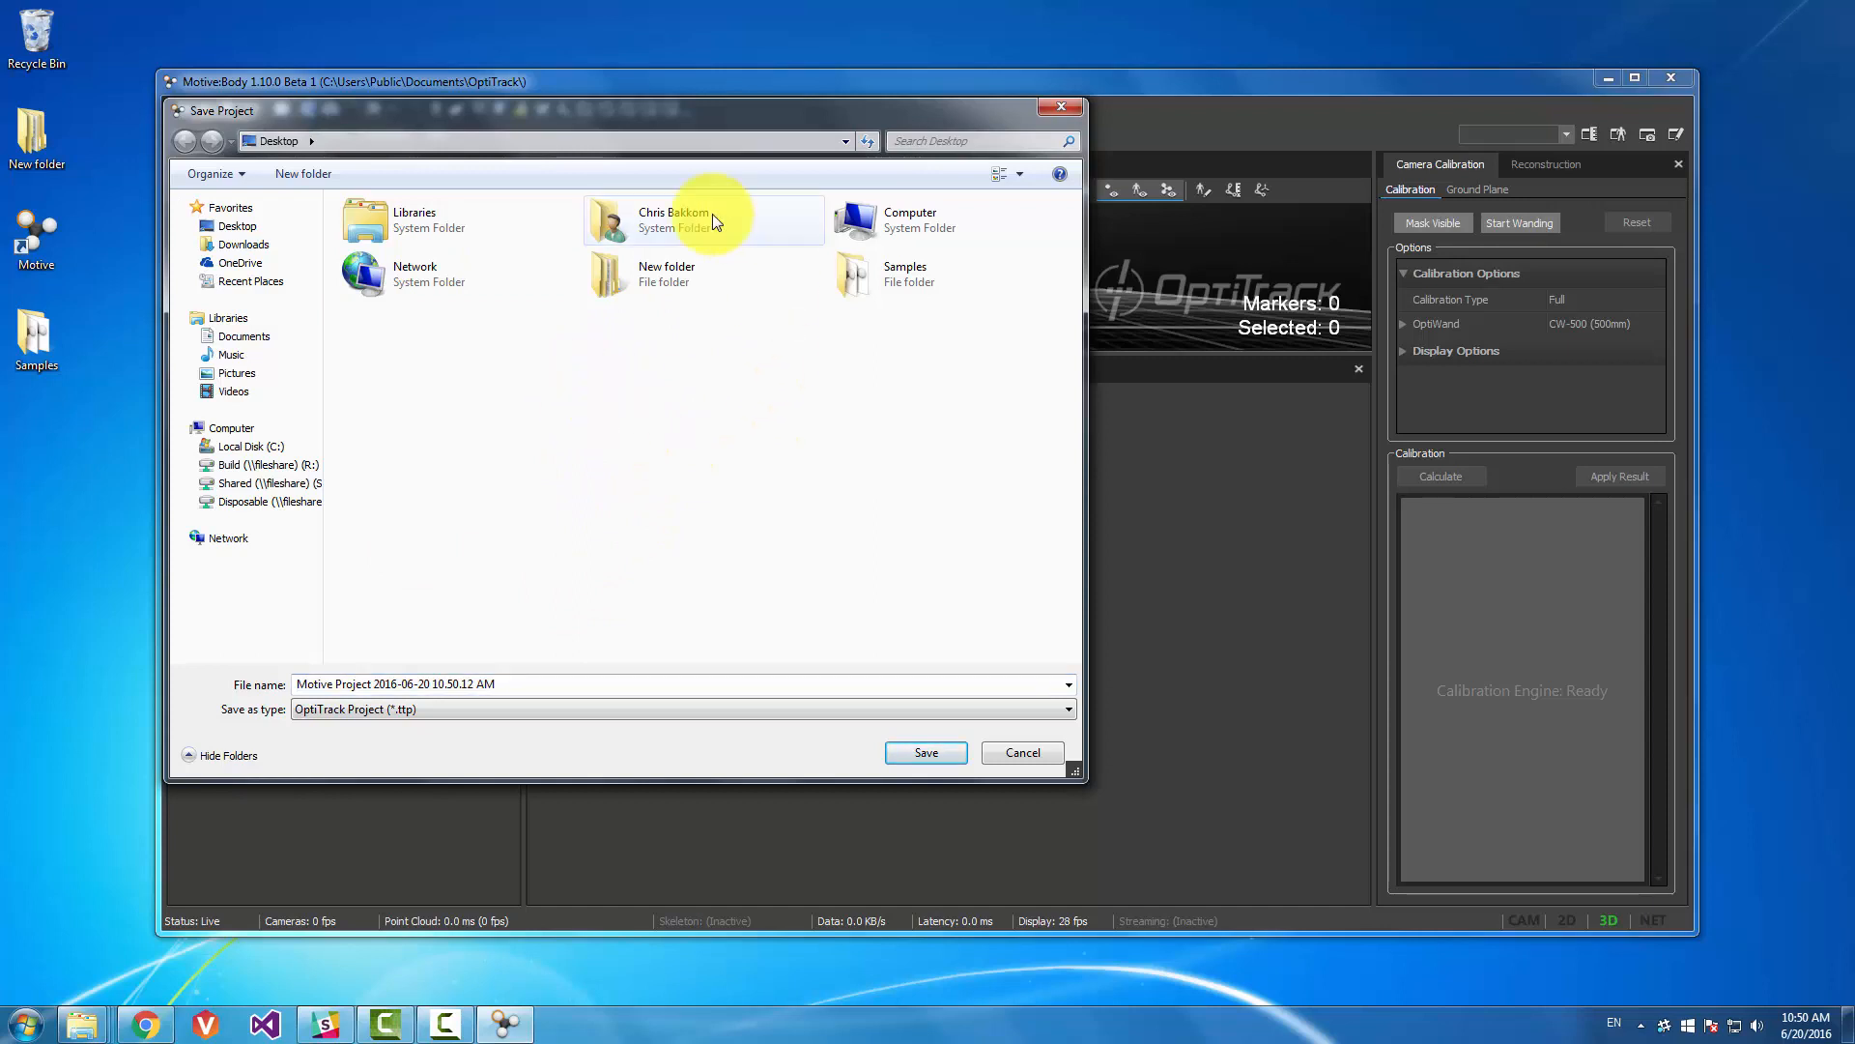
{"action": "left_click", "coordinate": [534, 680]}
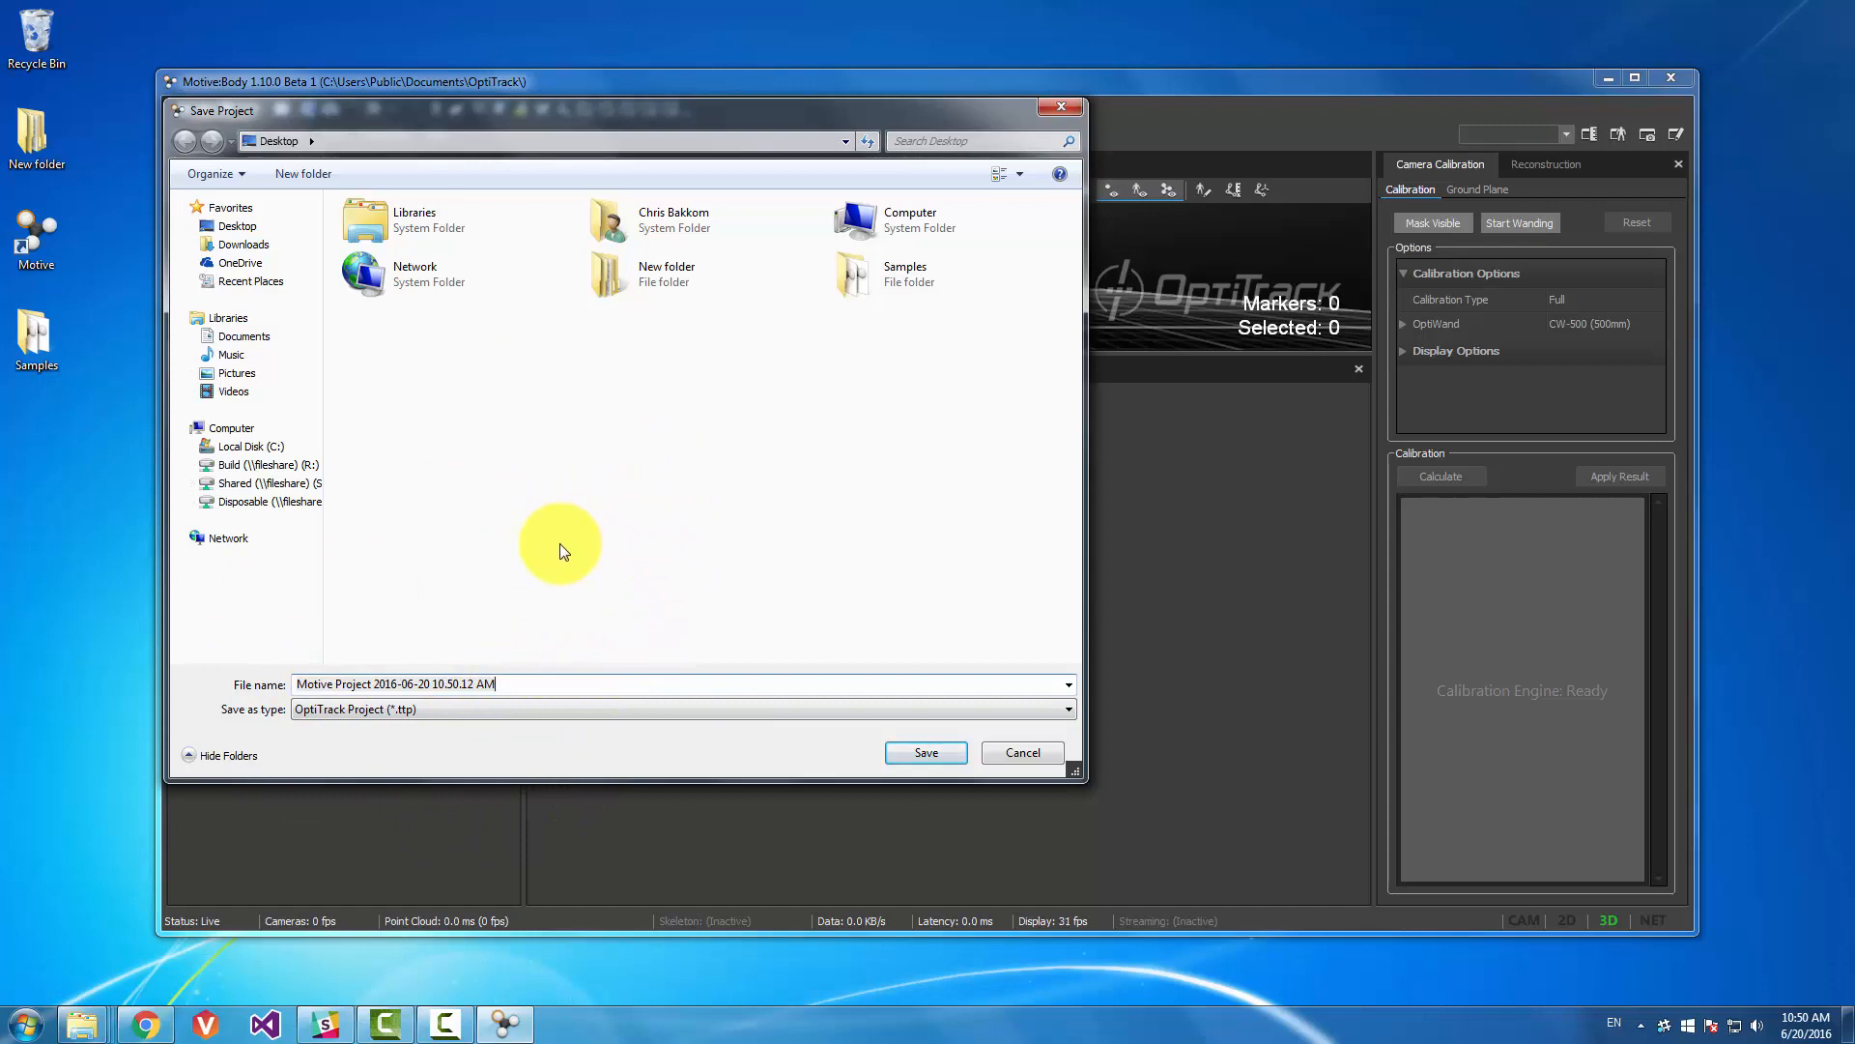
{"action": "left_click", "coordinate": [926, 752]}
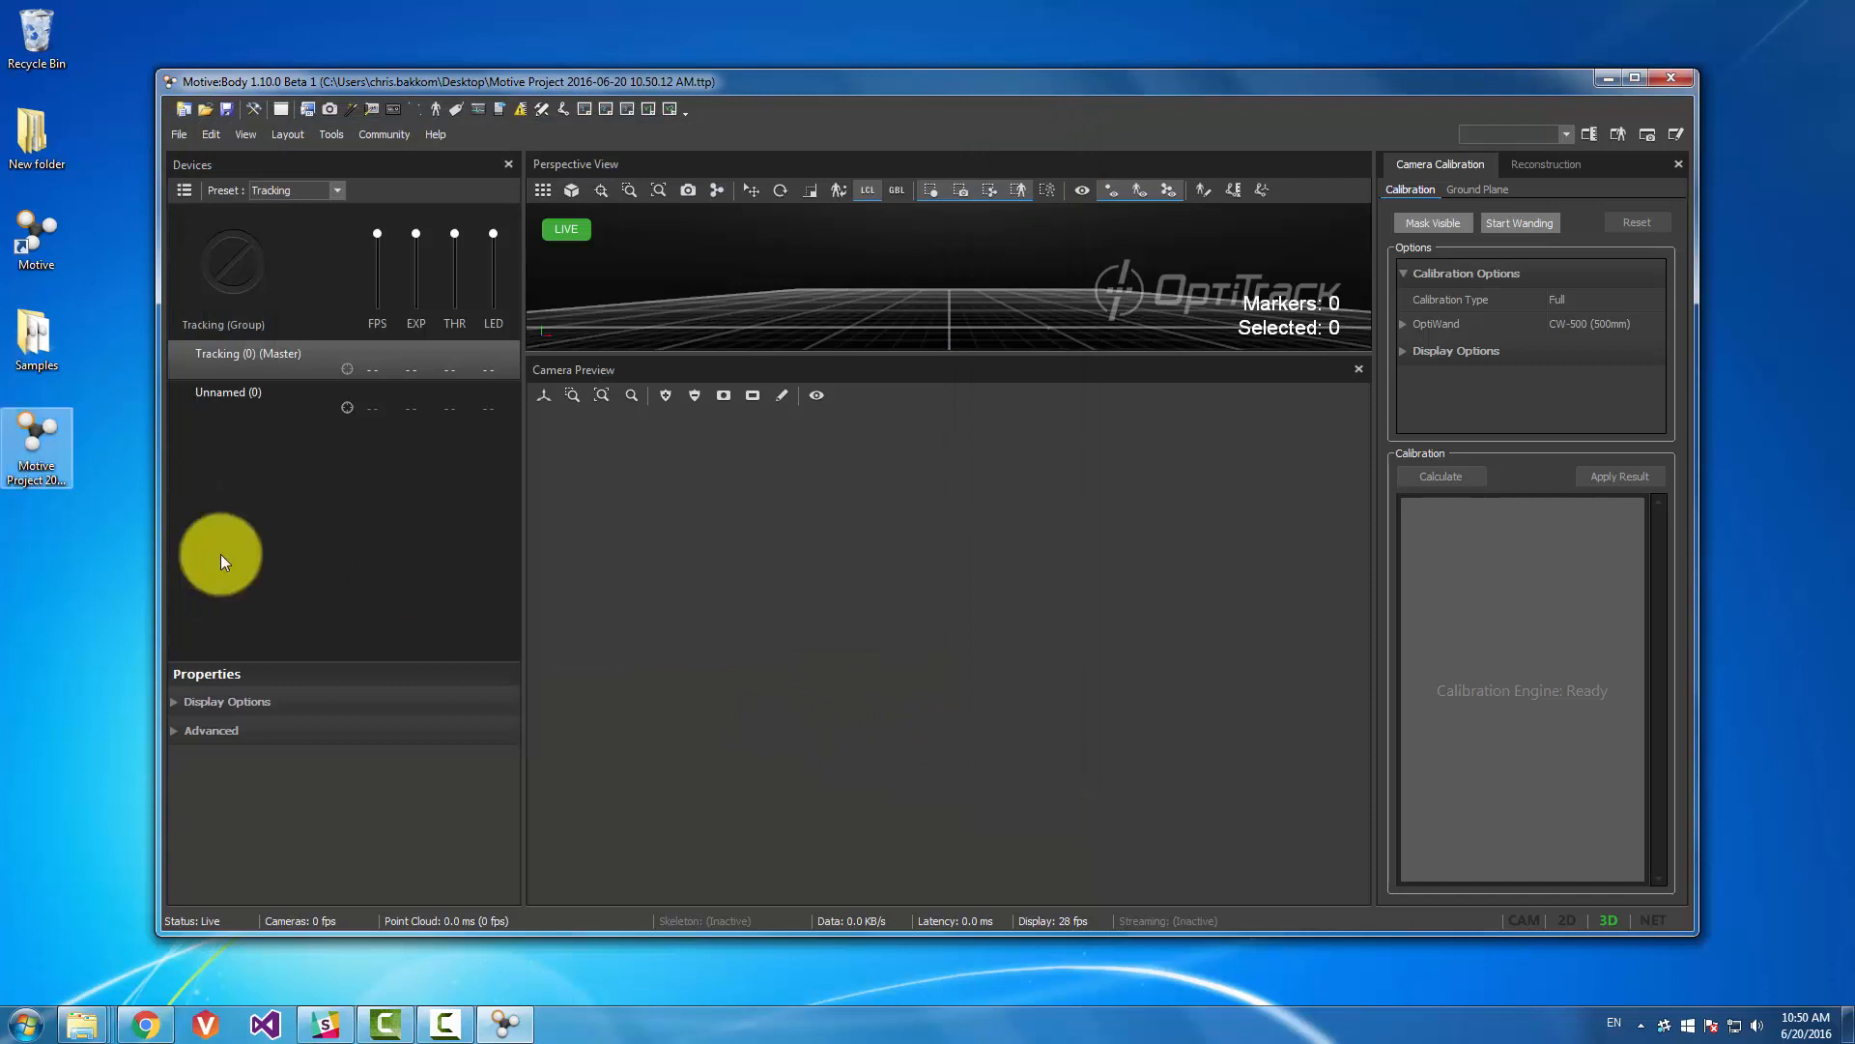
- Dock the Project pane alongside the Devices pane and add two empty takes to Session 2016-06-20
{"action": "left_click", "coordinate": [309, 110]}
{"action": "left_click_drag", "start_coordinate": [644, 160], "coordinate": [352, 402]}
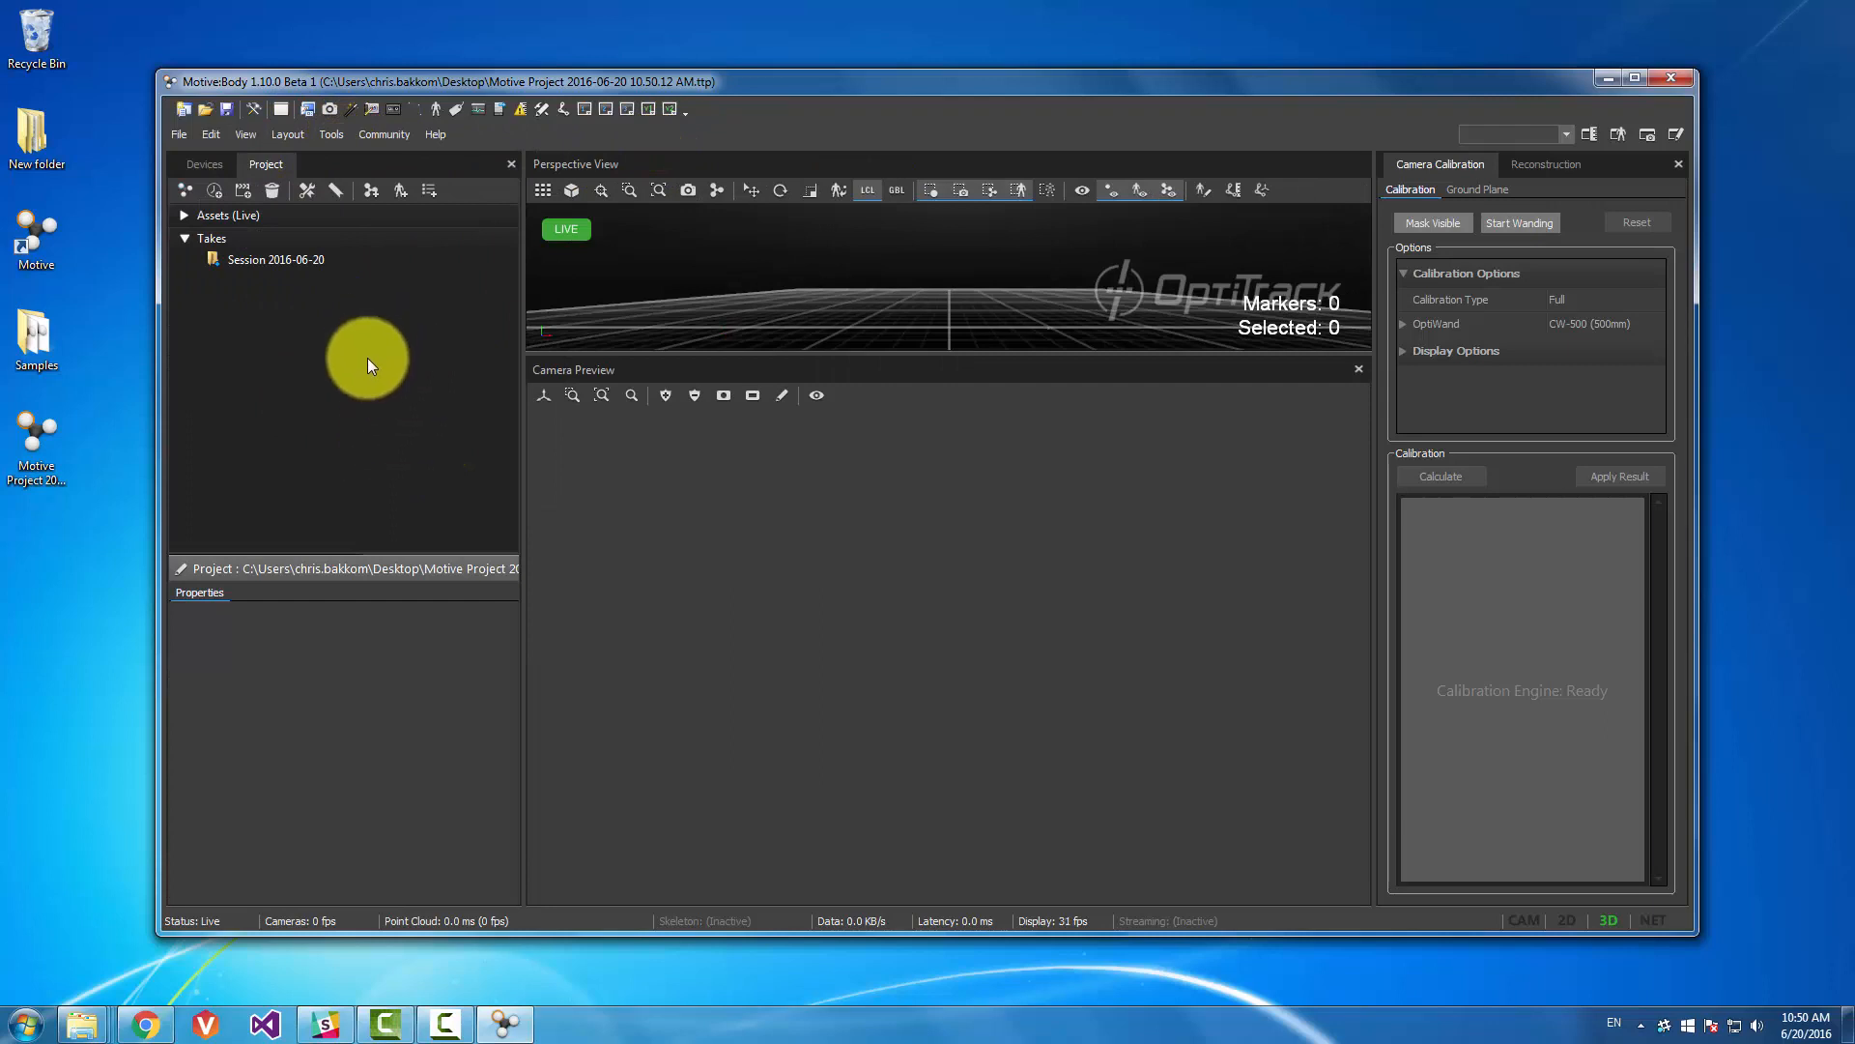
{"action": "left_click", "coordinate": [290, 259]}
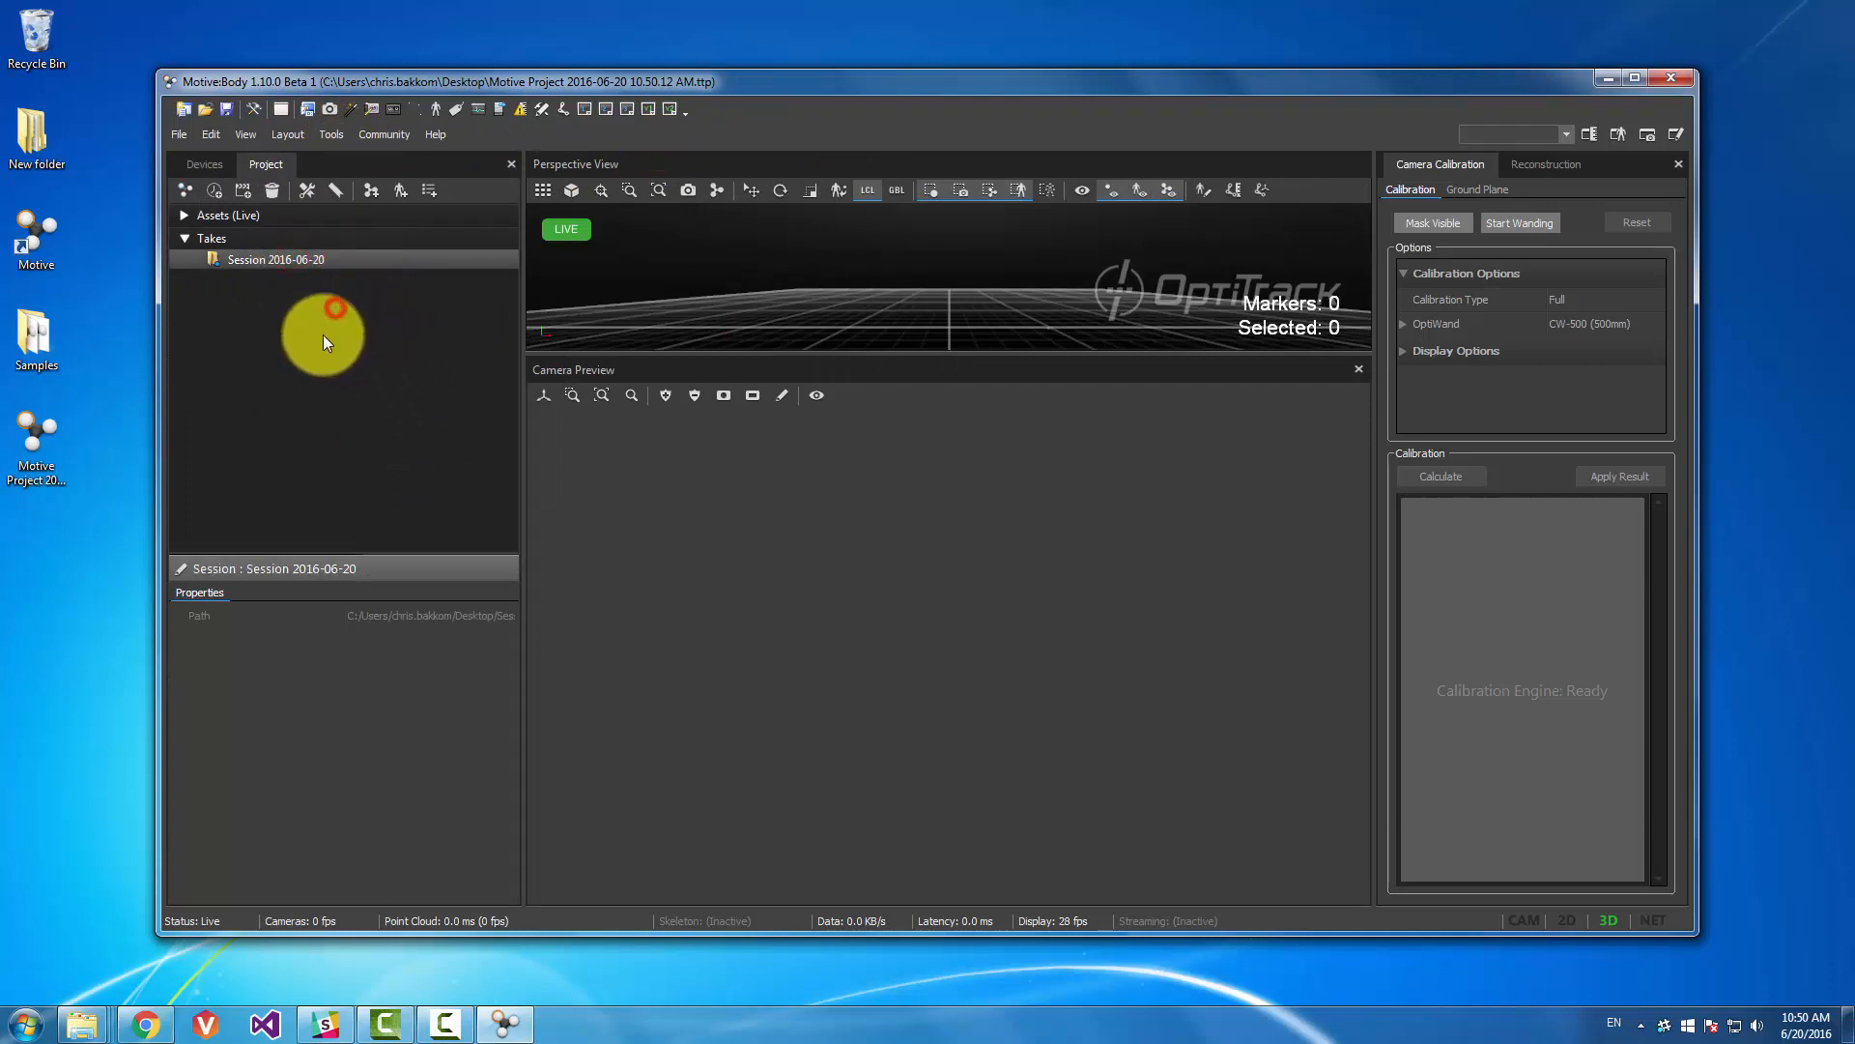
{"action": "left_click", "coordinate": [245, 191]}
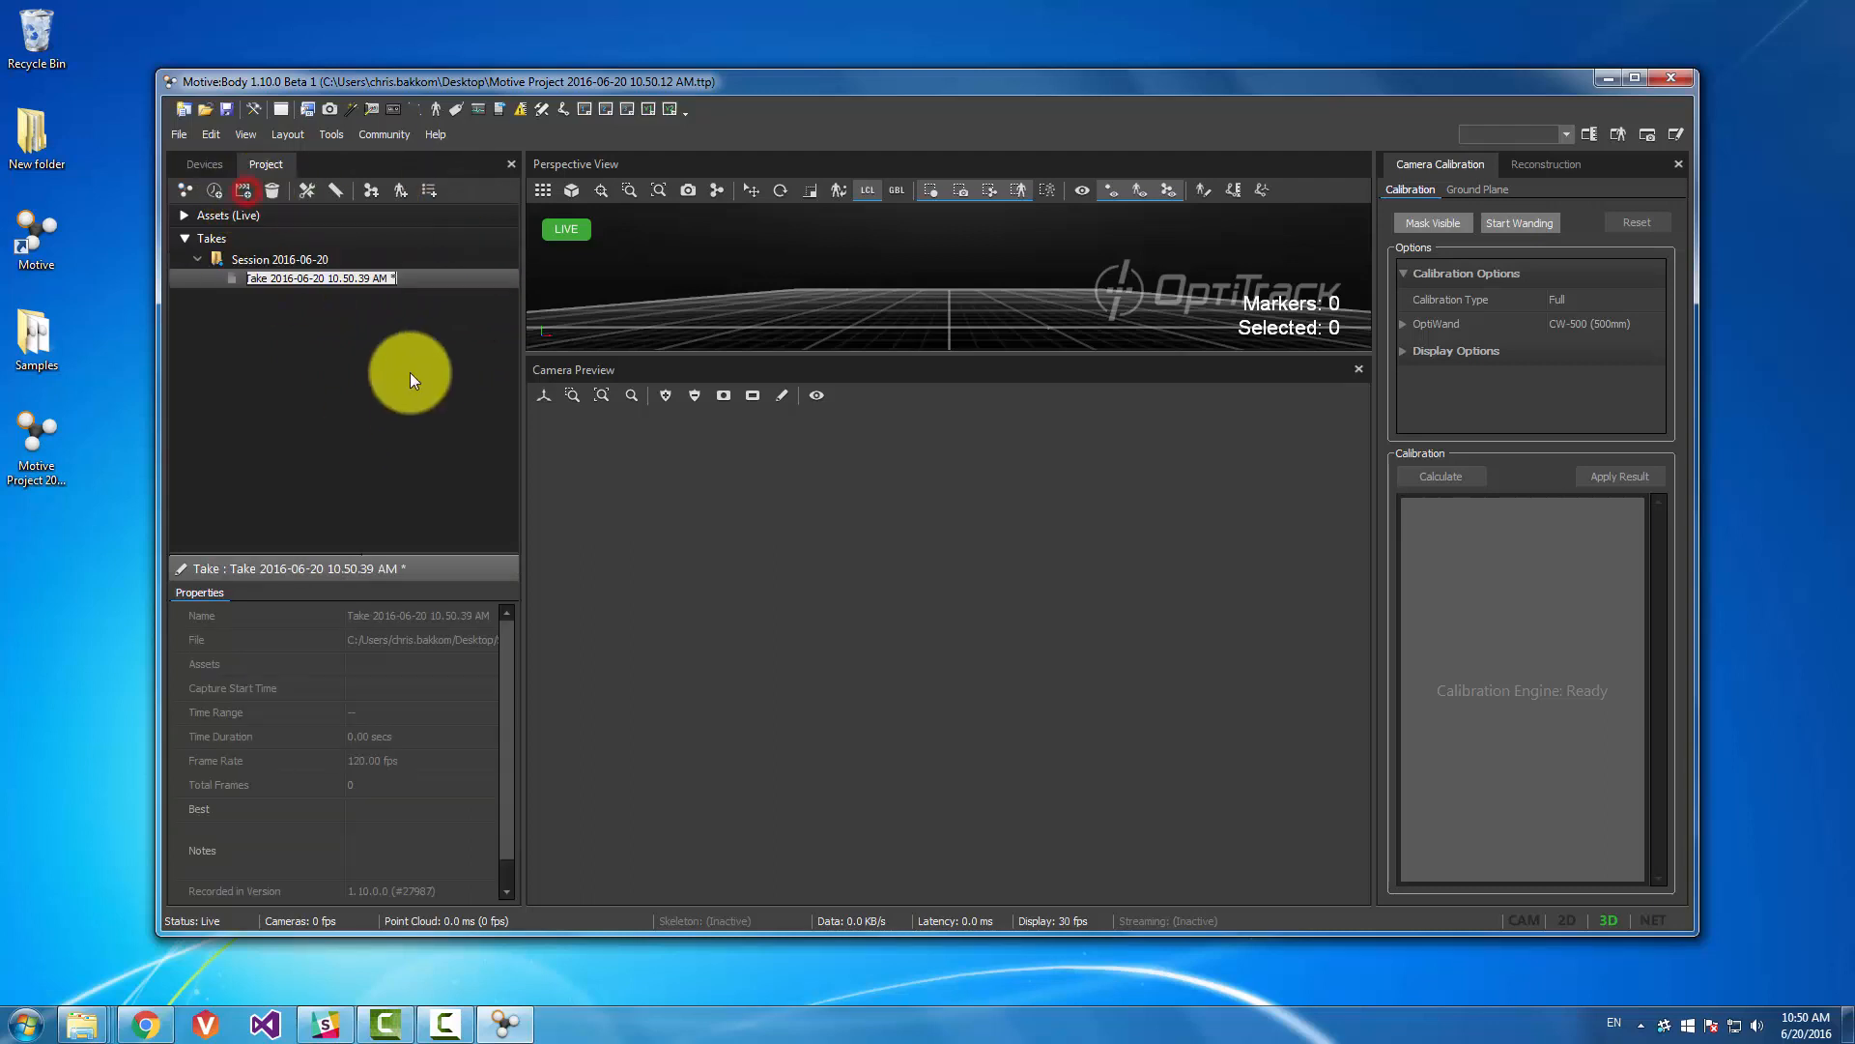
{"action": "left_click", "coordinate": [240, 192]}
{"action": "left_click", "coordinate": [317, 313]}
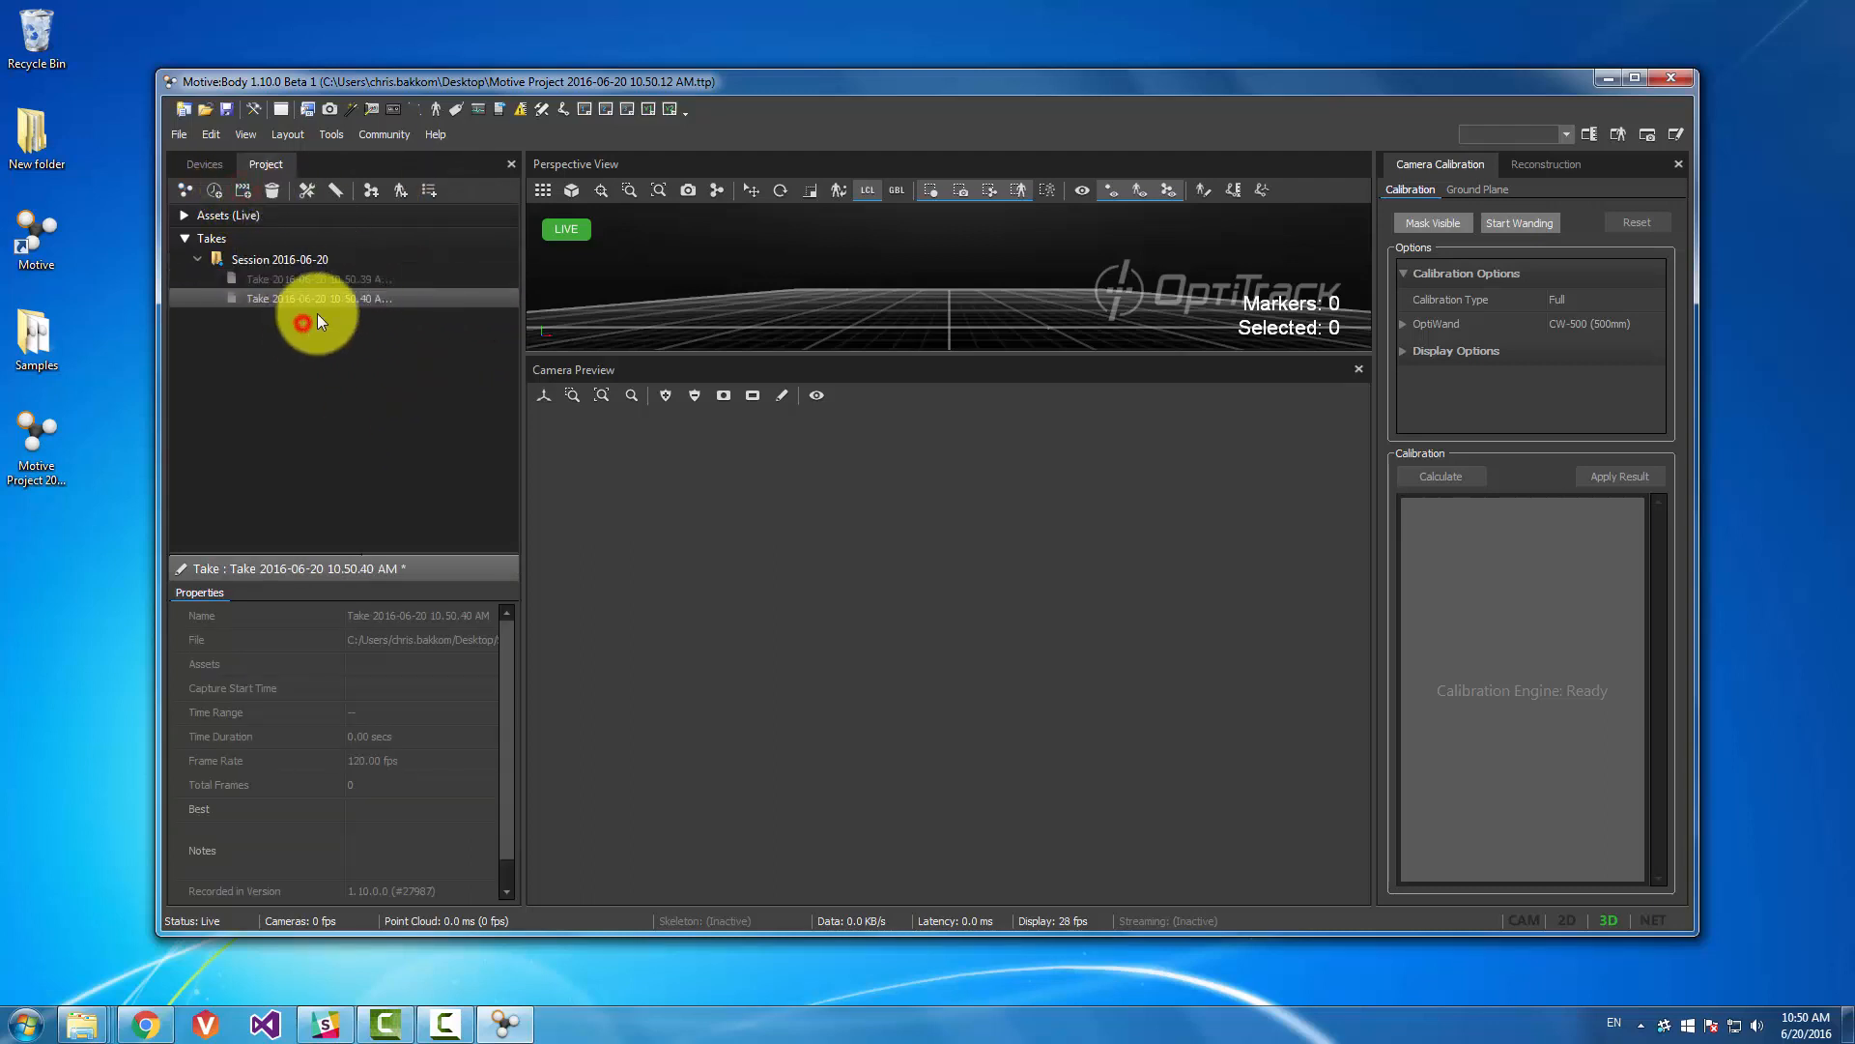
{"action": "left_click", "coordinate": [310, 286]}
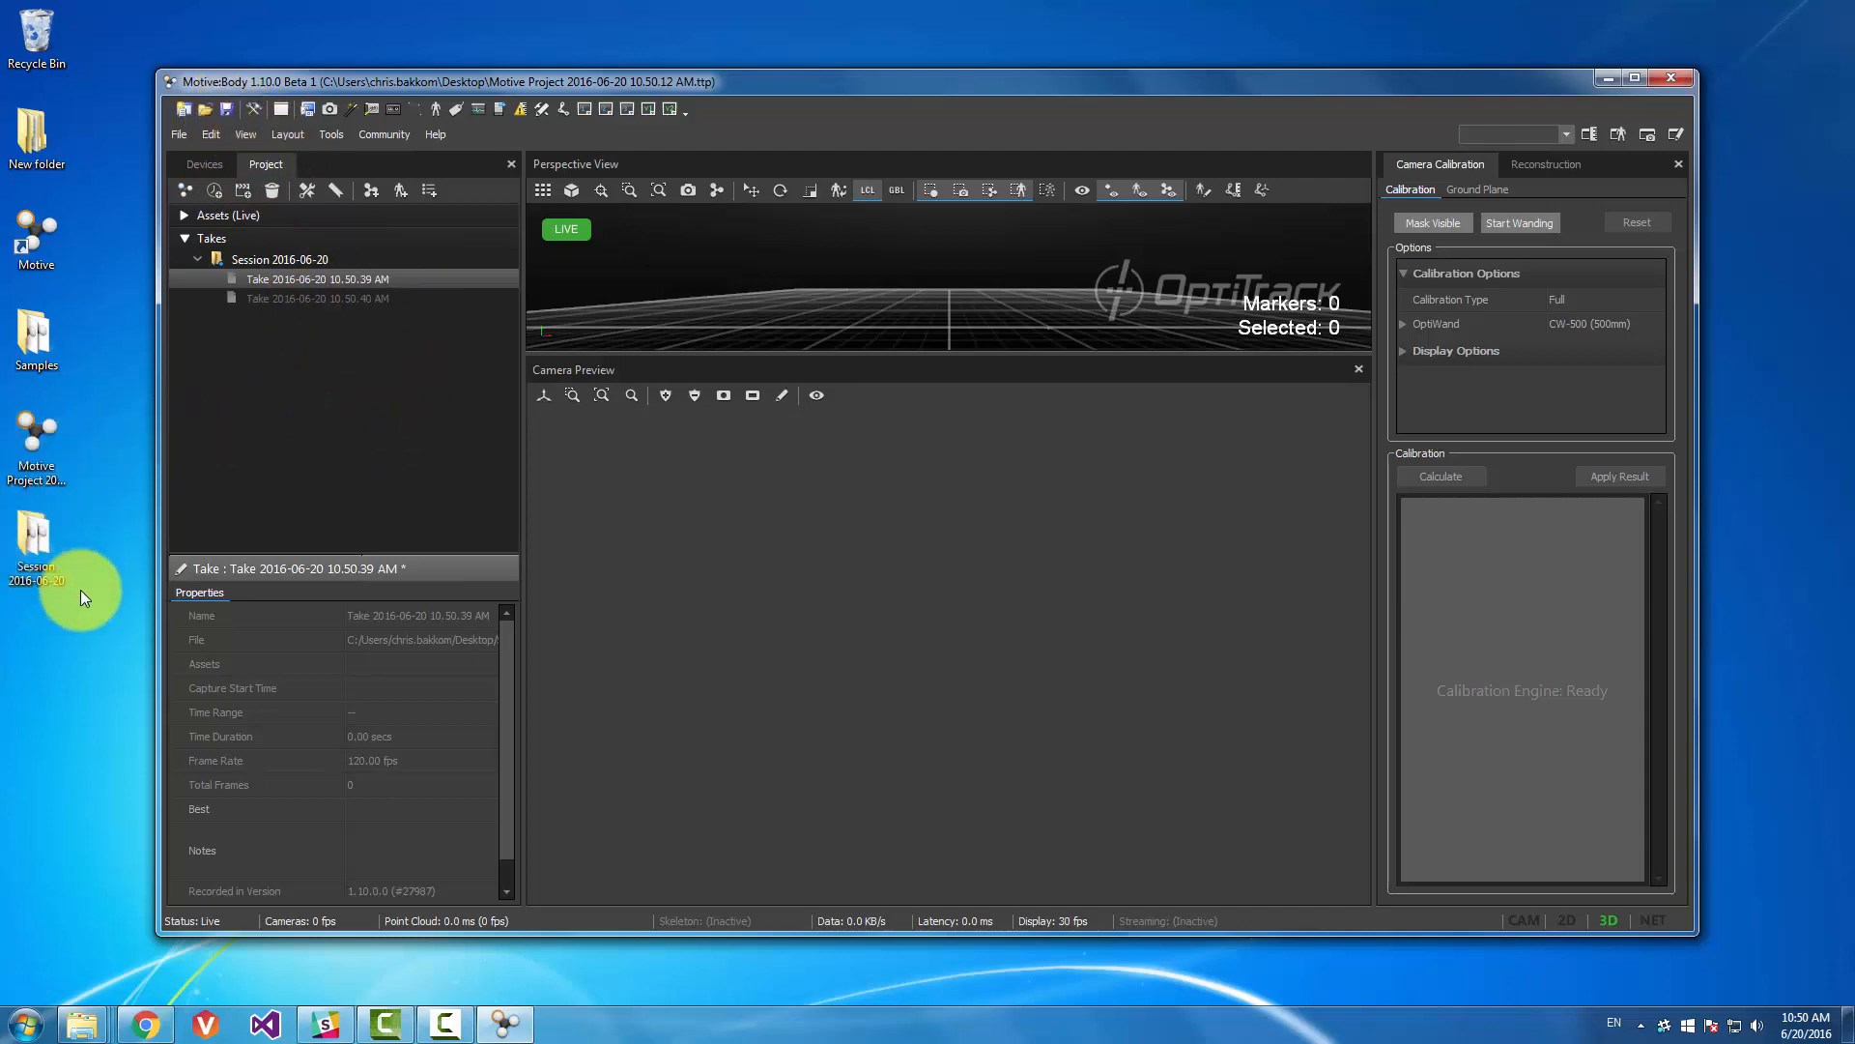
- Look at the project file and the Session 2016-06-20 folder saved on the desktop
{"action": "left_click", "coordinate": [37, 462]}
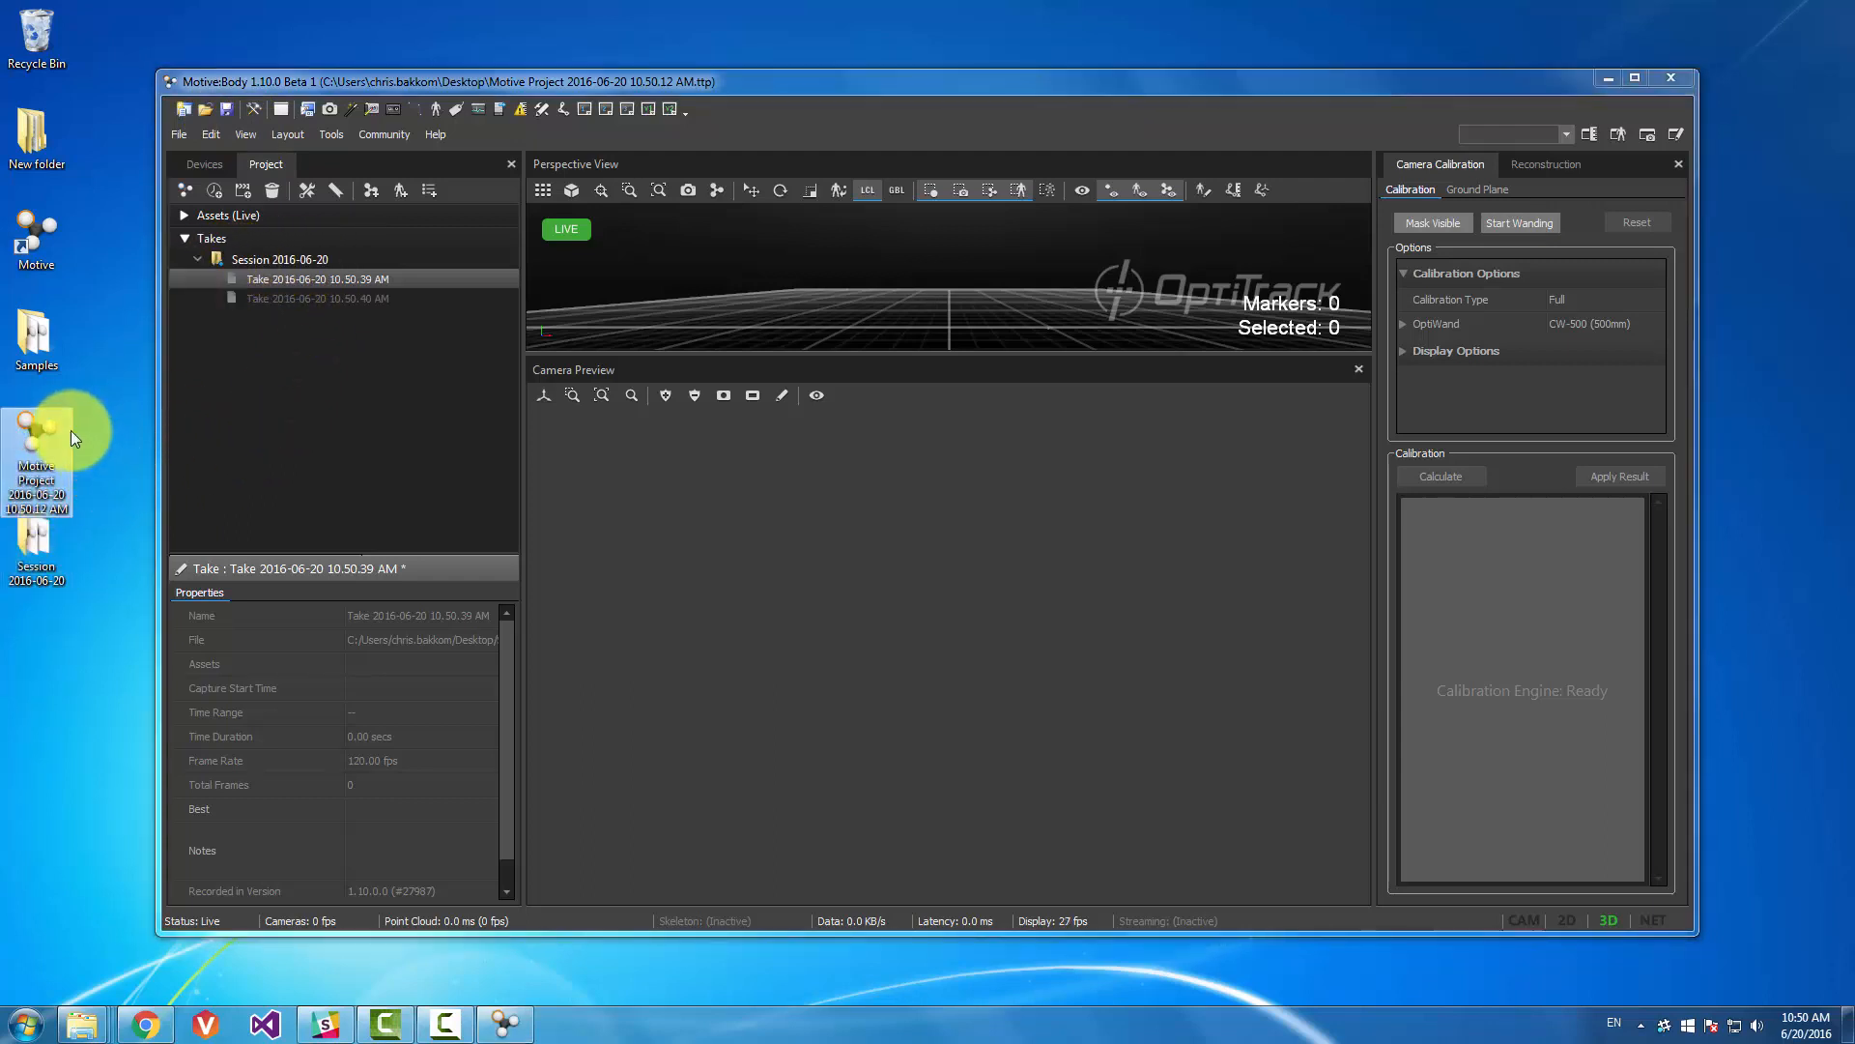
{"action": "left_click", "coordinate": [299, 382]}
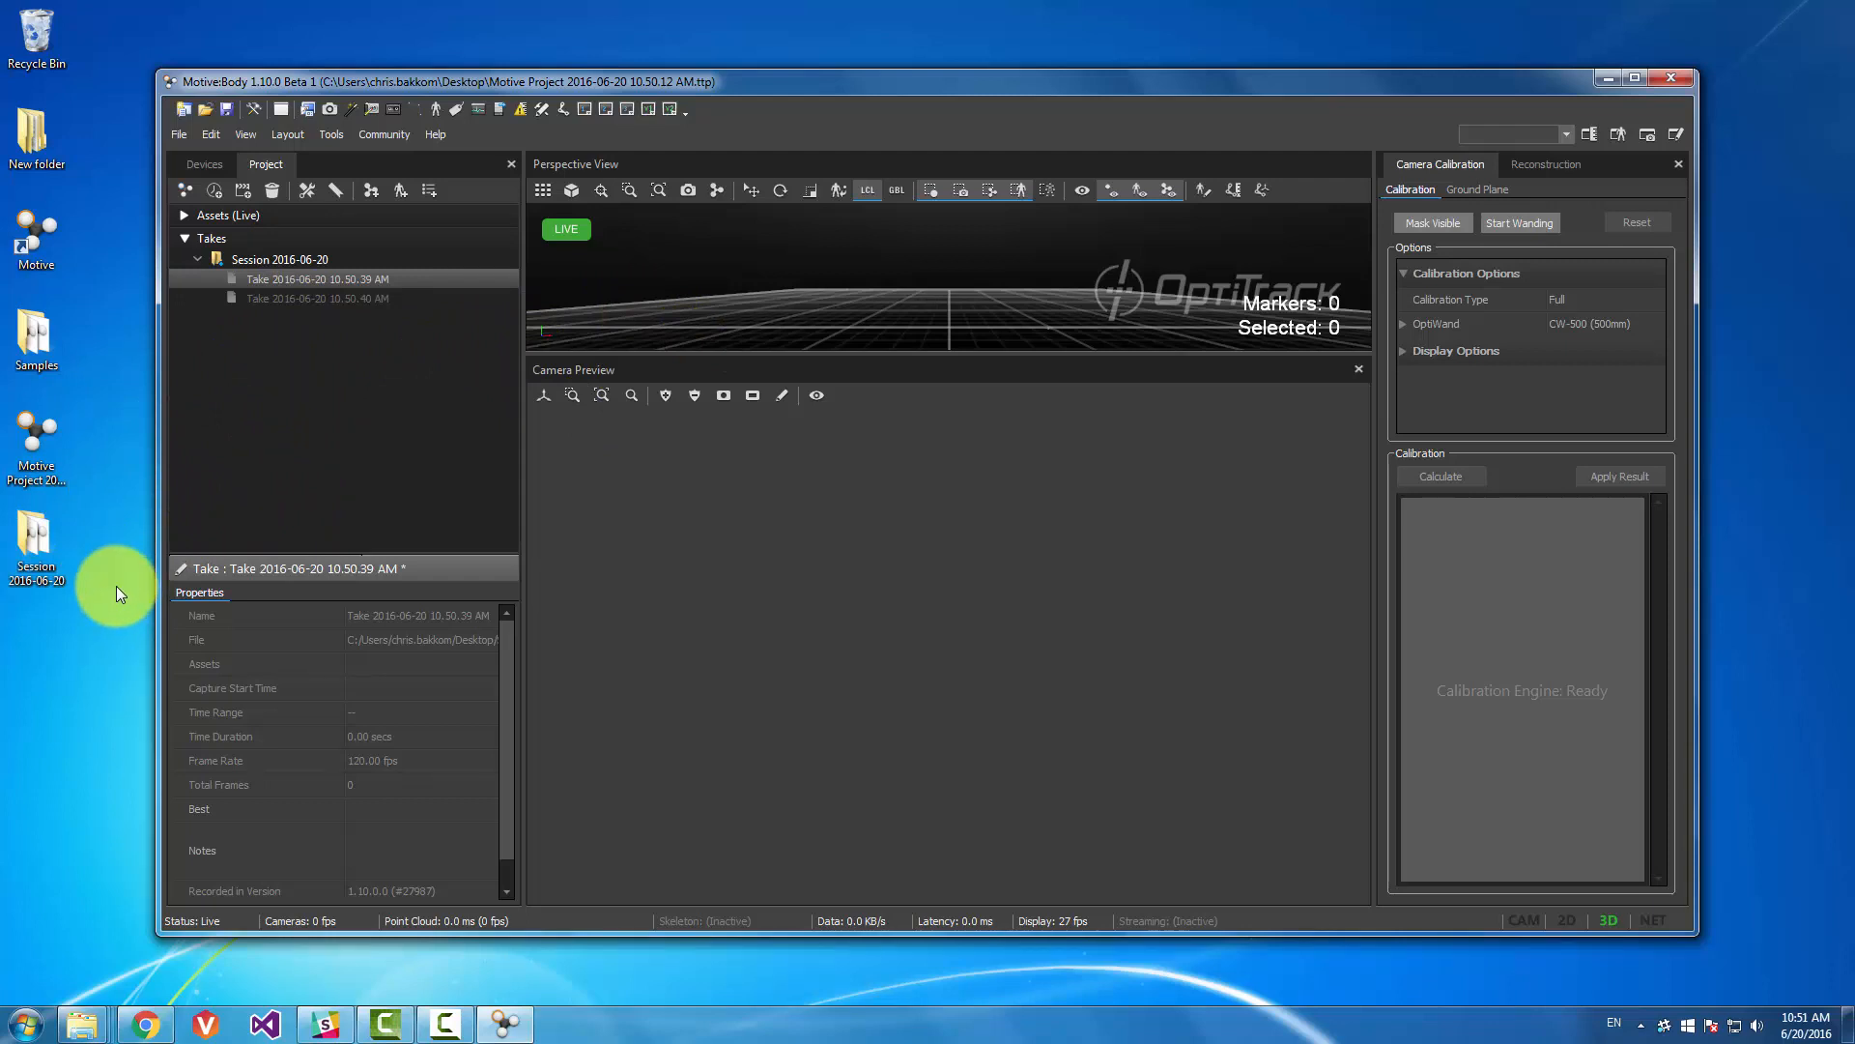
{"action": "left_click", "coordinate": [33, 472]}
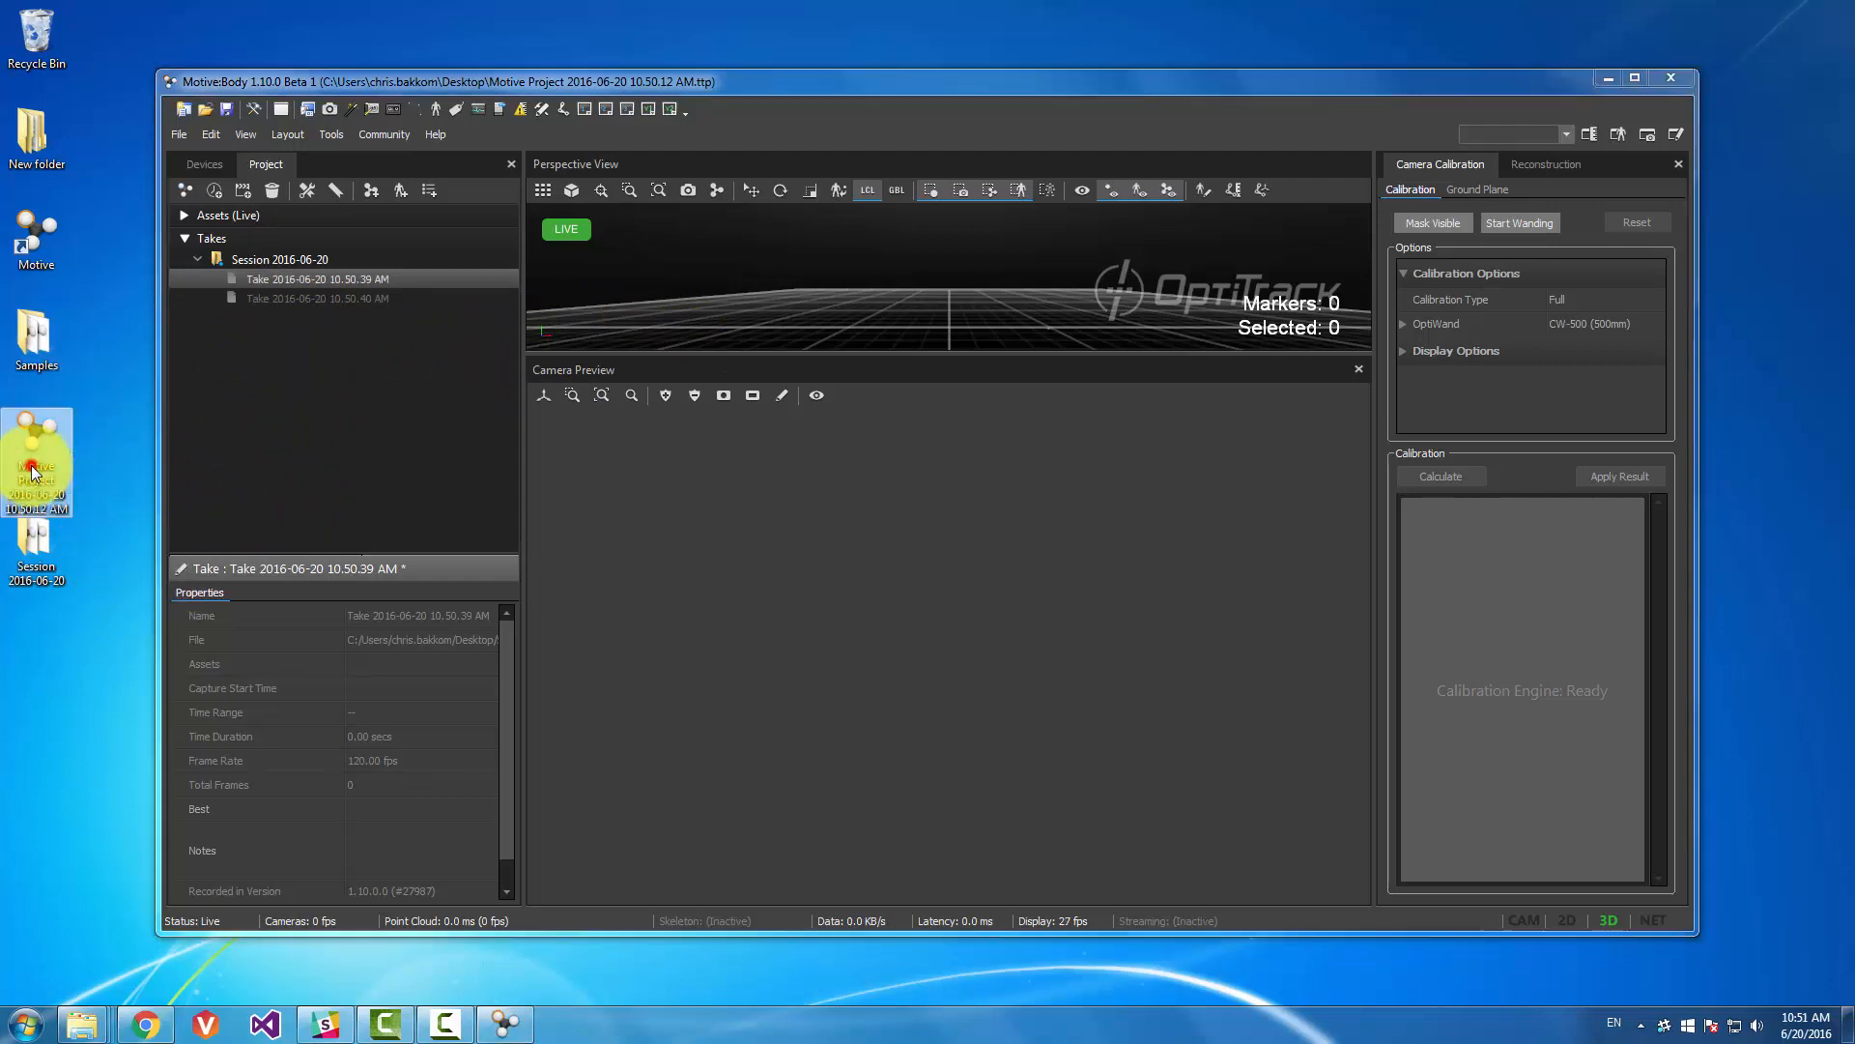
{"action": "left_click", "coordinate": [39, 551]}
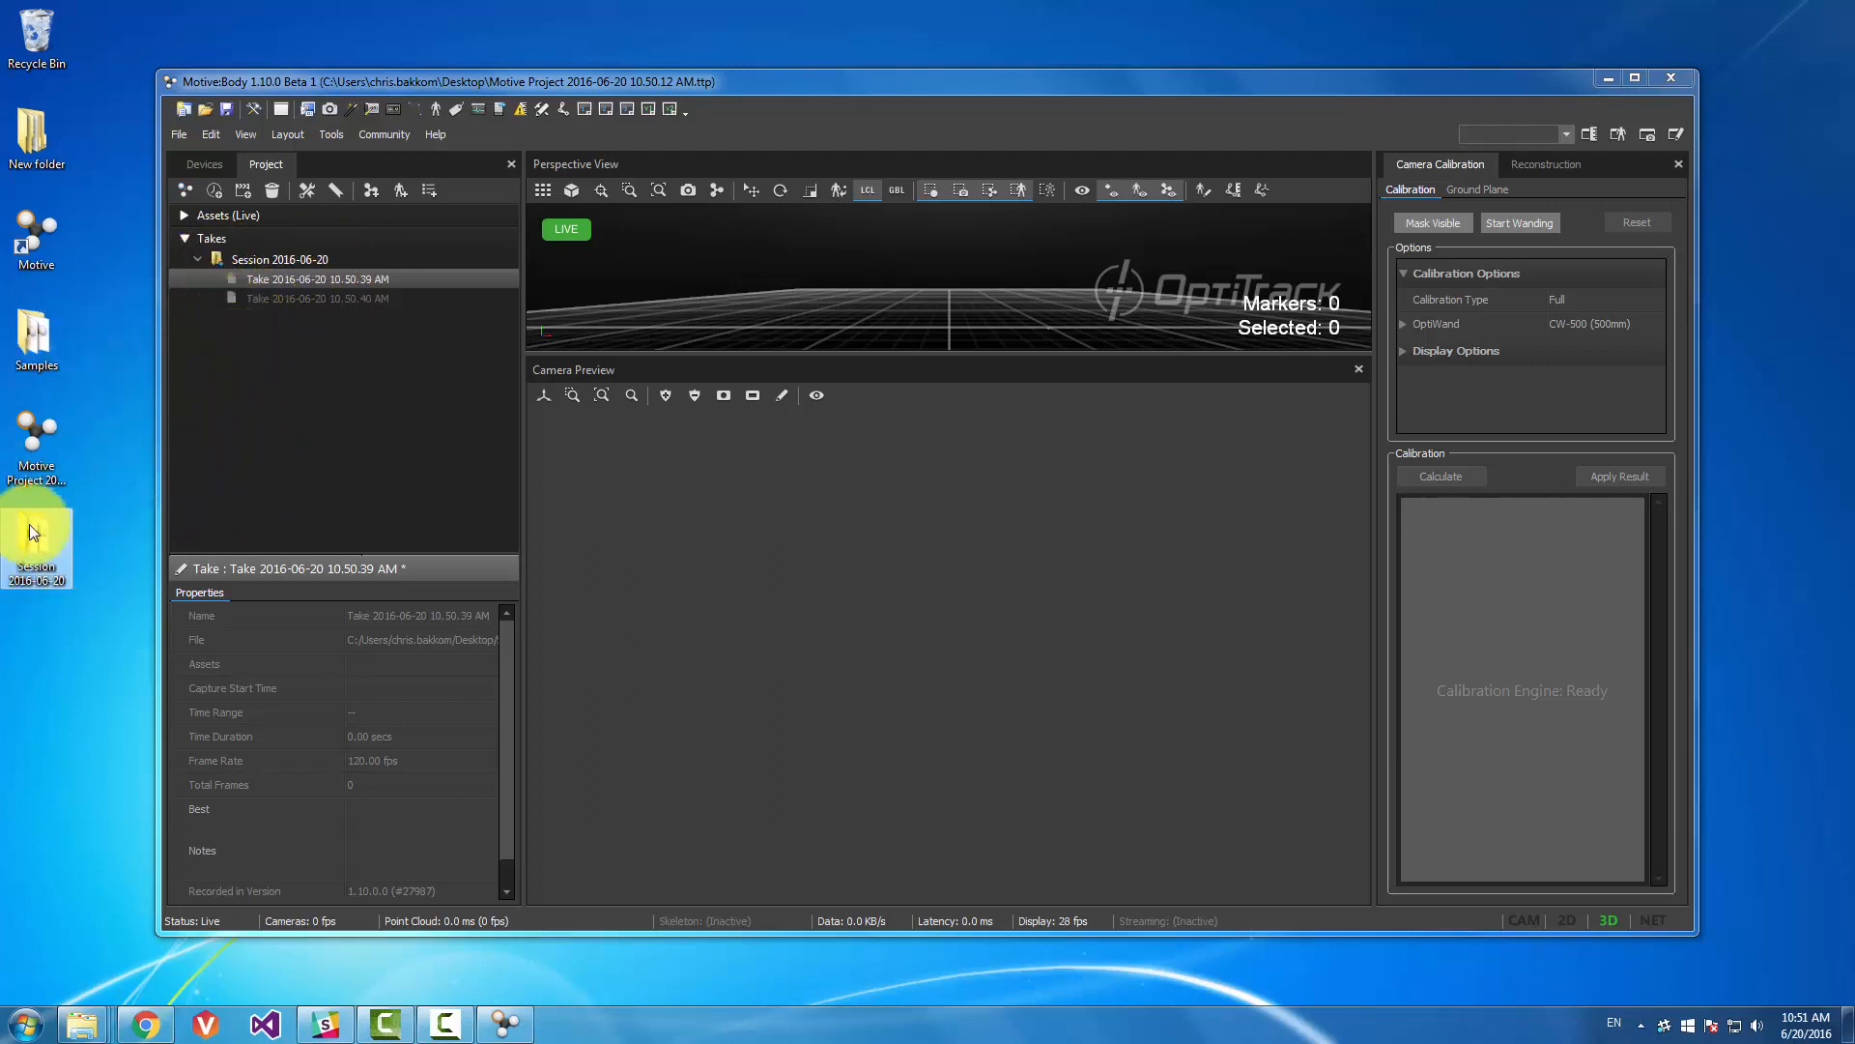
{"action": "left_click", "coordinate": [277, 416]}
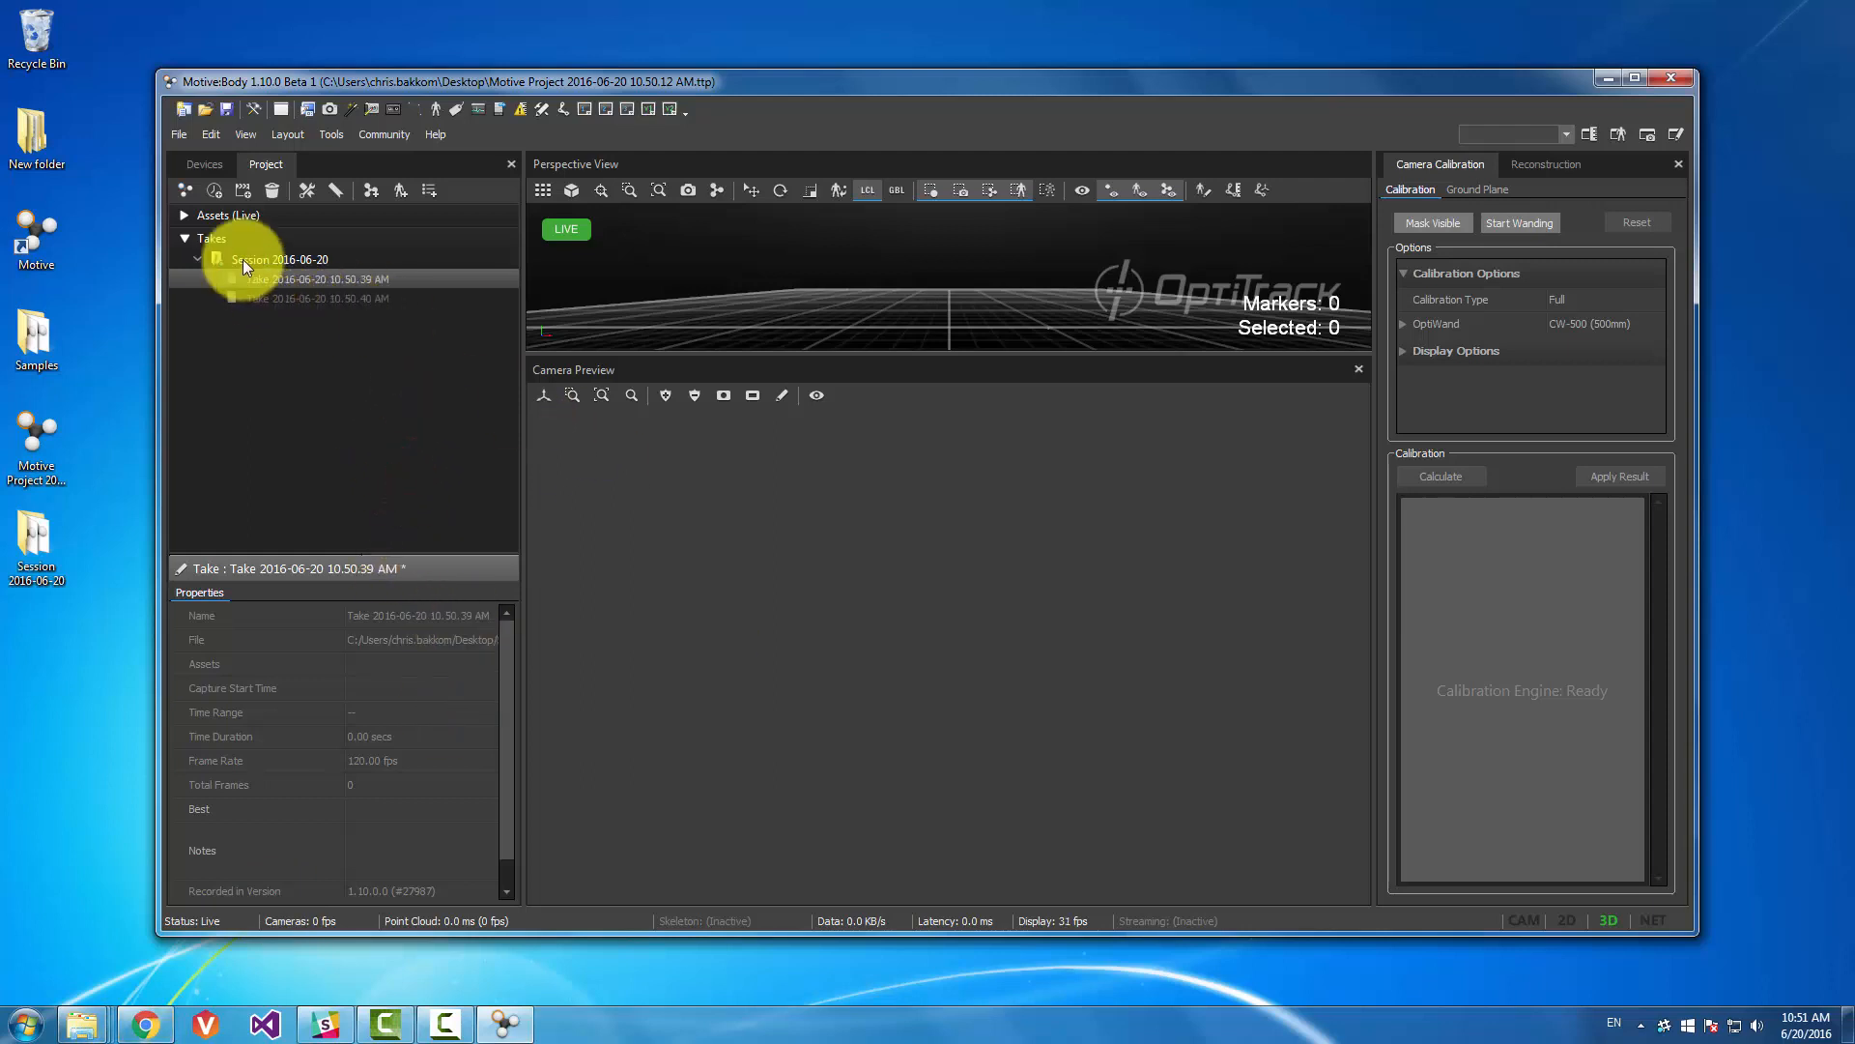
- Create a second session named "new" and add two empty takes to it
{"action": "left_click", "coordinate": [199, 258]}
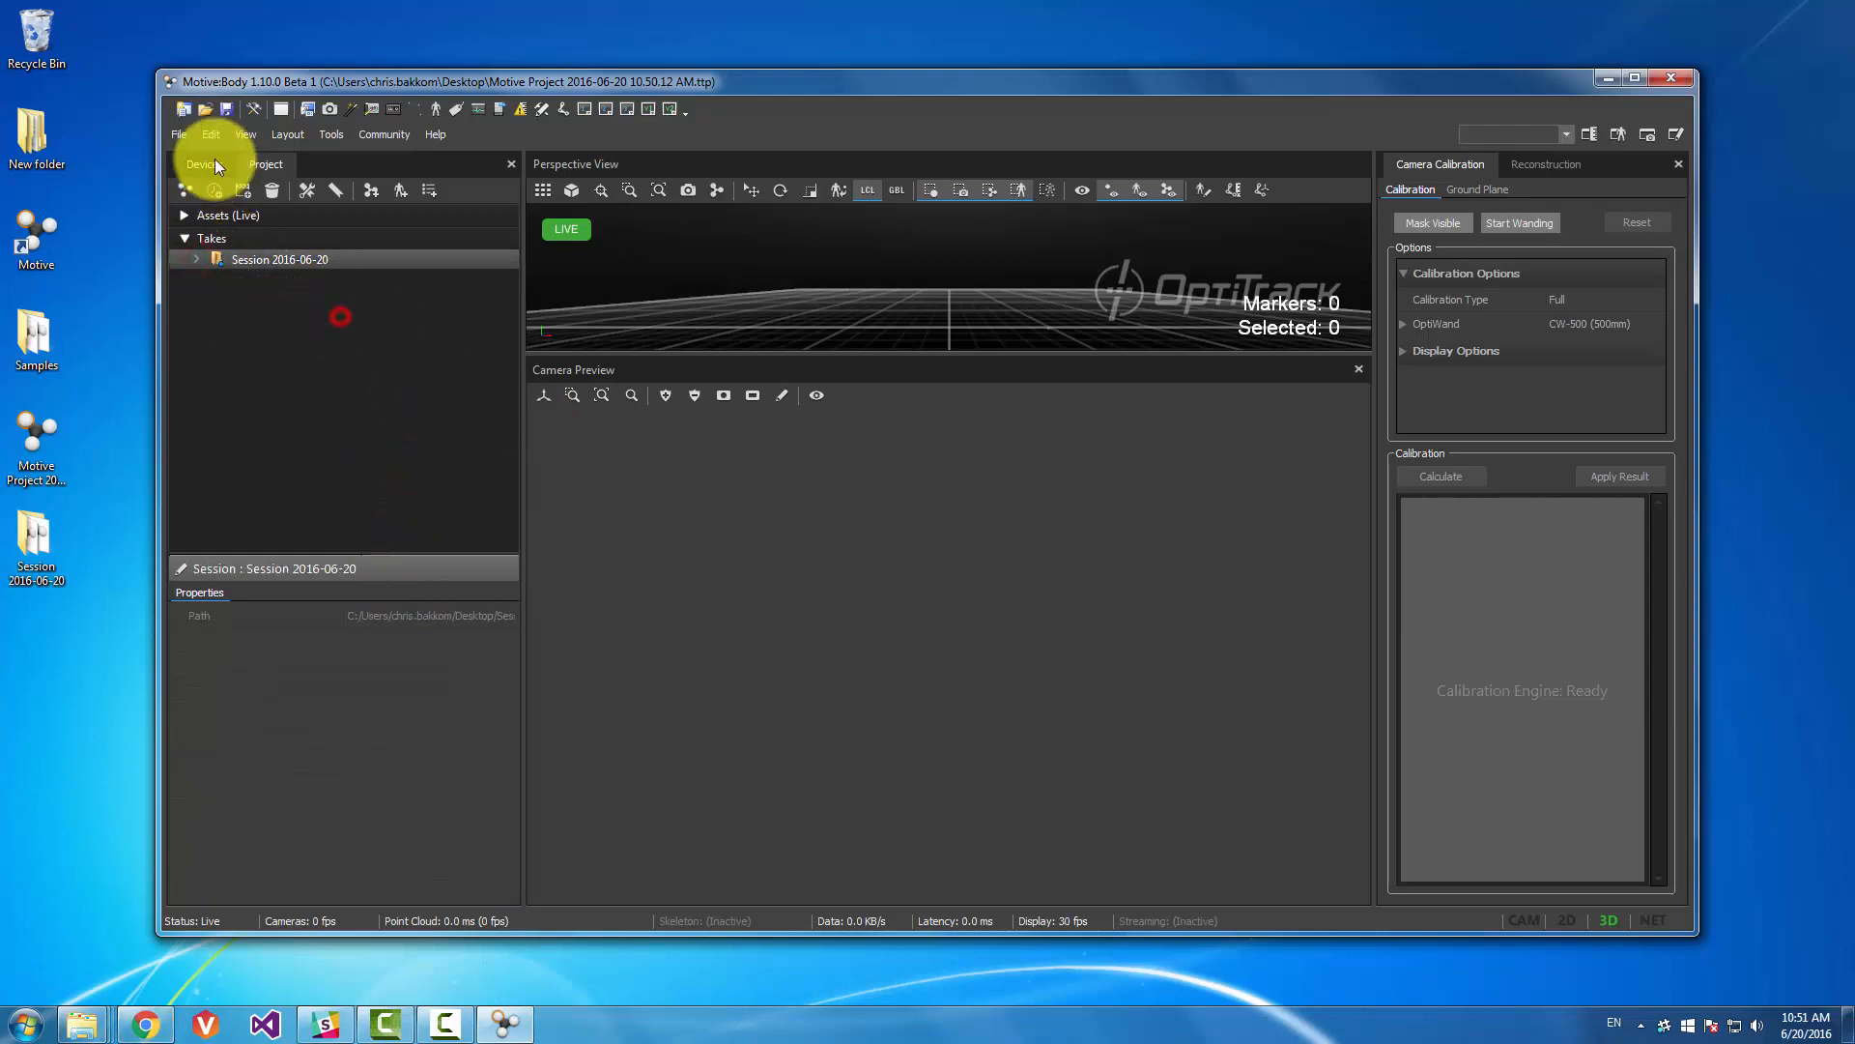
{"action": "left_click", "coordinate": [215, 191]}
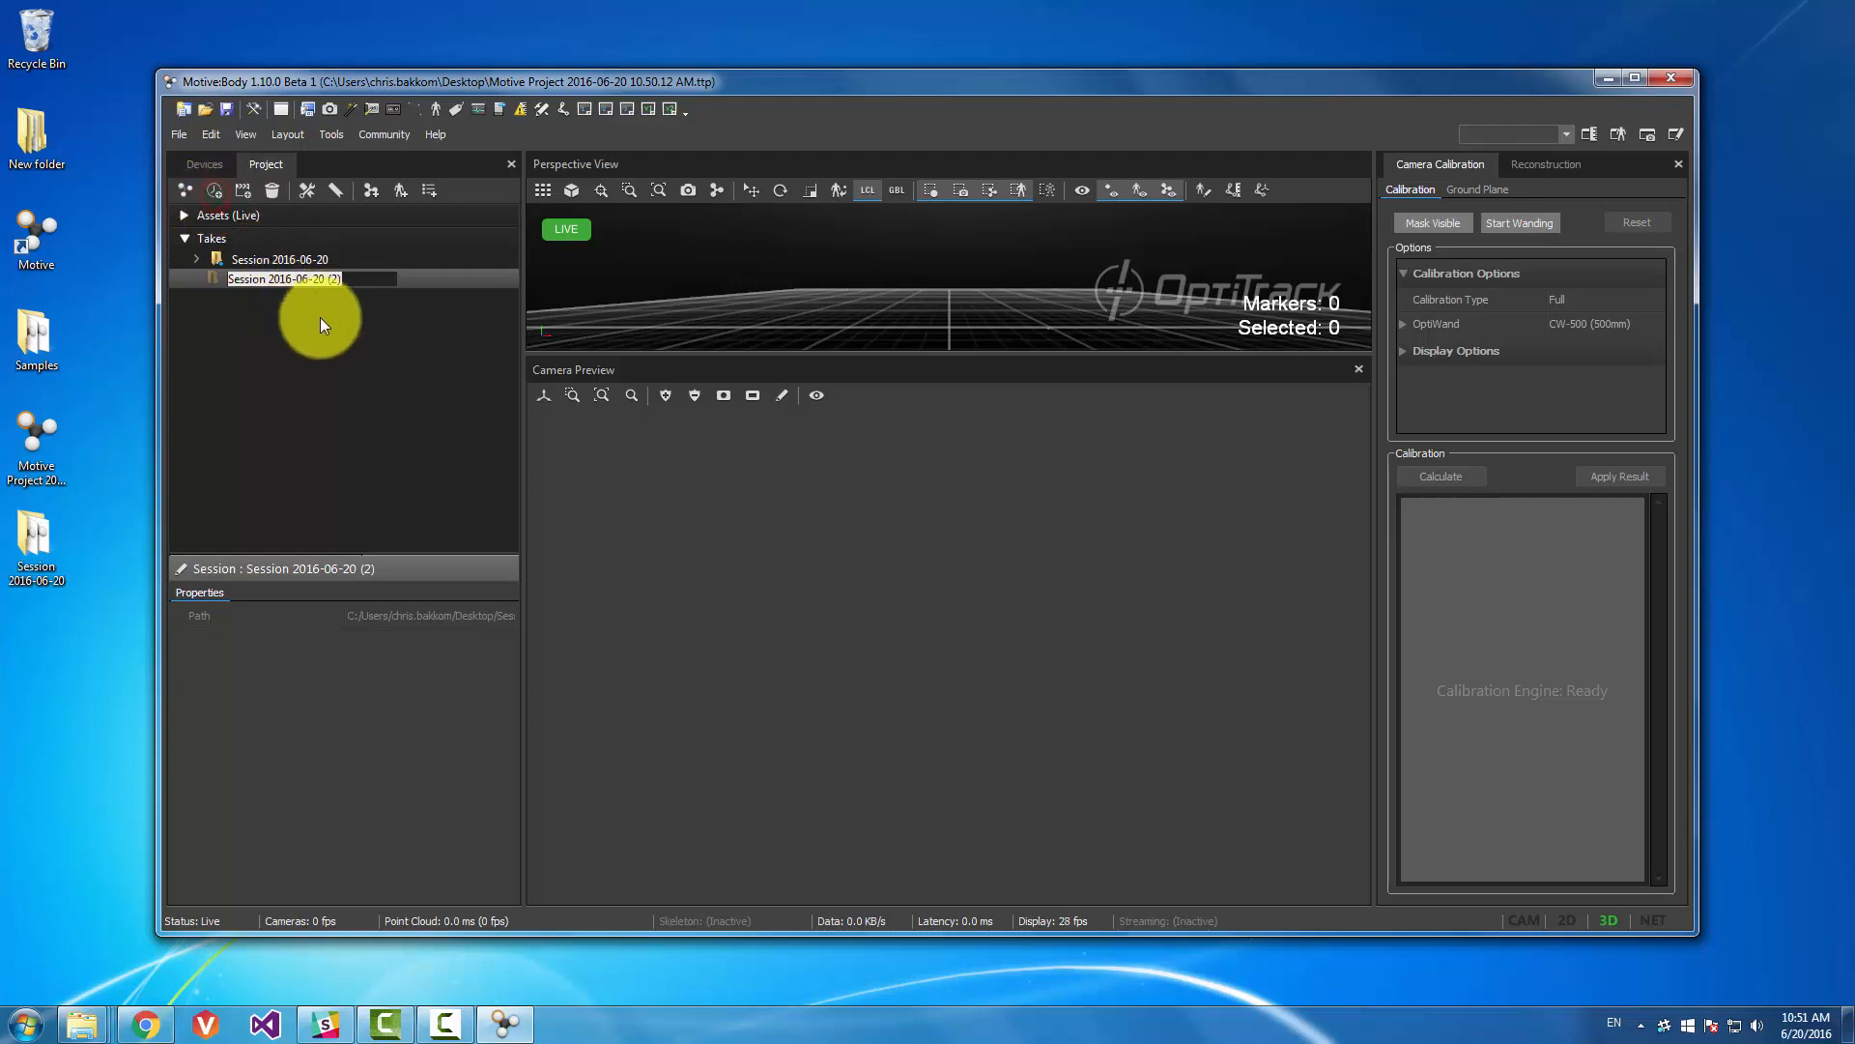
{"action": "type", "text": "new"}
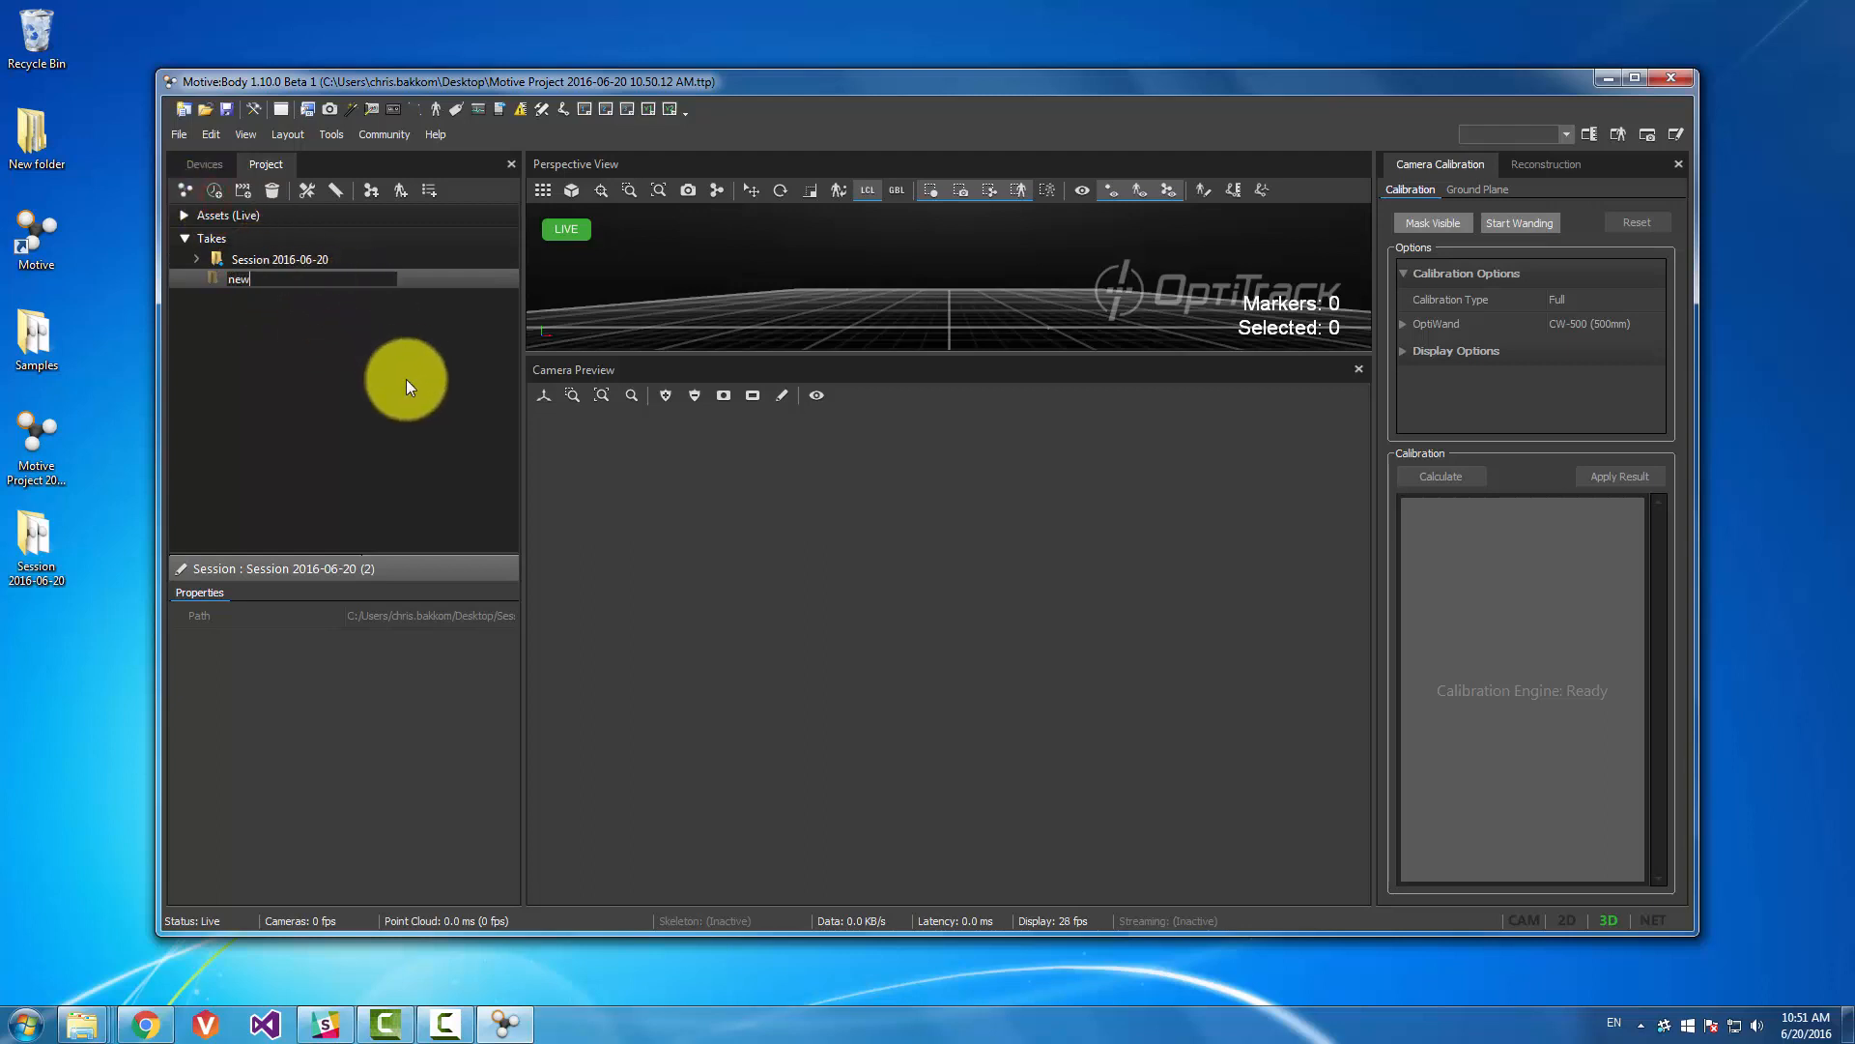
{"action": "key", "text": "Return"}
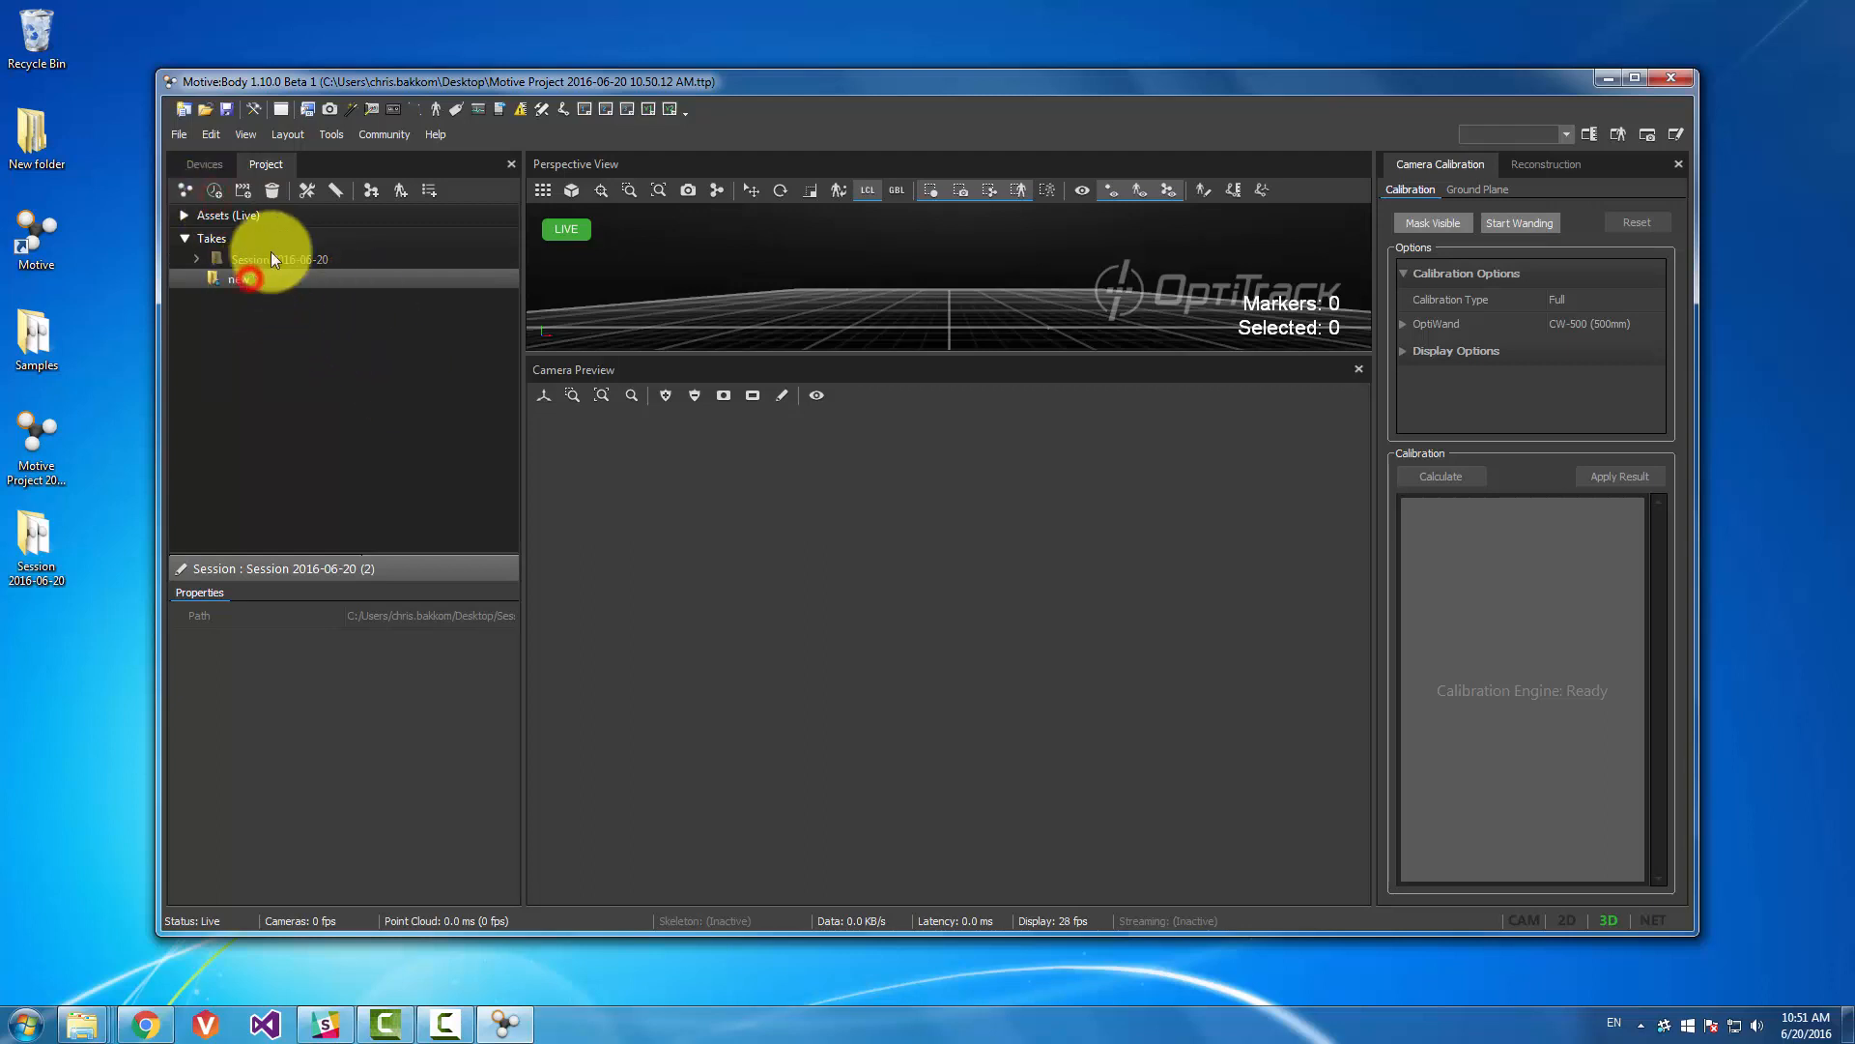
{"action": "left_click", "coordinate": [243, 189]}
{"action": "left_click", "coordinate": [243, 189]}
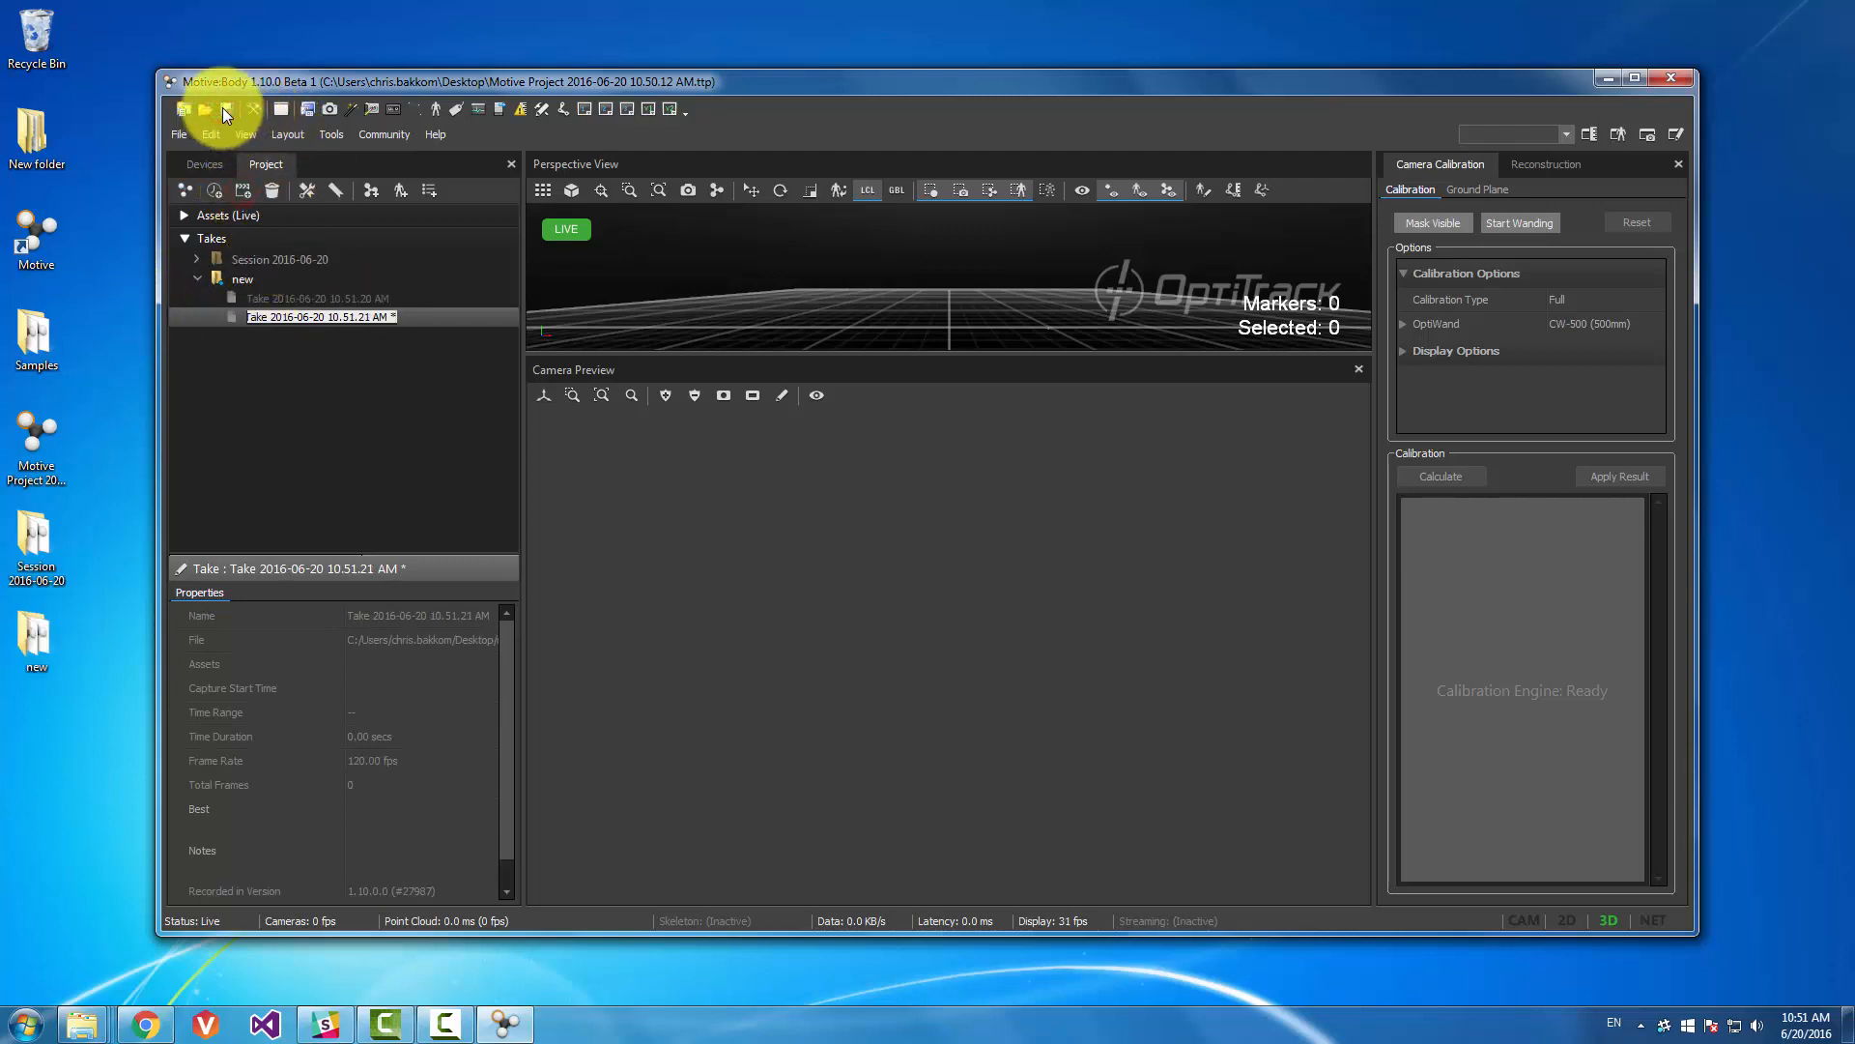
- Examine the desktop folder of the "new" session and the takes listed under each of the two sessions
{"action": "left_click", "coordinate": [53, 635]}
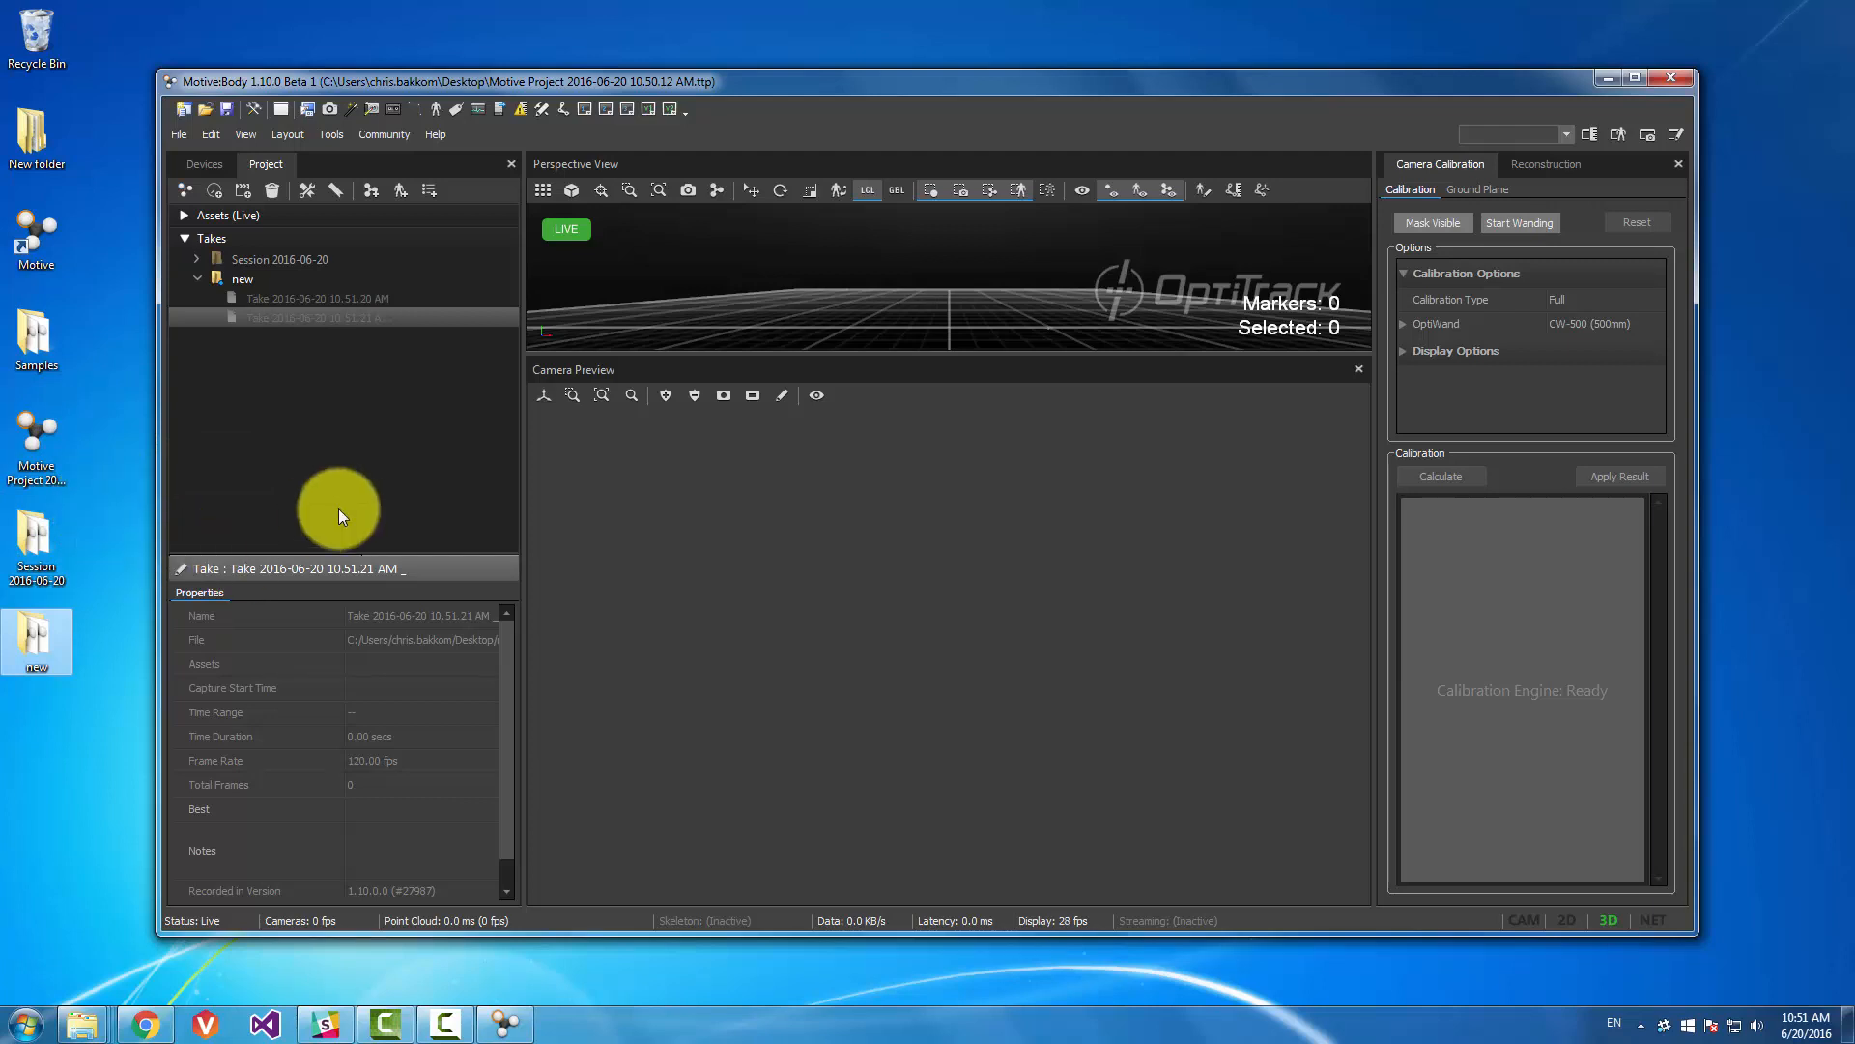
{"action": "left_click", "coordinate": [203, 277]}
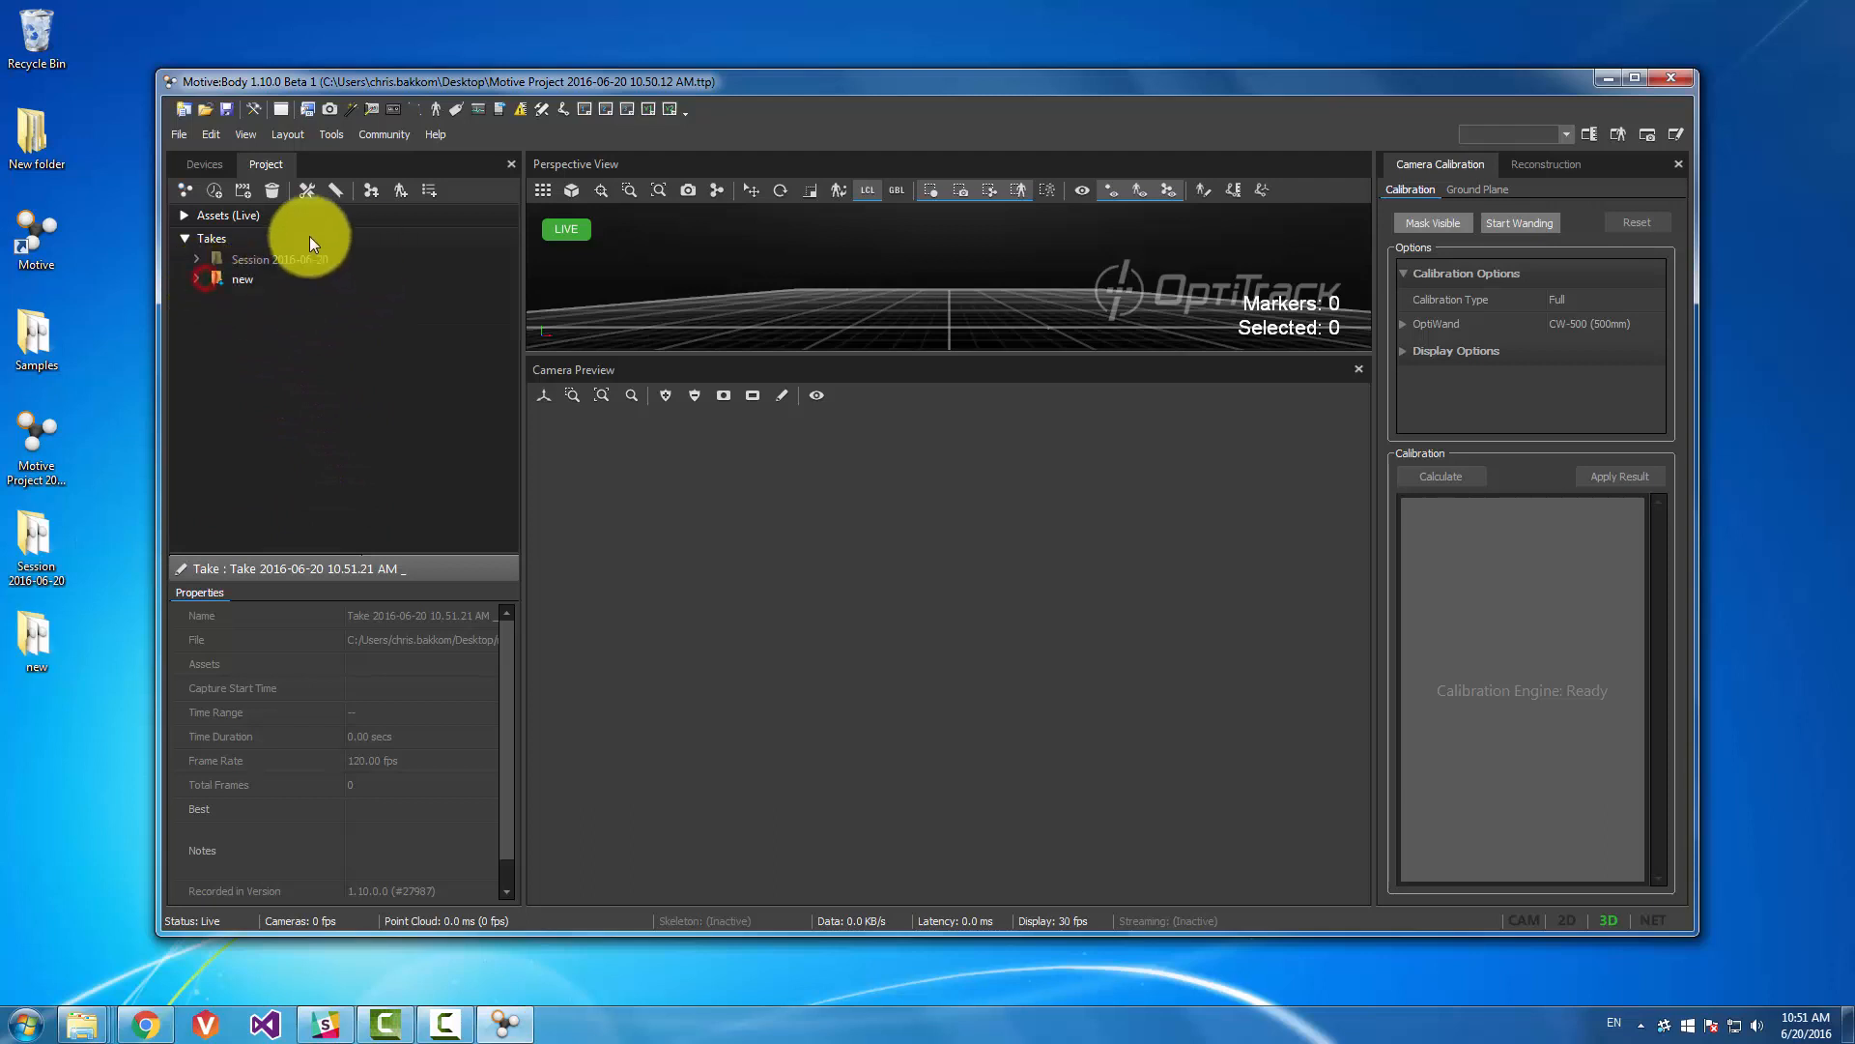
{"action": "left_click", "coordinate": [255, 260]}
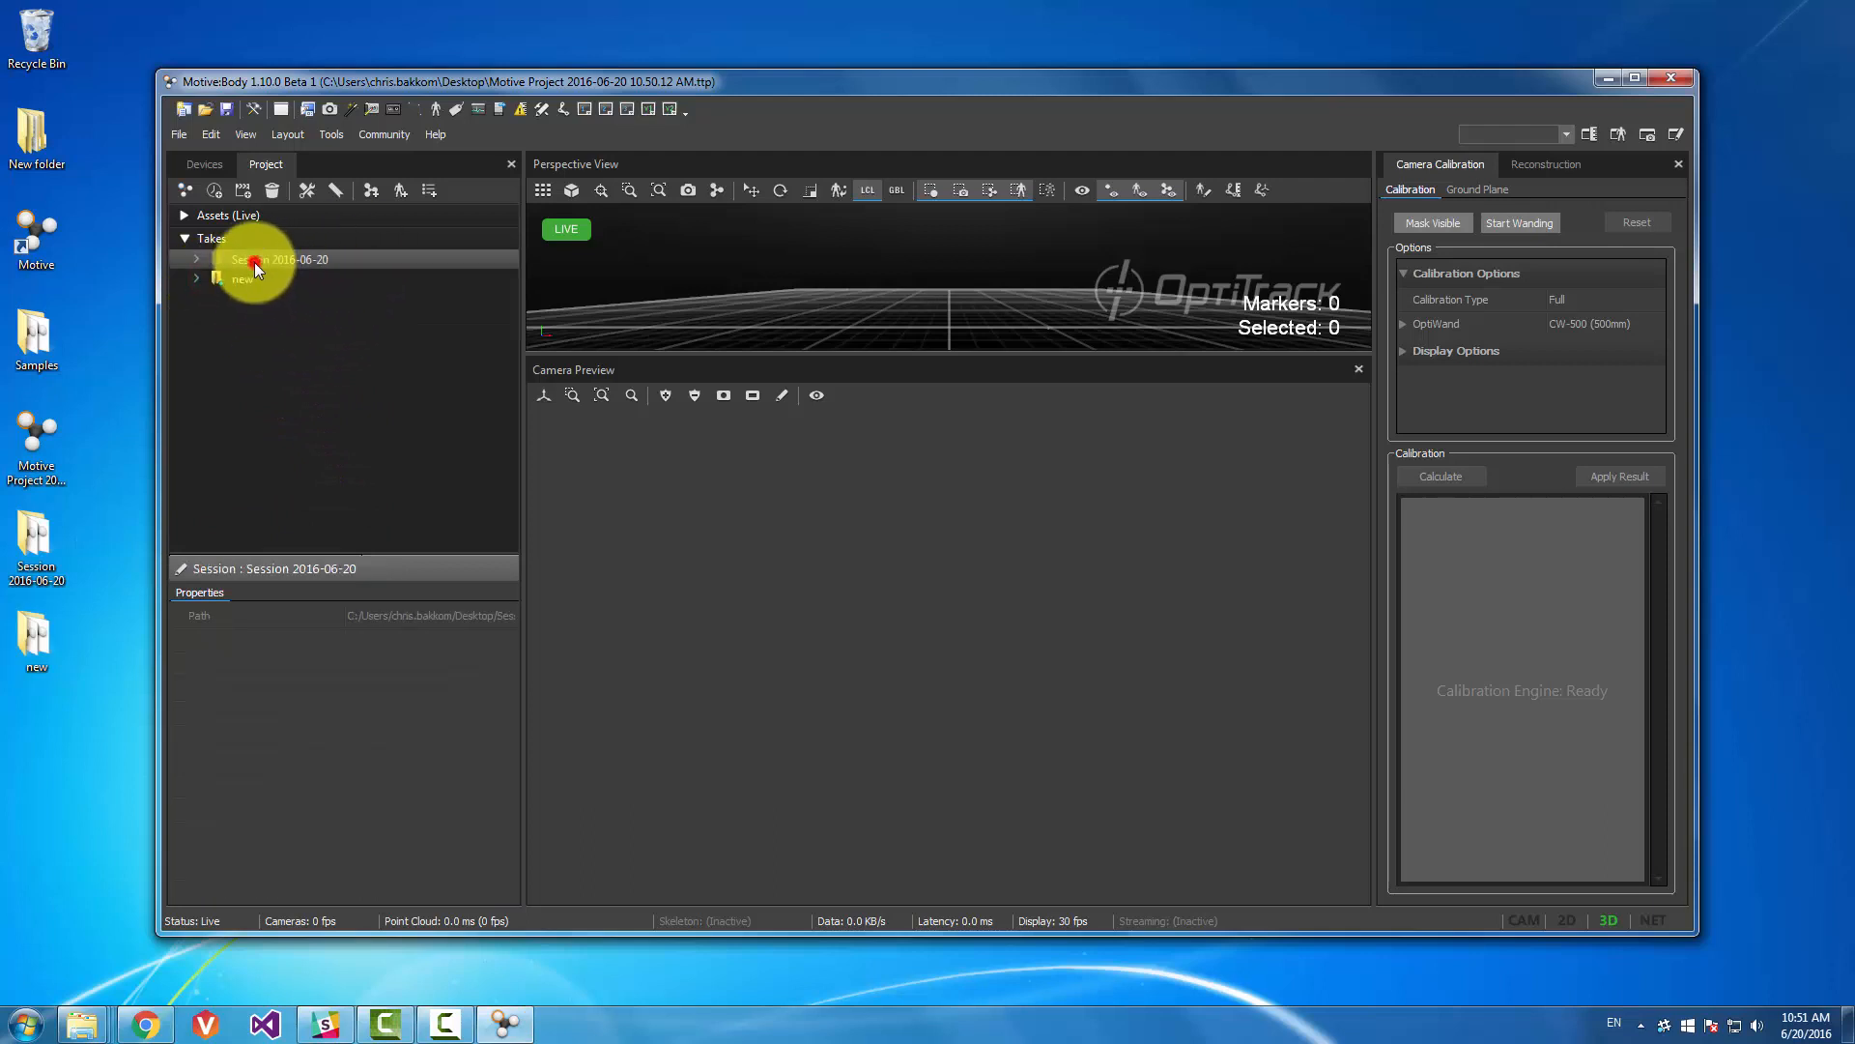
{"action": "left_click", "coordinate": [194, 259]}
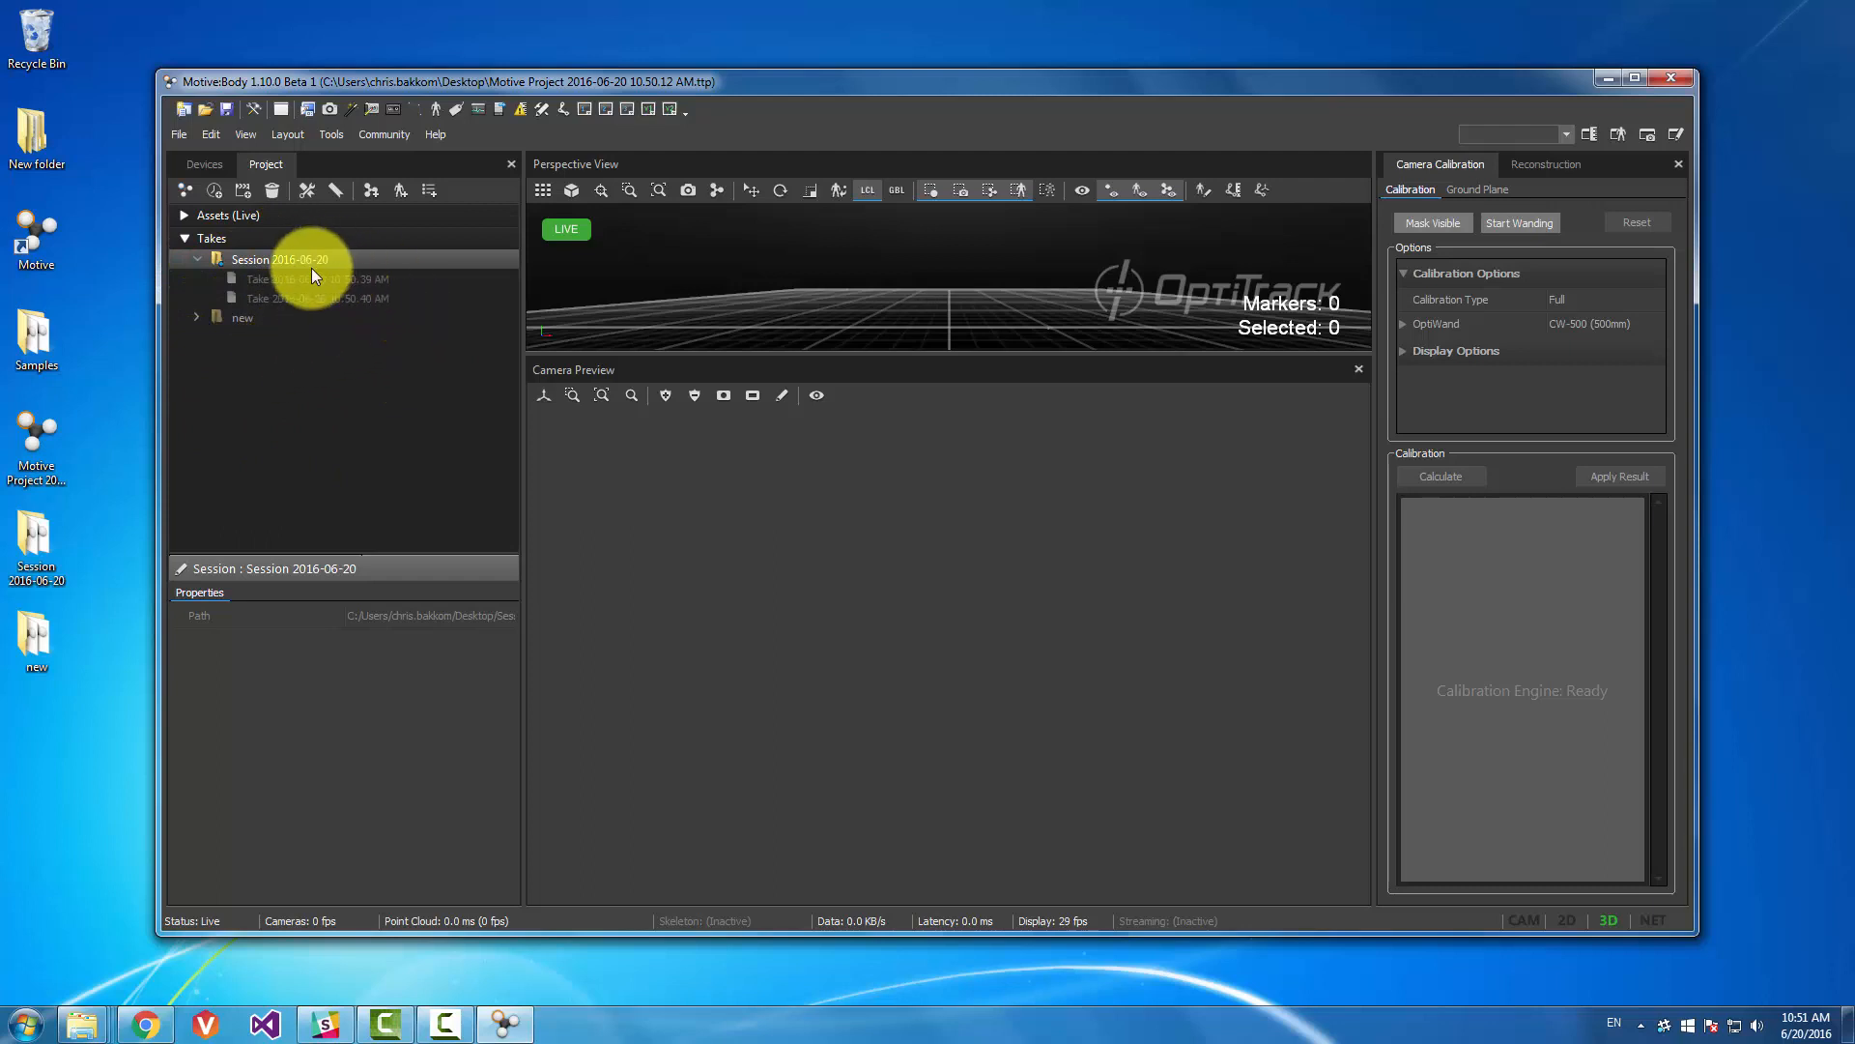
{"action": "left_click", "coordinate": [197, 260]}
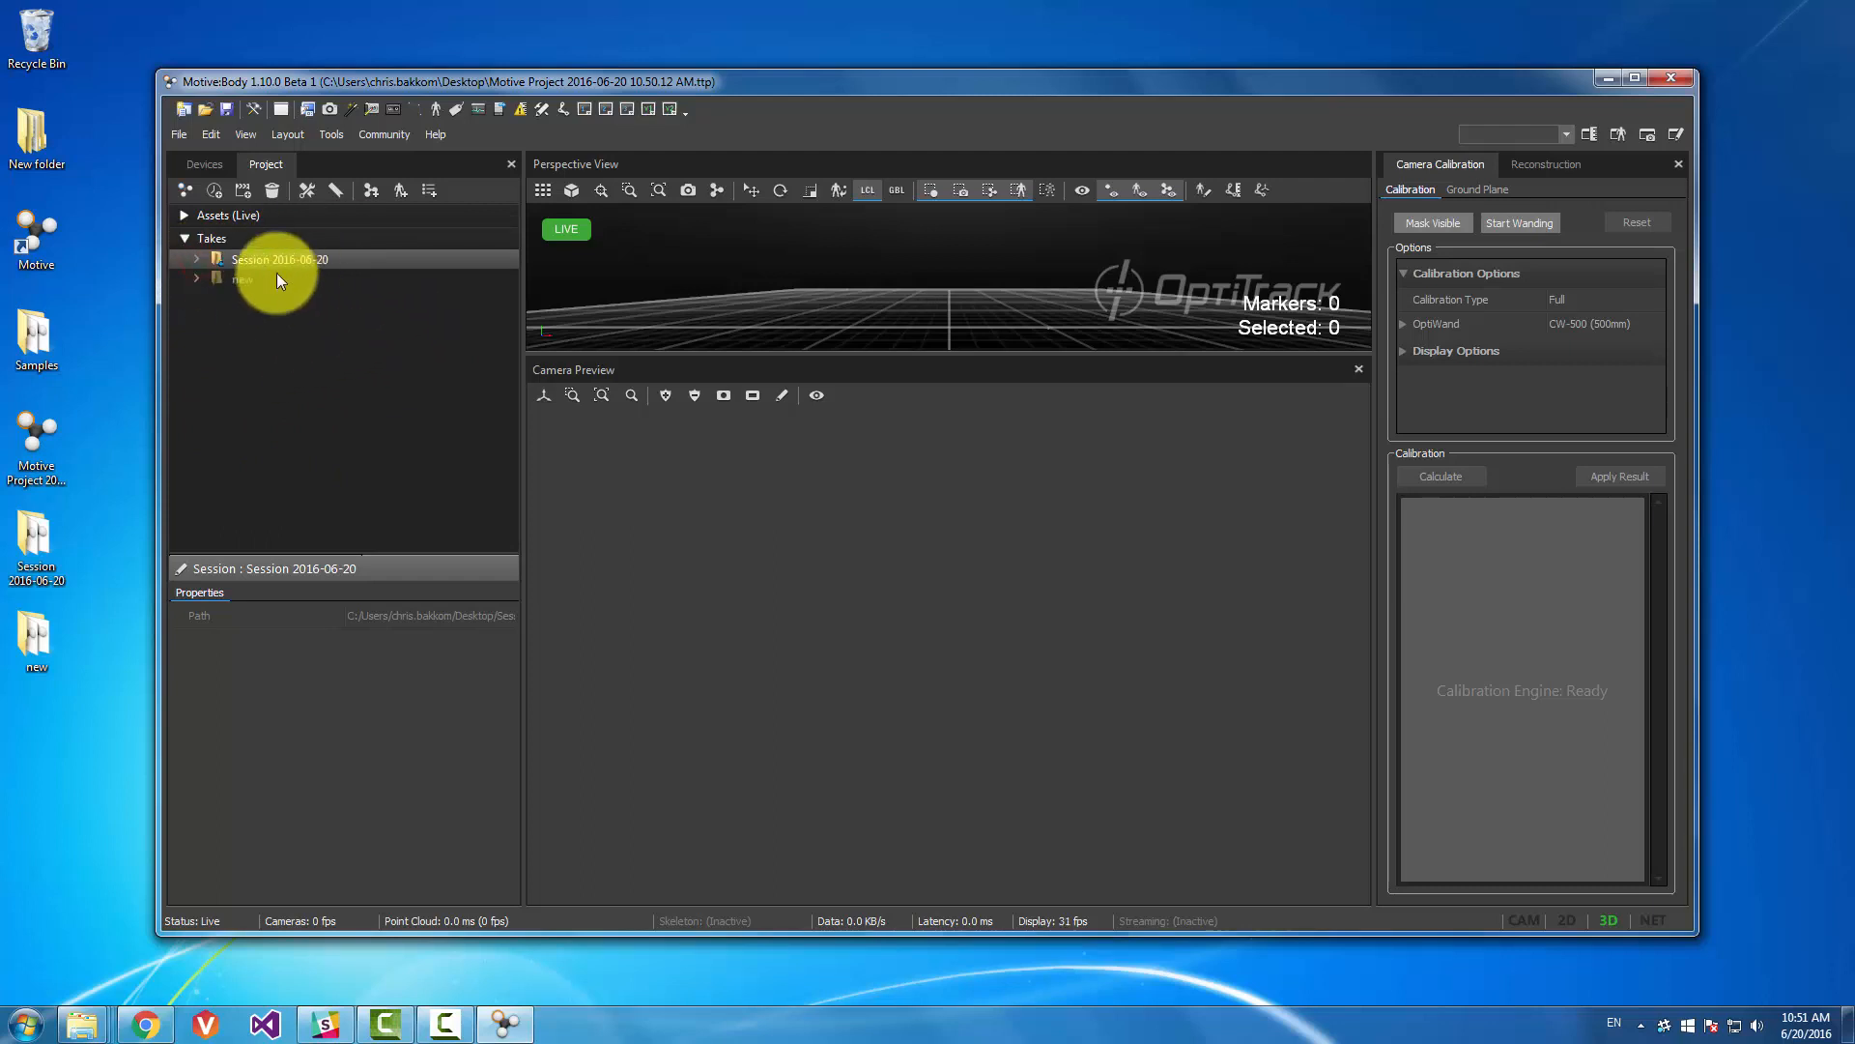
{"action": "left_click", "coordinate": [198, 278]}
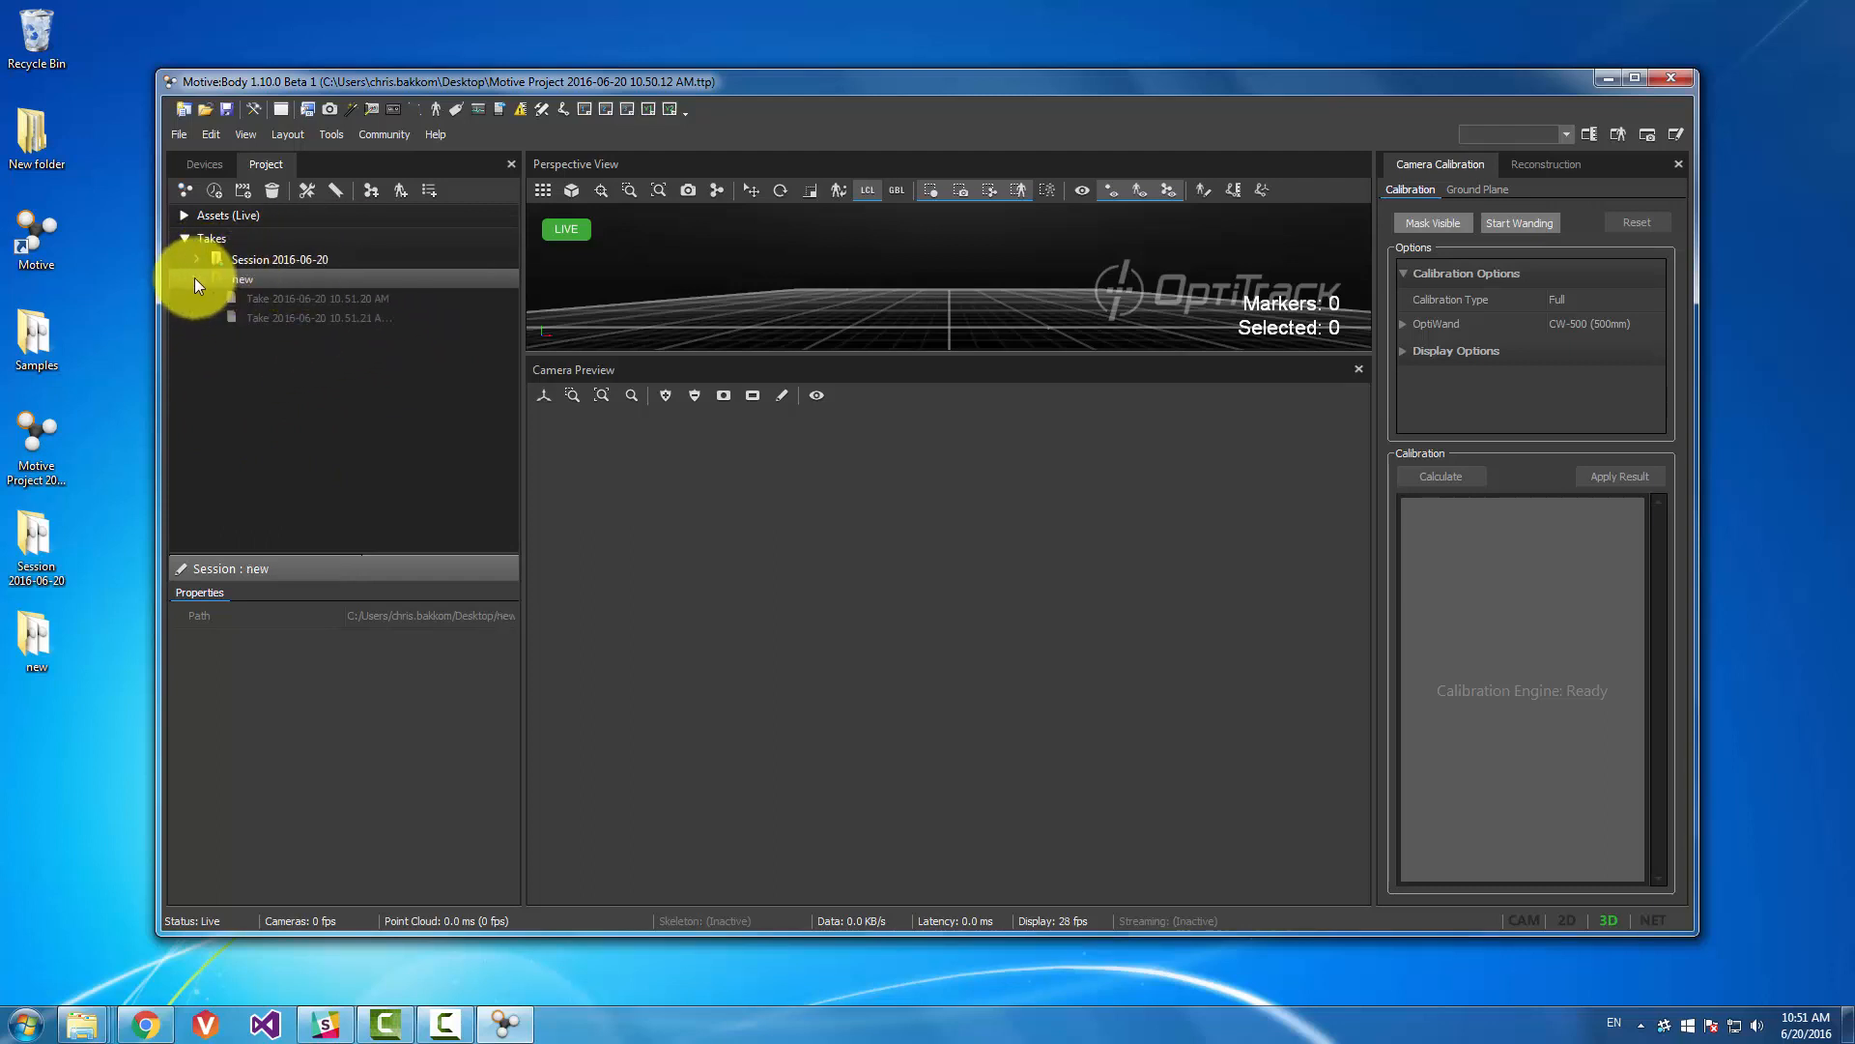
{"action": "left_click", "coordinate": [195, 280]}
{"action": "left_click", "coordinate": [195, 279]}
- Load the first take of the "new" session for editing and select Session 2016-06-20
{"action": "double_click", "coordinate": [239, 308]}
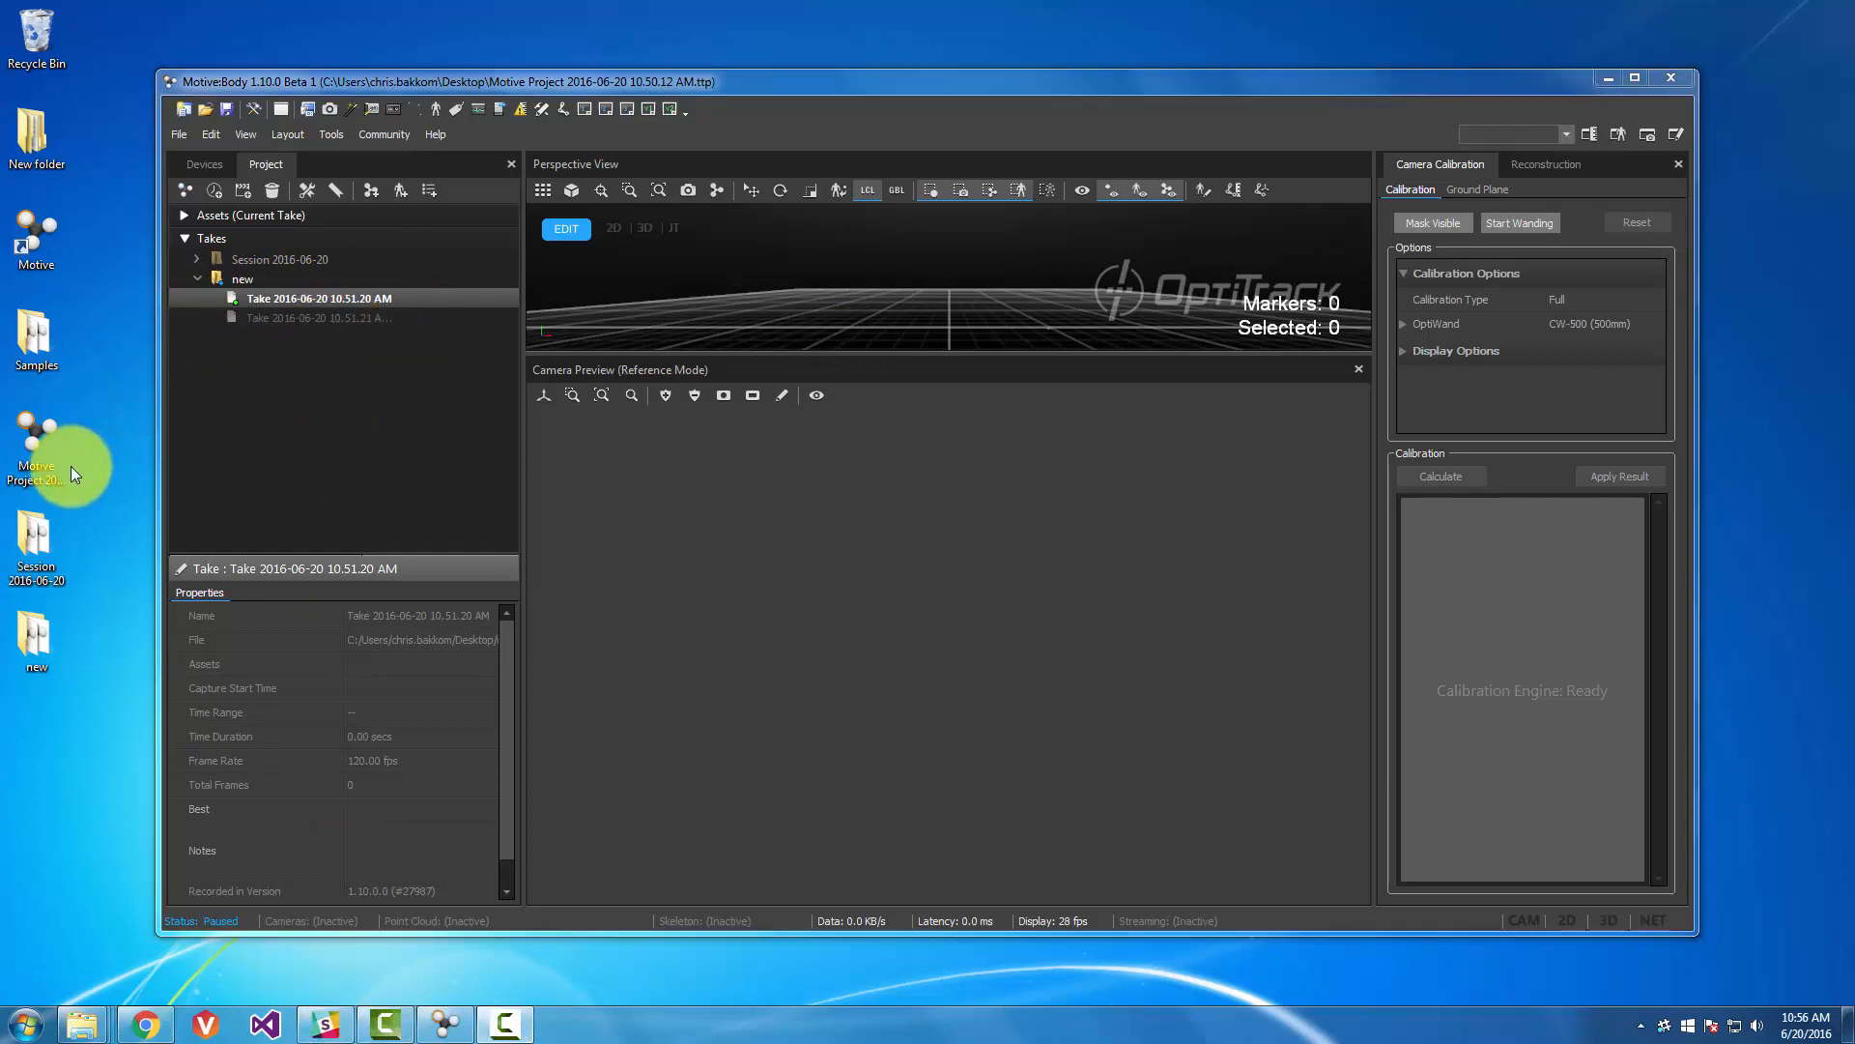
{"action": "left_click", "coordinate": [39, 466]}
{"action": "left_click", "coordinate": [244, 256]}
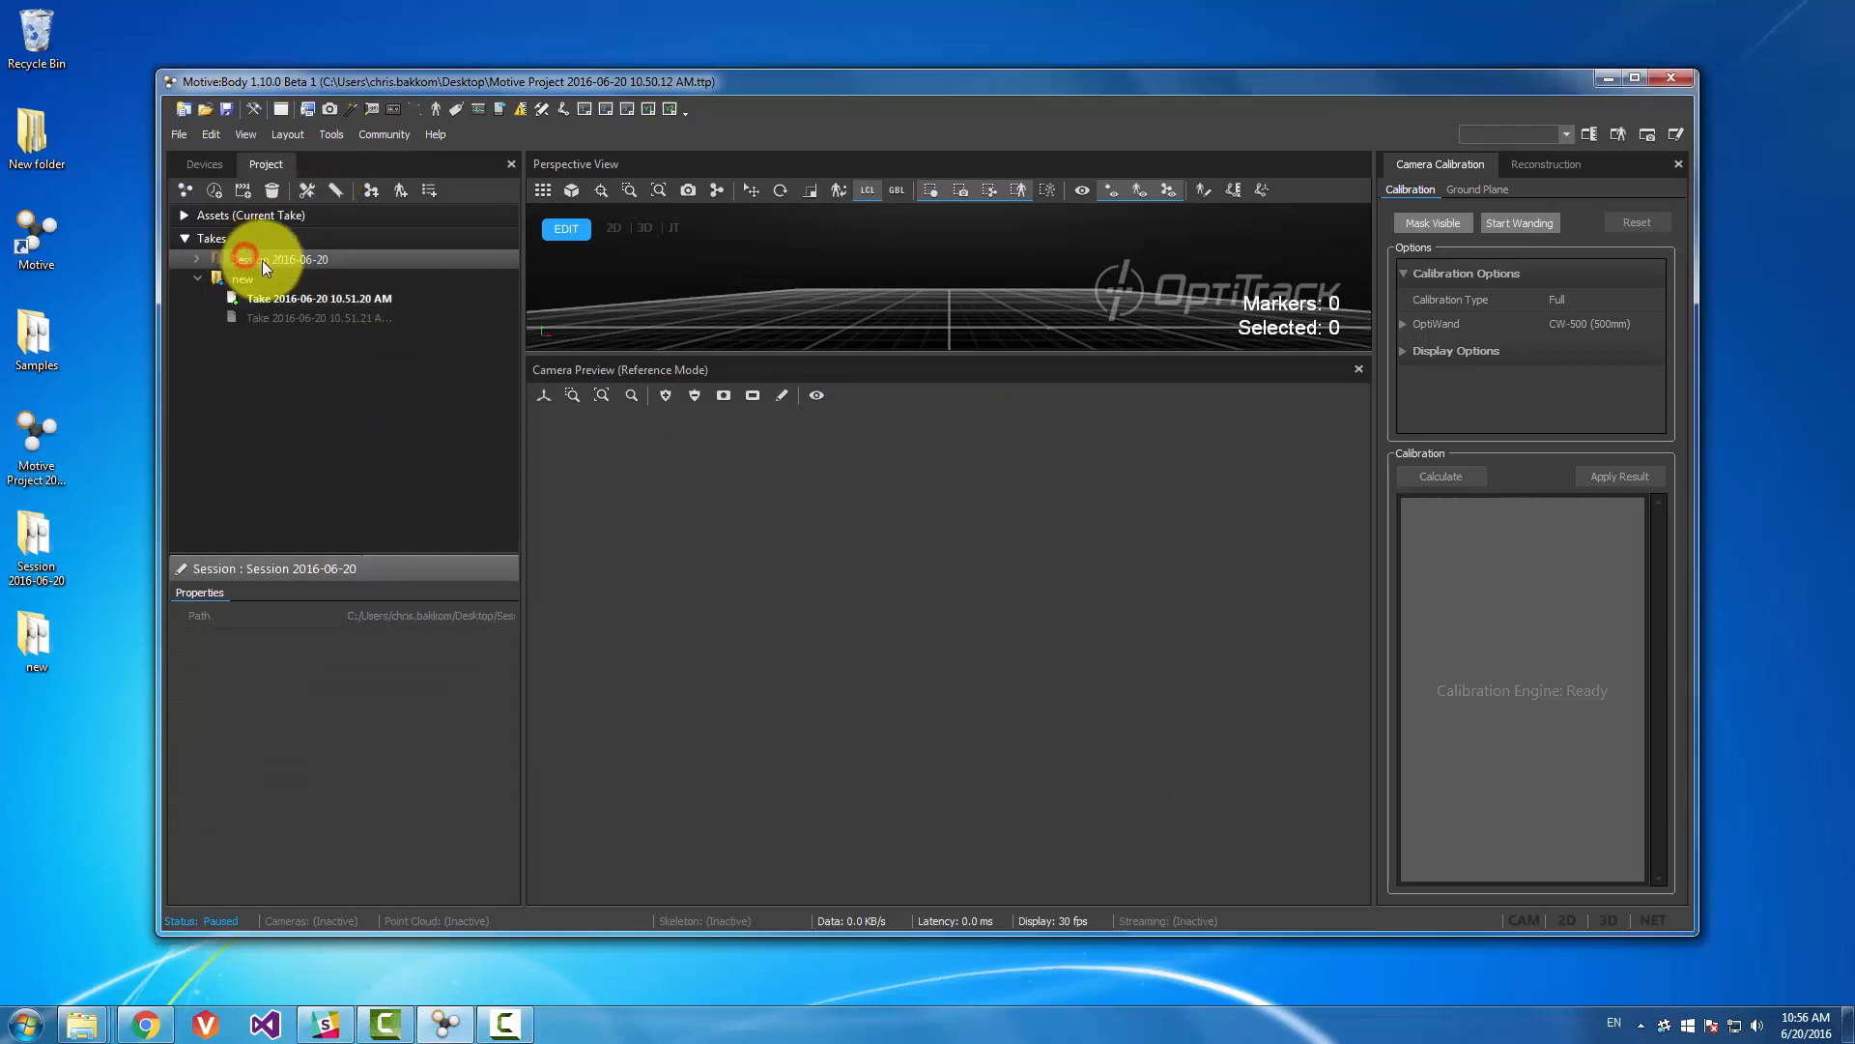
{"action": "left_click", "coordinate": [444, 435]}
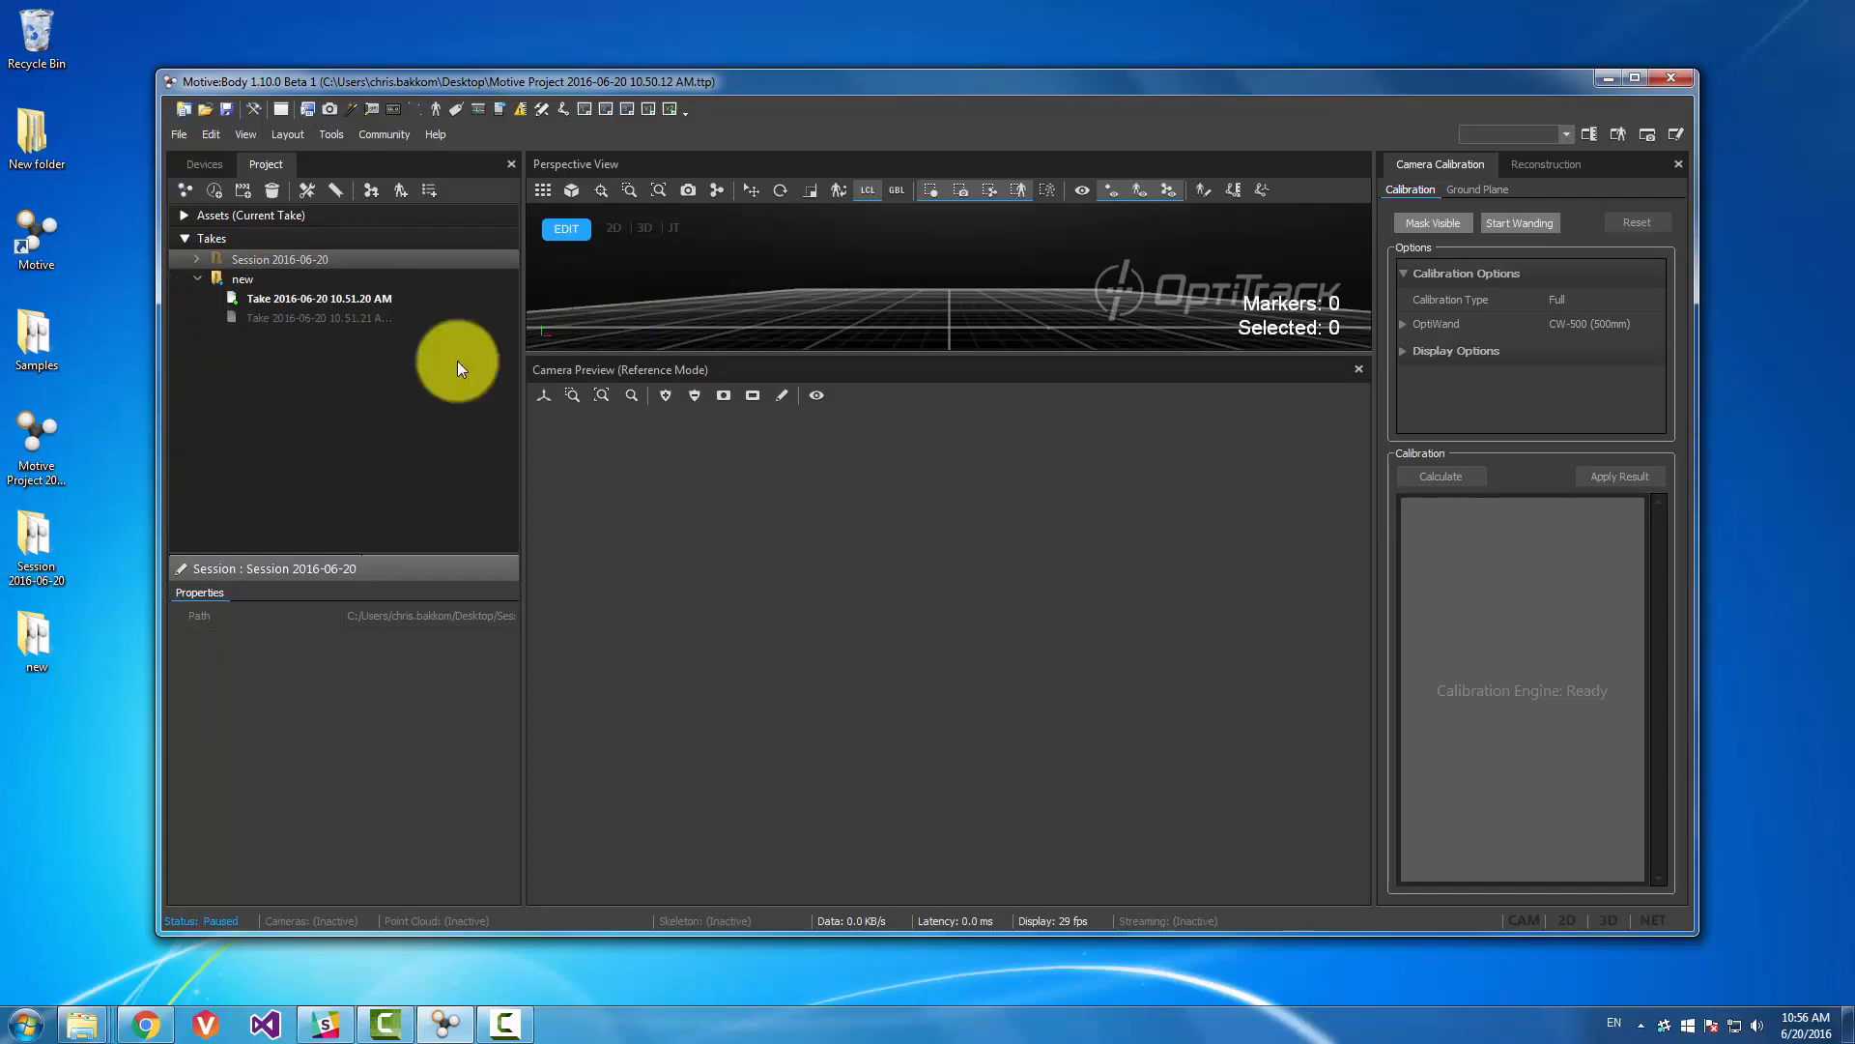
- Exit Motive without saving the project changes
{"action": "left_click", "coordinate": [1681, 77]}
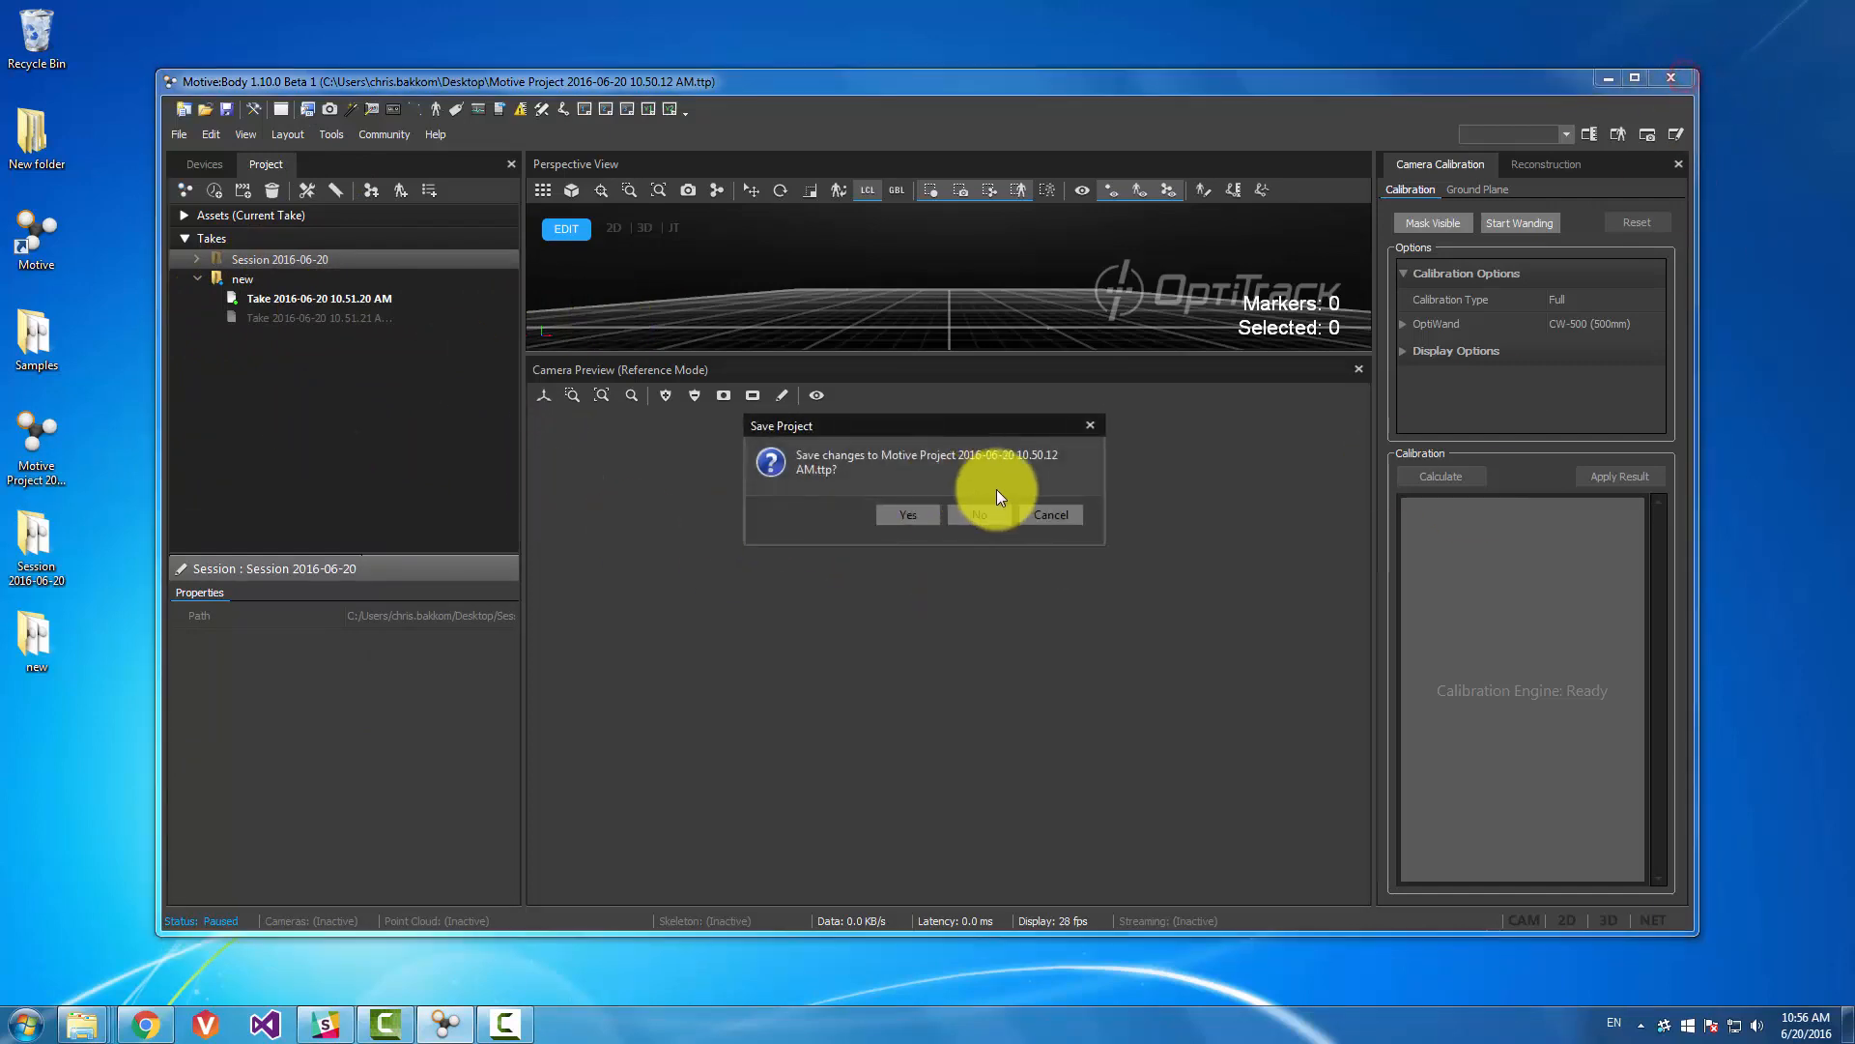
{"action": "left_click", "coordinate": [976, 515]}
- Create a folder on the desktop, keeping its default name
{"action": "right_click", "coordinate": [271, 474]}
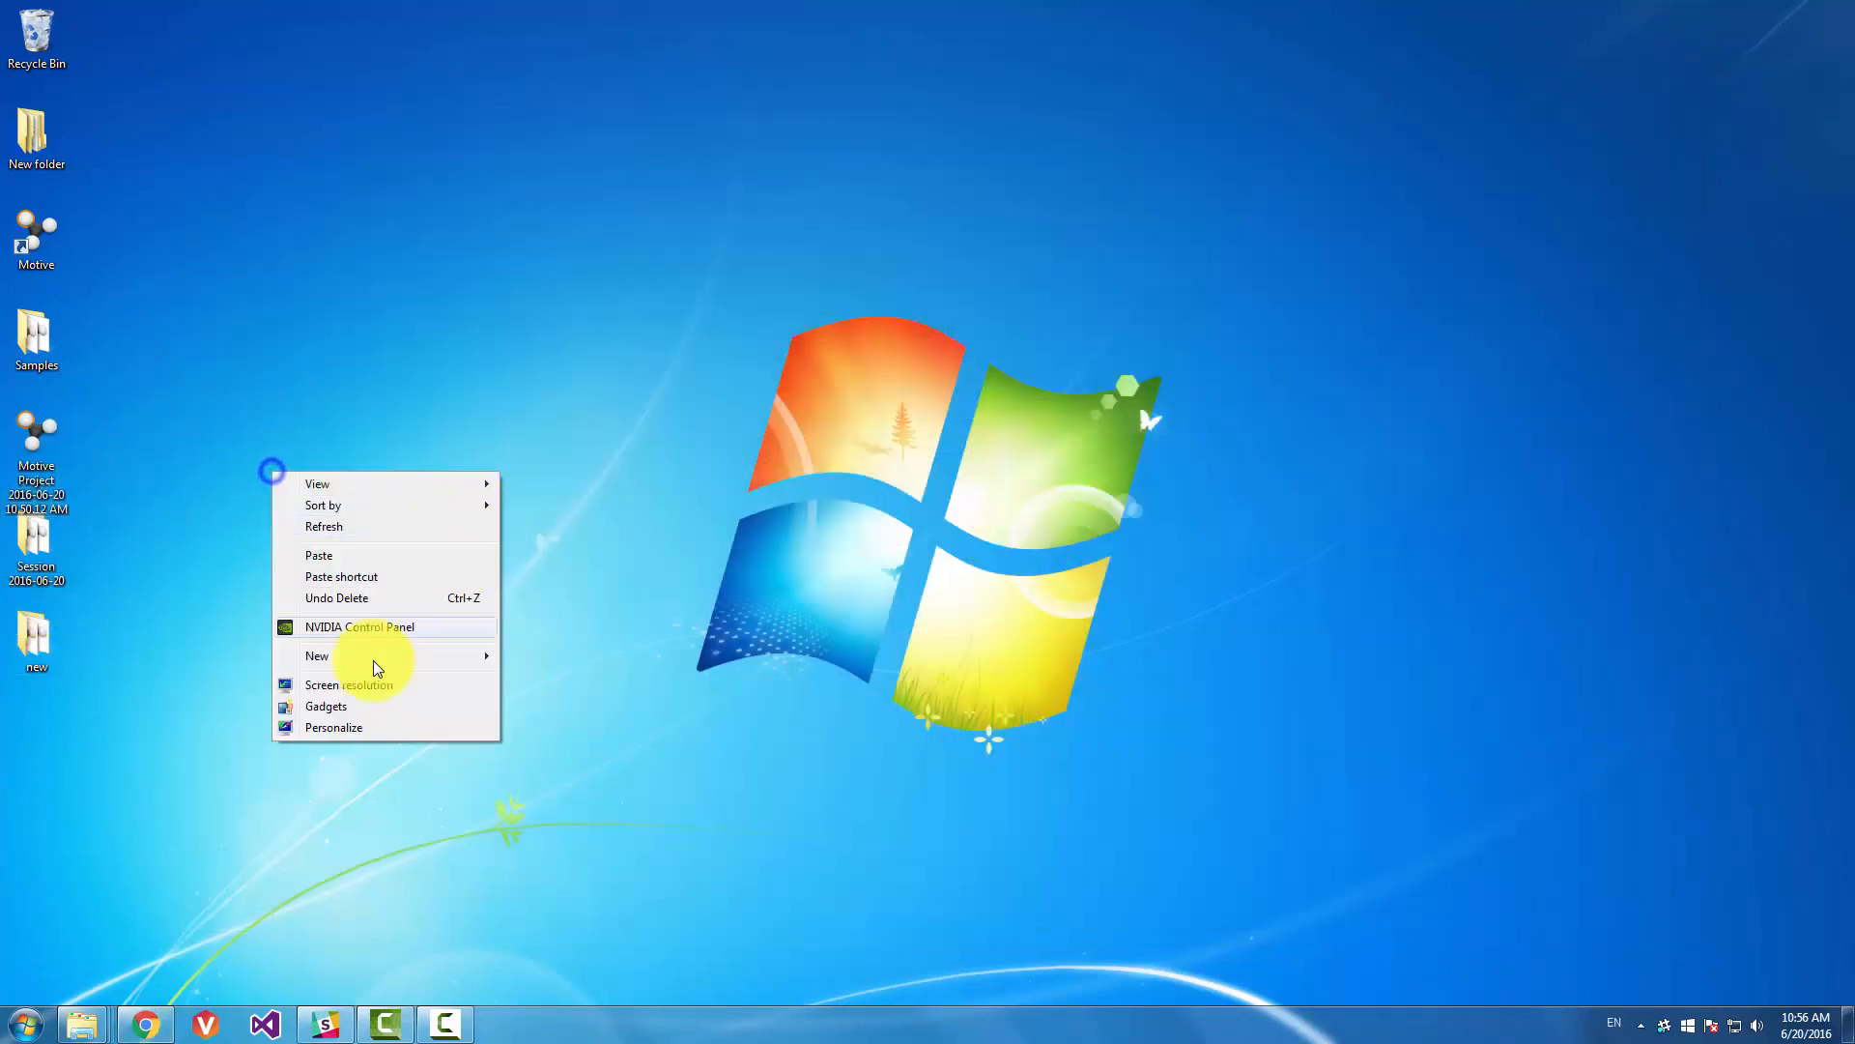
{"action": "left_click", "coordinate": [377, 649]}
{"action": "left_click", "coordinate": [622, 656]}
{"action": "left_click", "coordinate": [442, 556]}
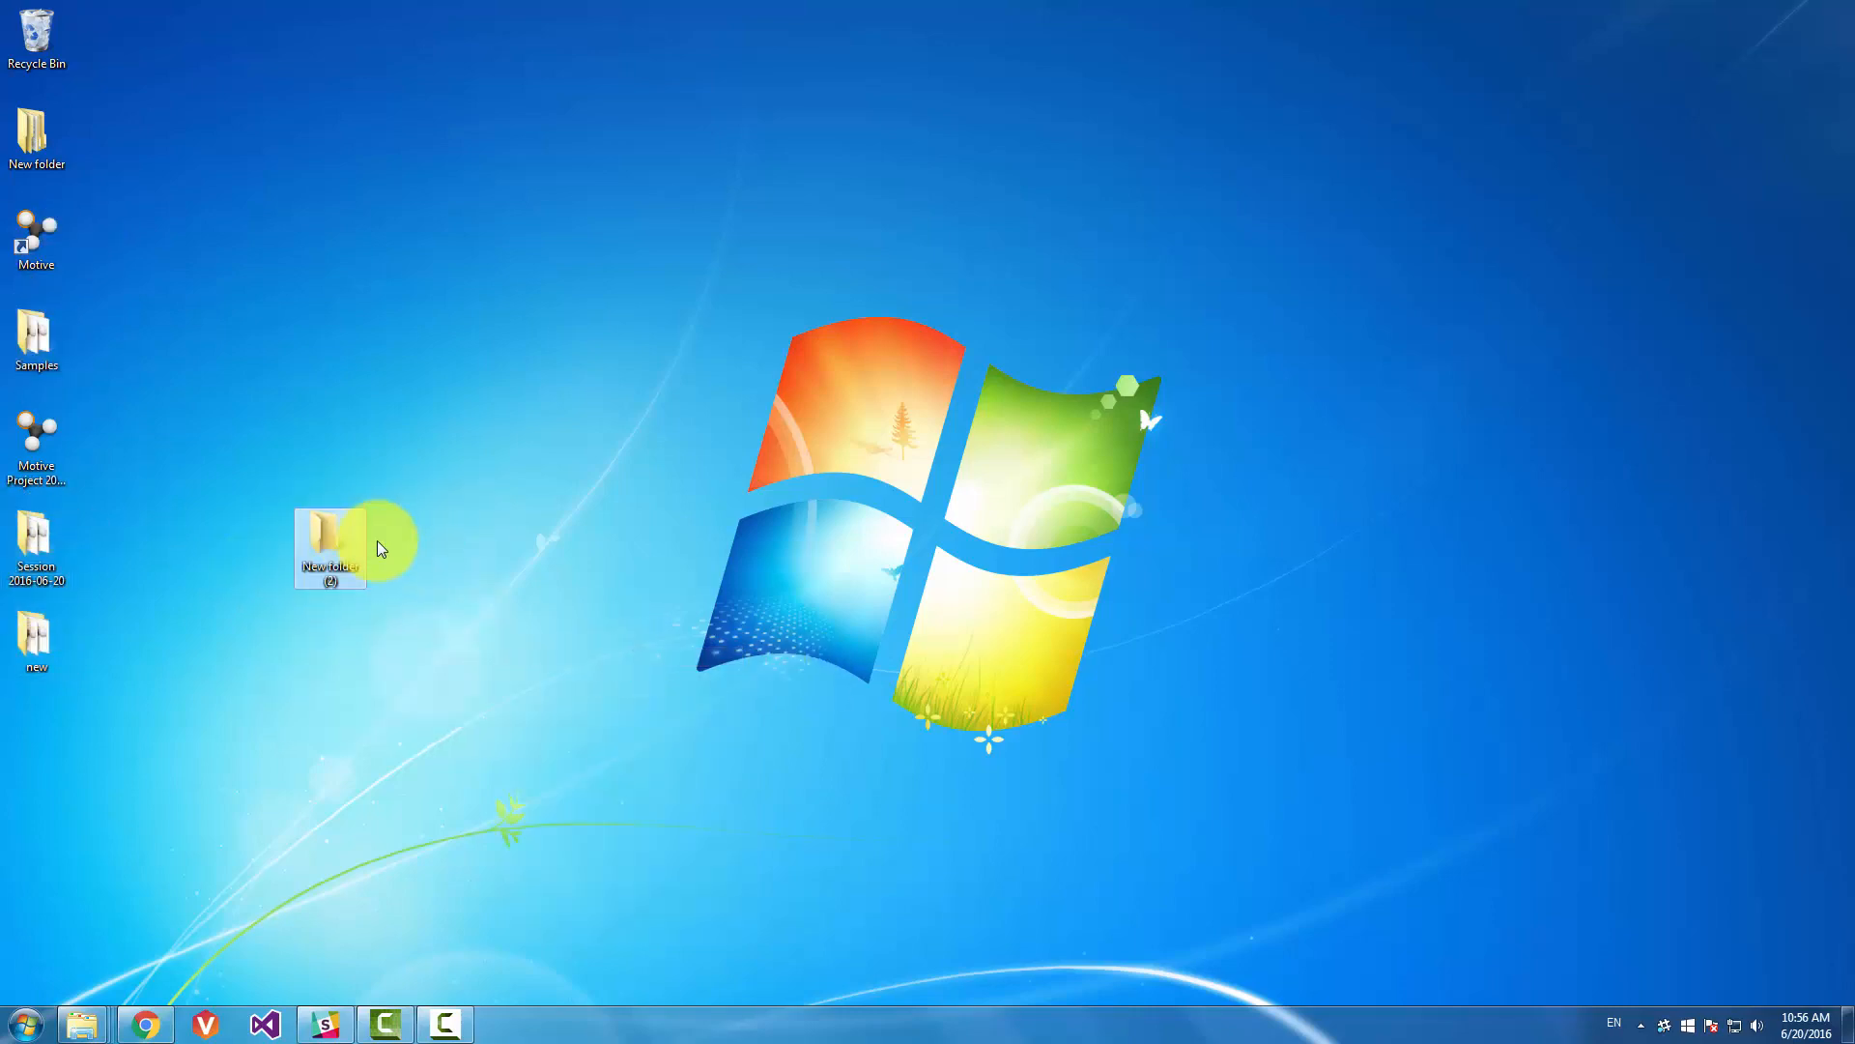
- Create a subfolder with the default name inside the desktop's New folder (2) and open it
{"action": "left_click", "coordinate": [346, 542]}
{"action": "double_click", "coordinate": [346, 544]}
{"action": "right_click", "coordinate": [1010, 432]}
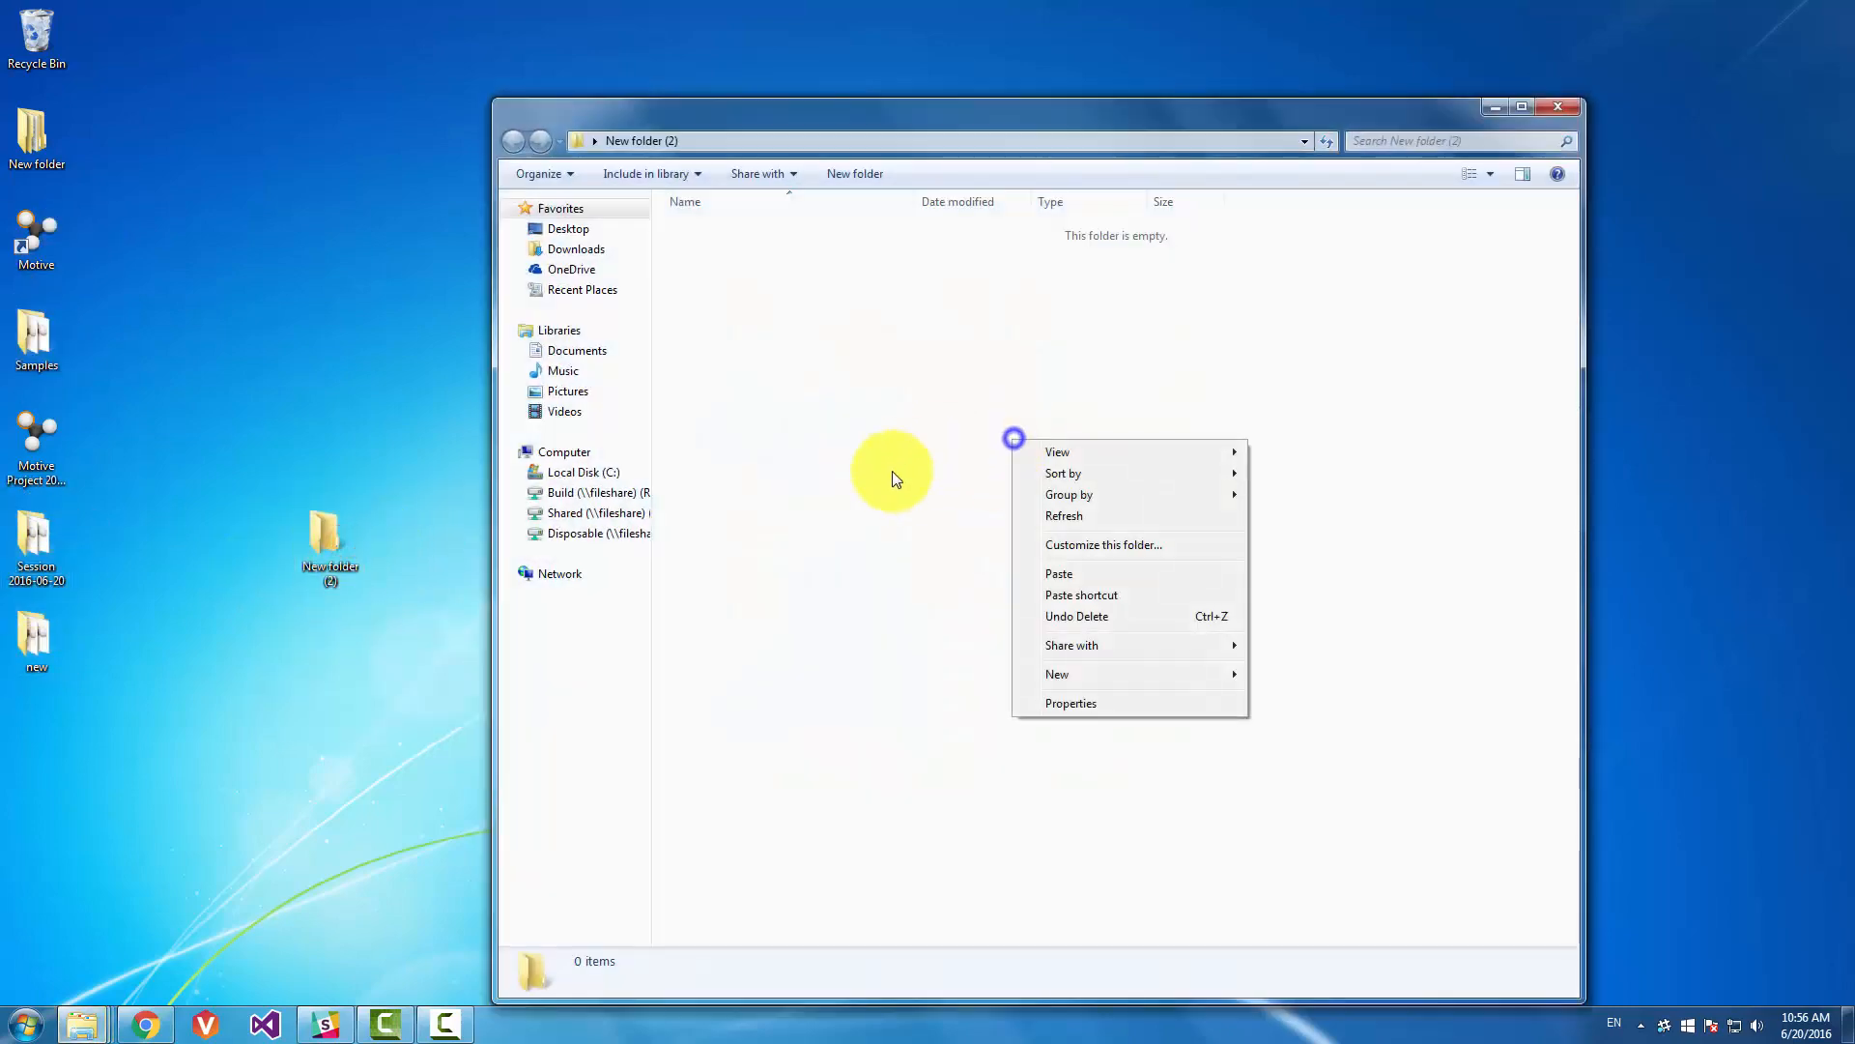
{"action": "left_click", "coordinate": [1128, 675]}
{"action": "left_click", "coordinate": [1272, 674]}
{"action": "left_click", "coordinate": [944, 542]}
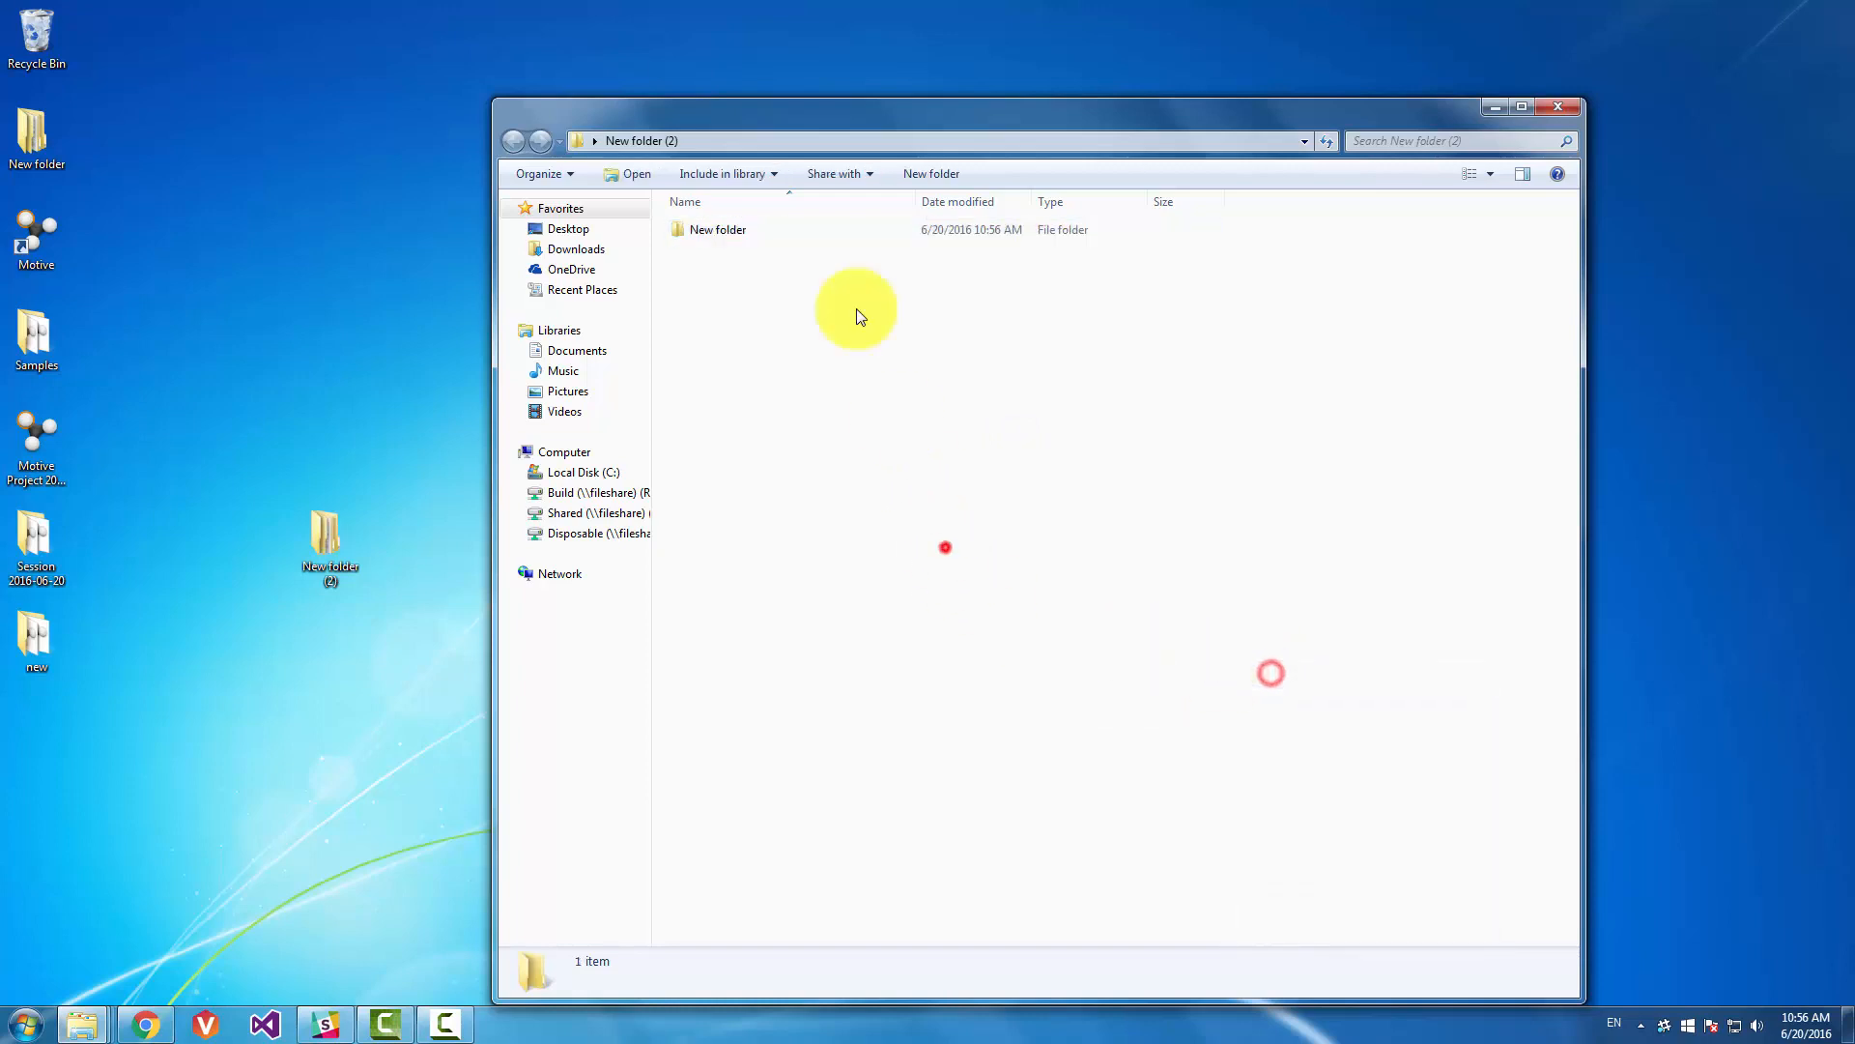
{"action": "double_click", "coordinate": [758, 227]}
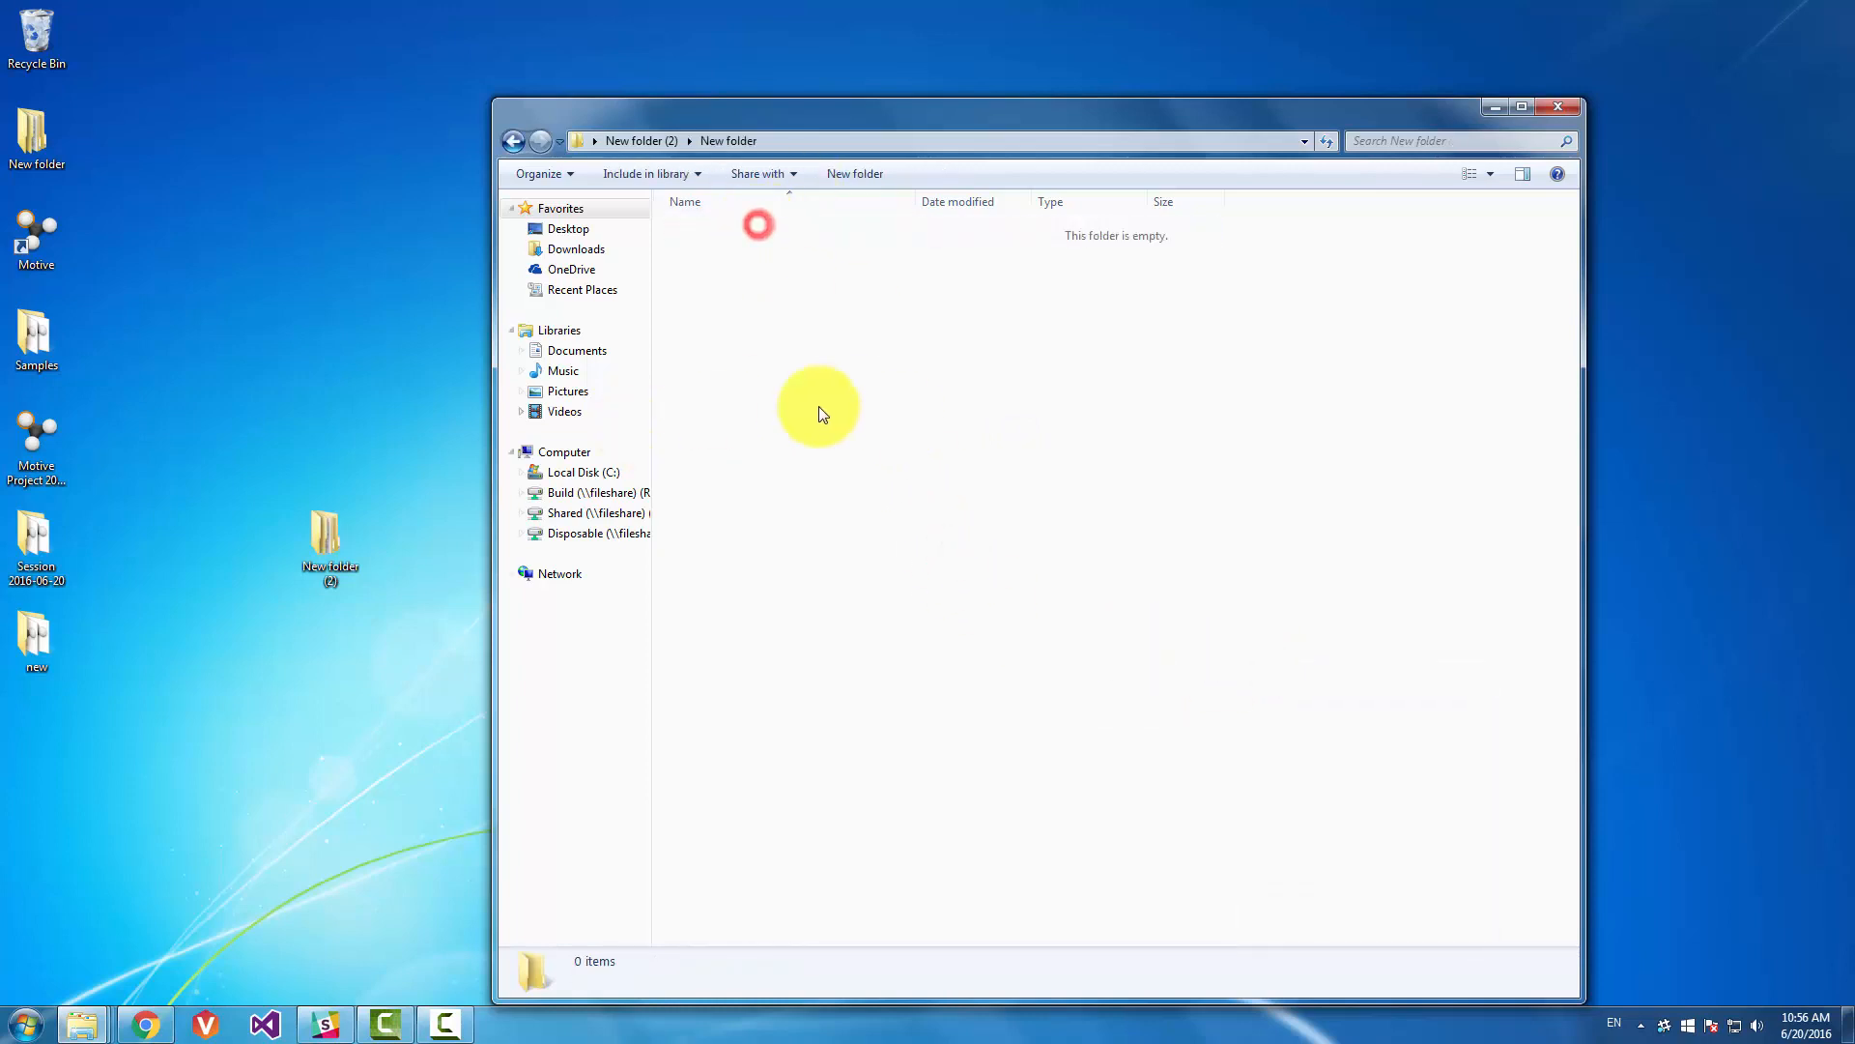
- Move Take 2016-06-20 10.50.39 AM from the desktop's Session 2016-06-20 folder into the empty subfolder, and close the session folder's window
{"action": "left_click", "coordinate": [222, 431]}
{"action": "double_click", "coordinate": [35, 539]}
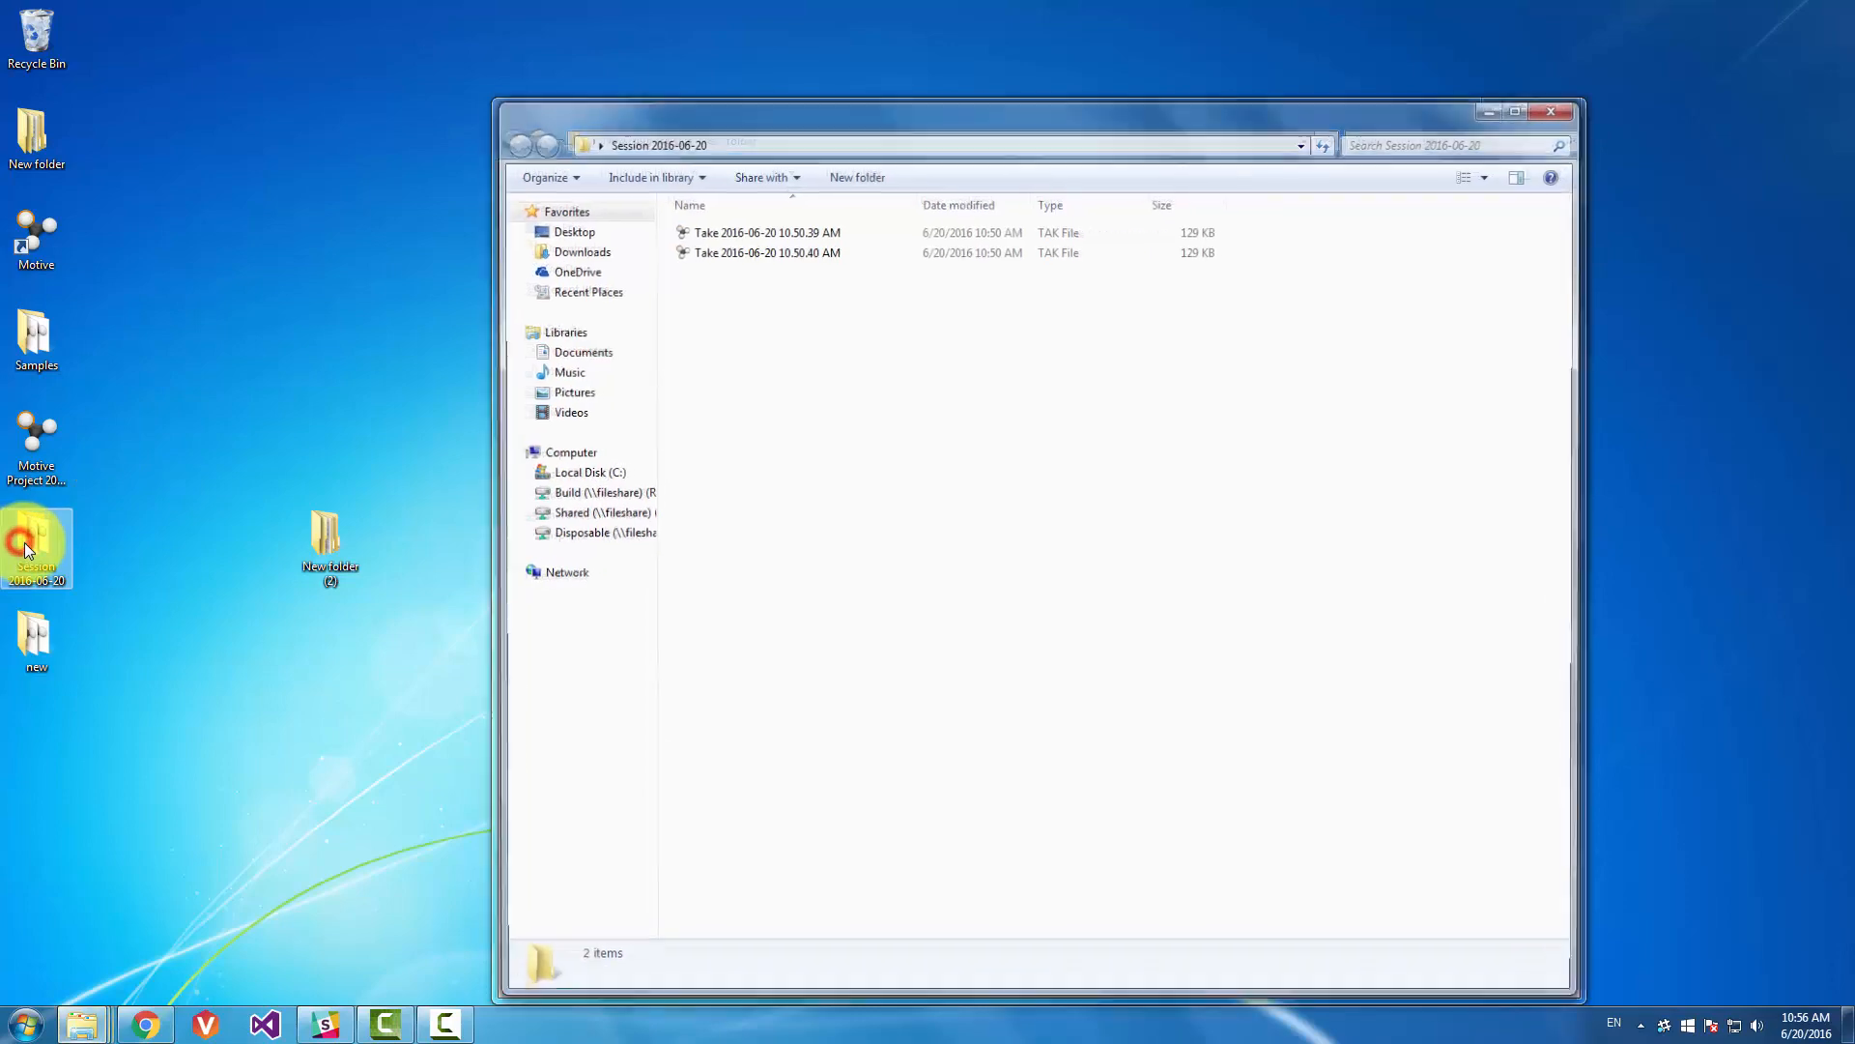
{"action": "left_click_drag", "start_coordinate": [796, 124], "coordinate": [1160, 367]}
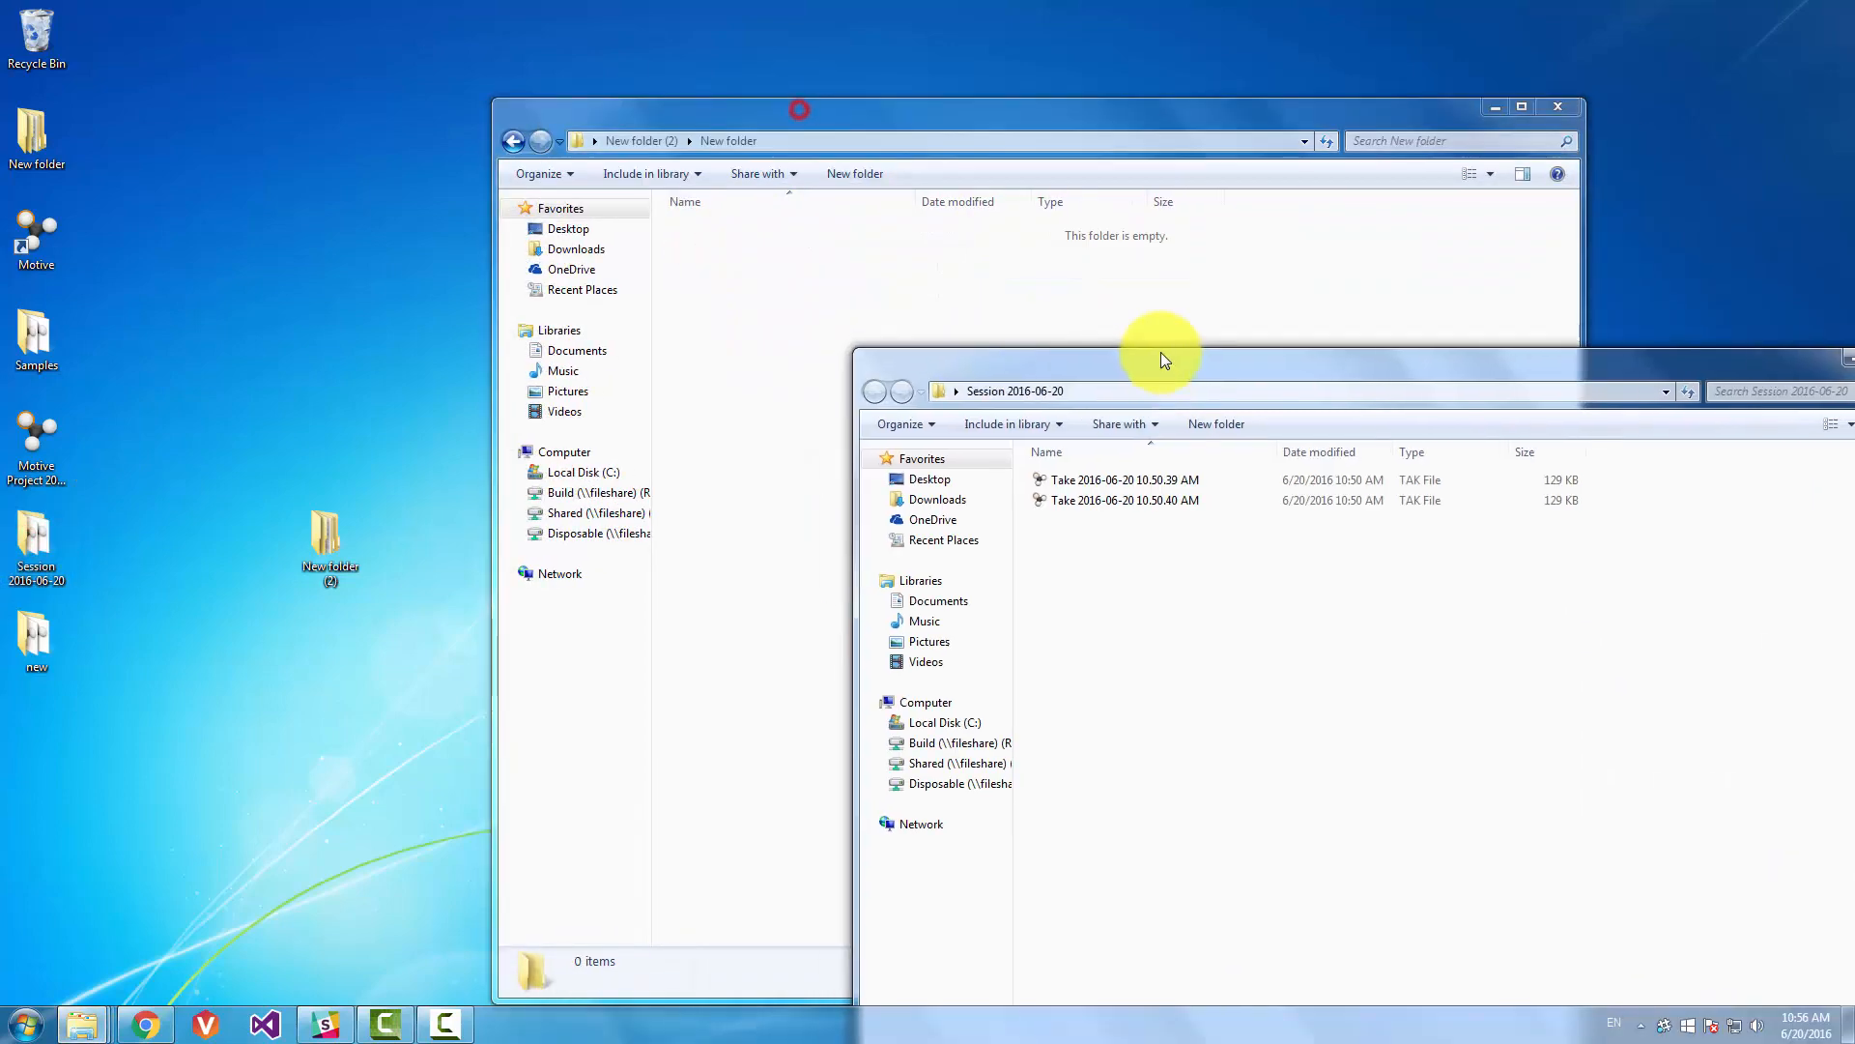
{"action": "left_click", "coordinate": [1120, 468]}
{"action": "left_click_drag", "start_coordinate": [1082, 473], "coordinate": [769, 340]}
{"action": "left_click", "coordinate": [1778, 722]}
{"action": "left_click_drag", "start_coordinate": [1350, 362], "coordinate": [824, 359]}
{"action": "left_click", "coordinate": [1391, 348]}
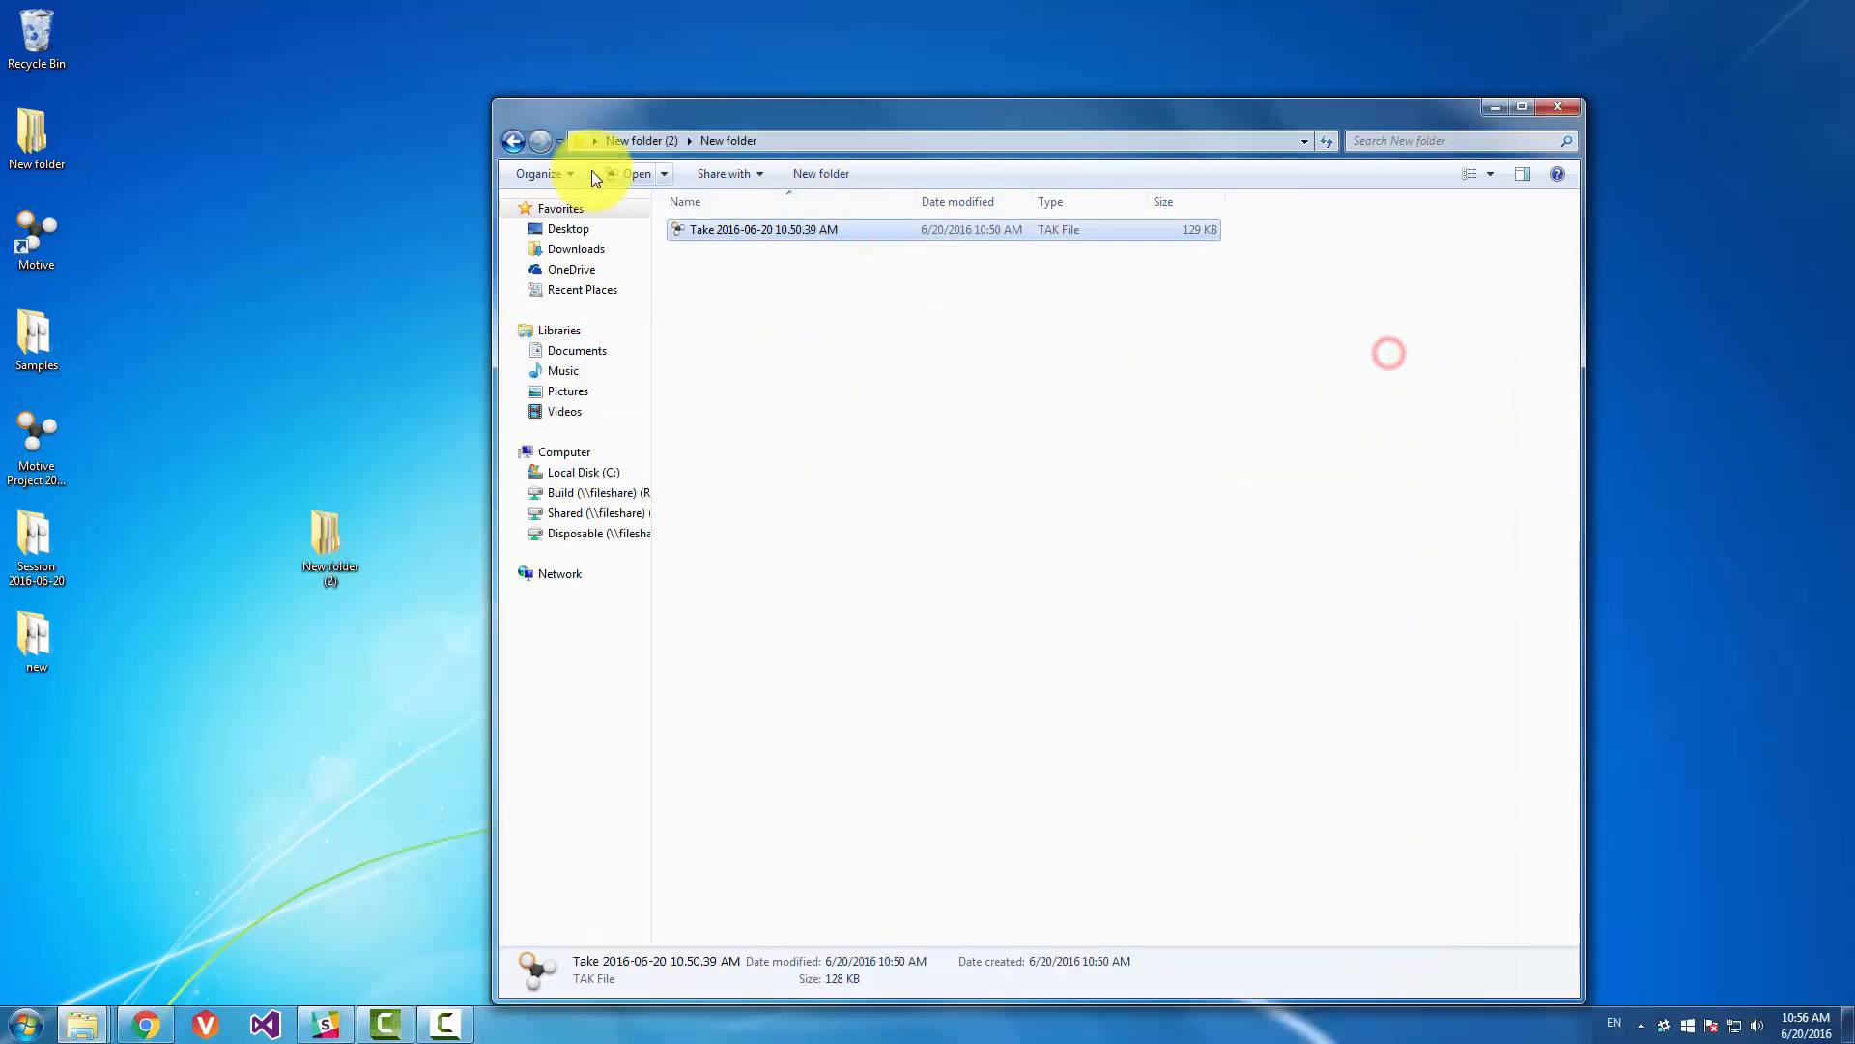
- Examine the folder hierarchy of New folder (2), going between the parent folder and the subfolder holding the take
{"action": "left_click", "coordinate": [512, 140]}
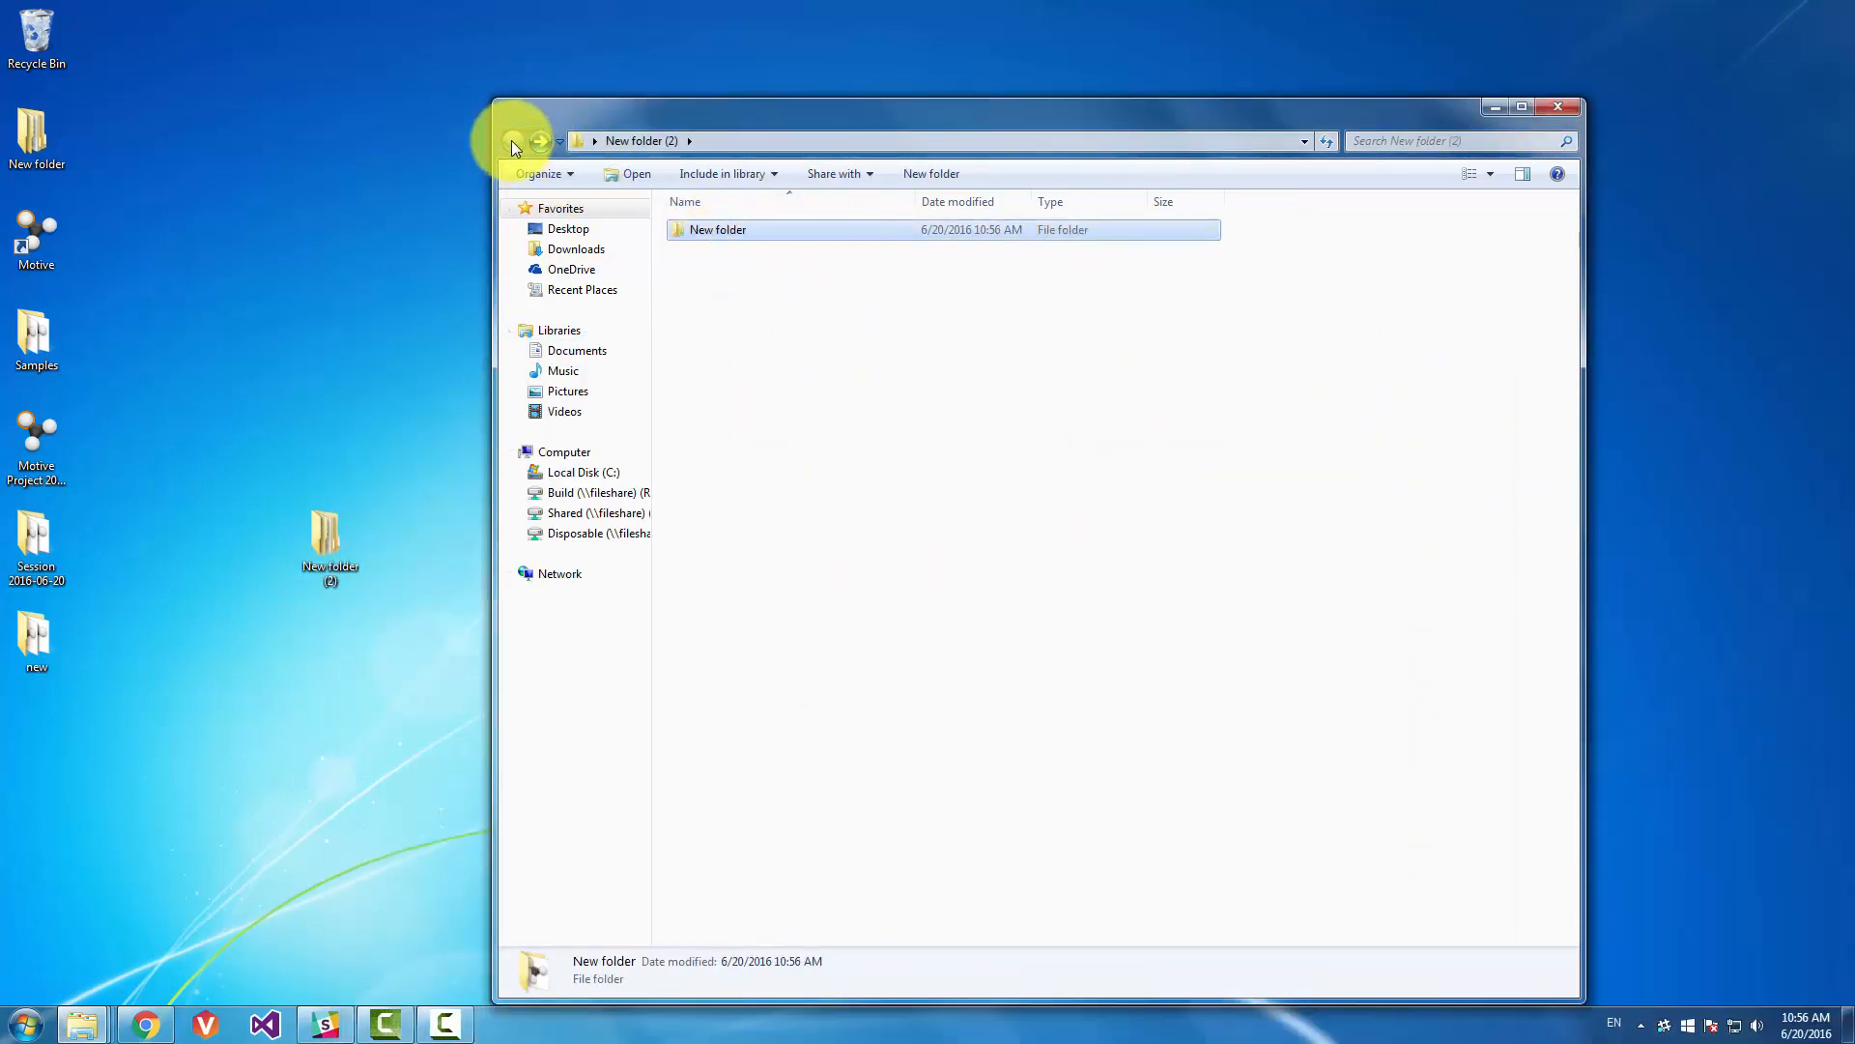
{"action": "double_click", "coordinate": [715, 224]}
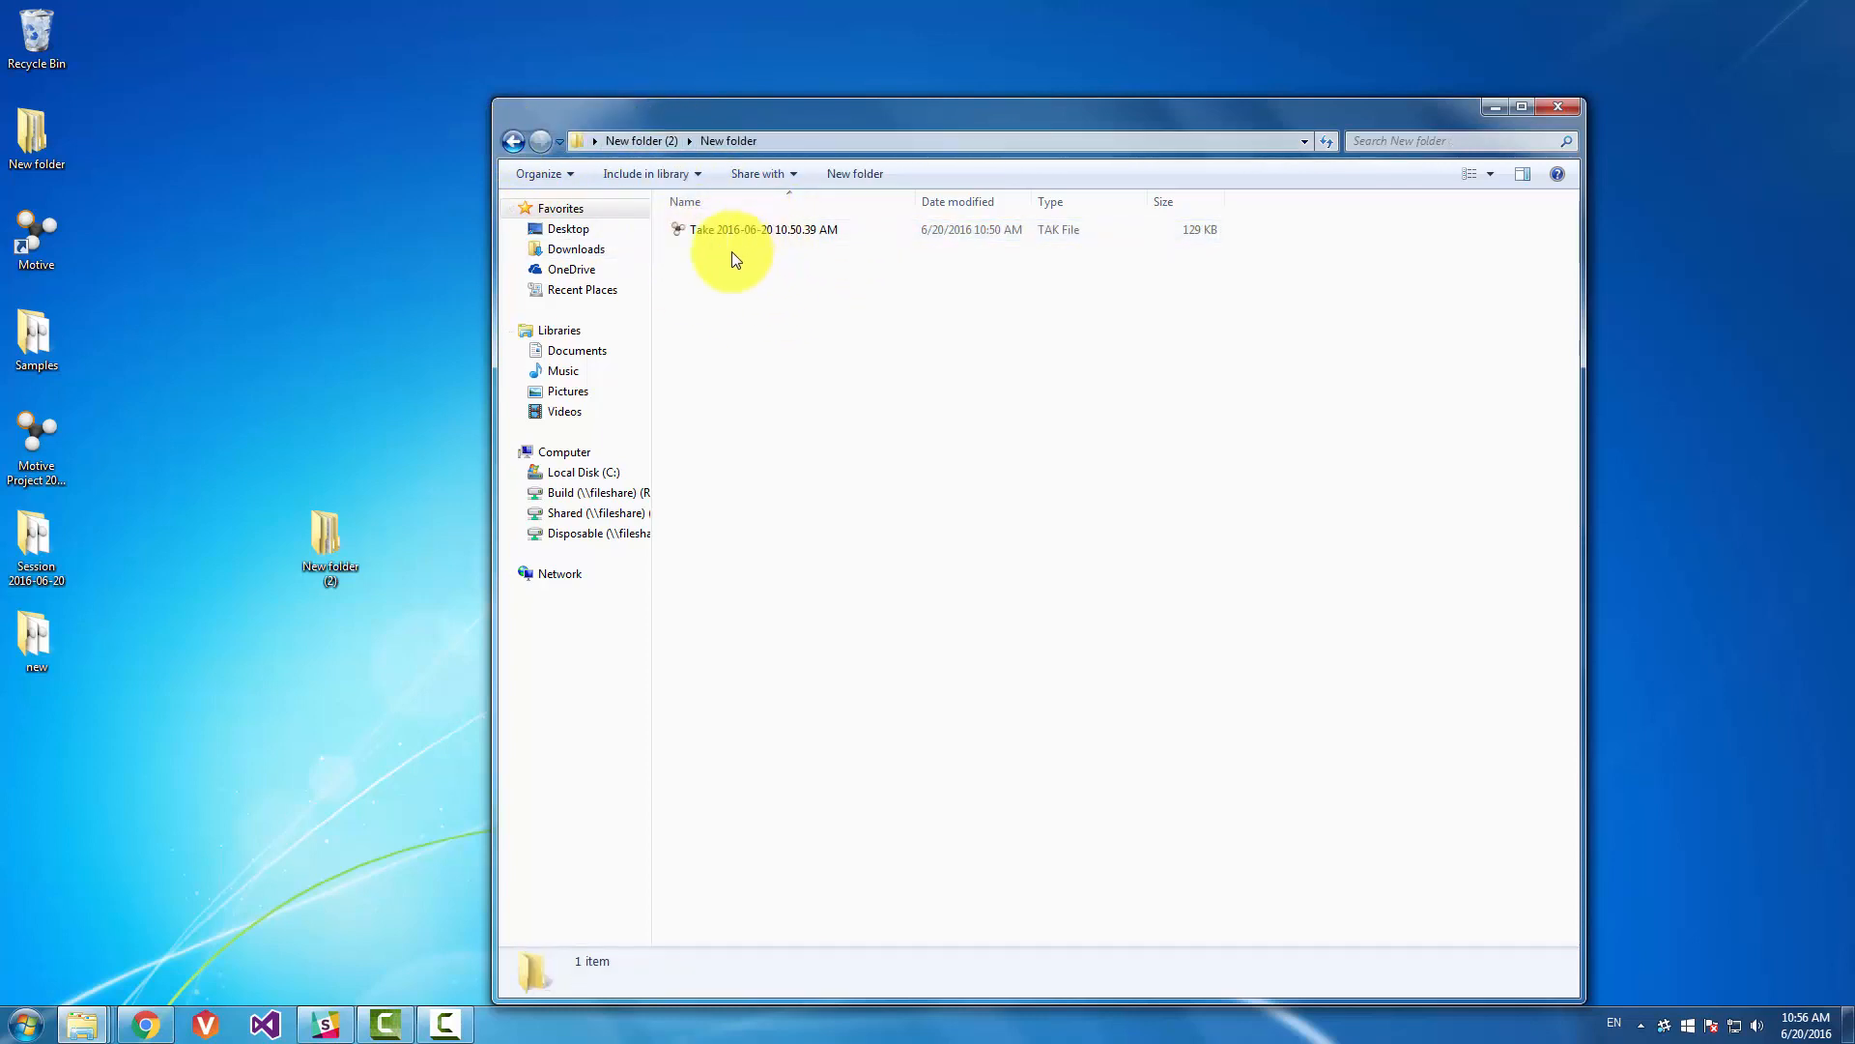
{"action": "left_click", "coordinate": [504, 145]}
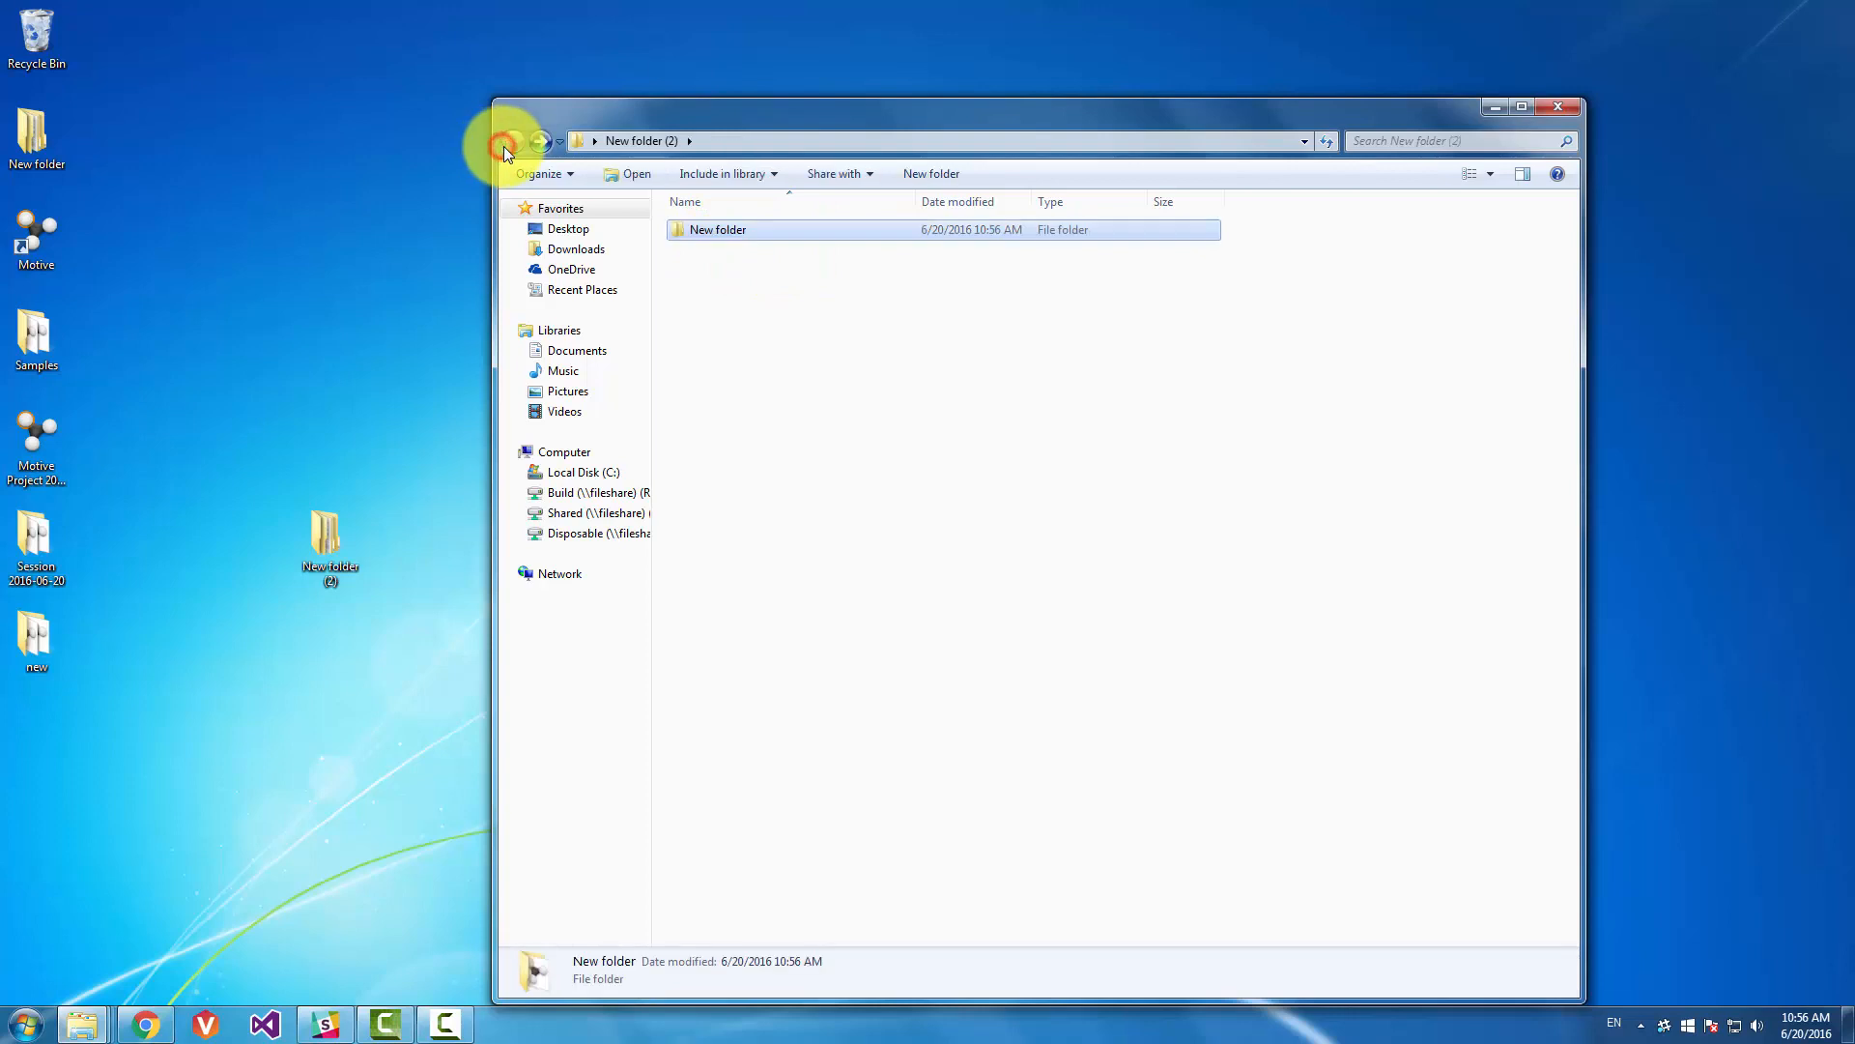
{"action": "left_click", "coordinate": [535, 141]}
- Open Take 2016-06-20 10.50.39 AM in Motive and dock the Project pane together with the Devices pane
{"action": "double_click", "coordinate": [779, 228]}
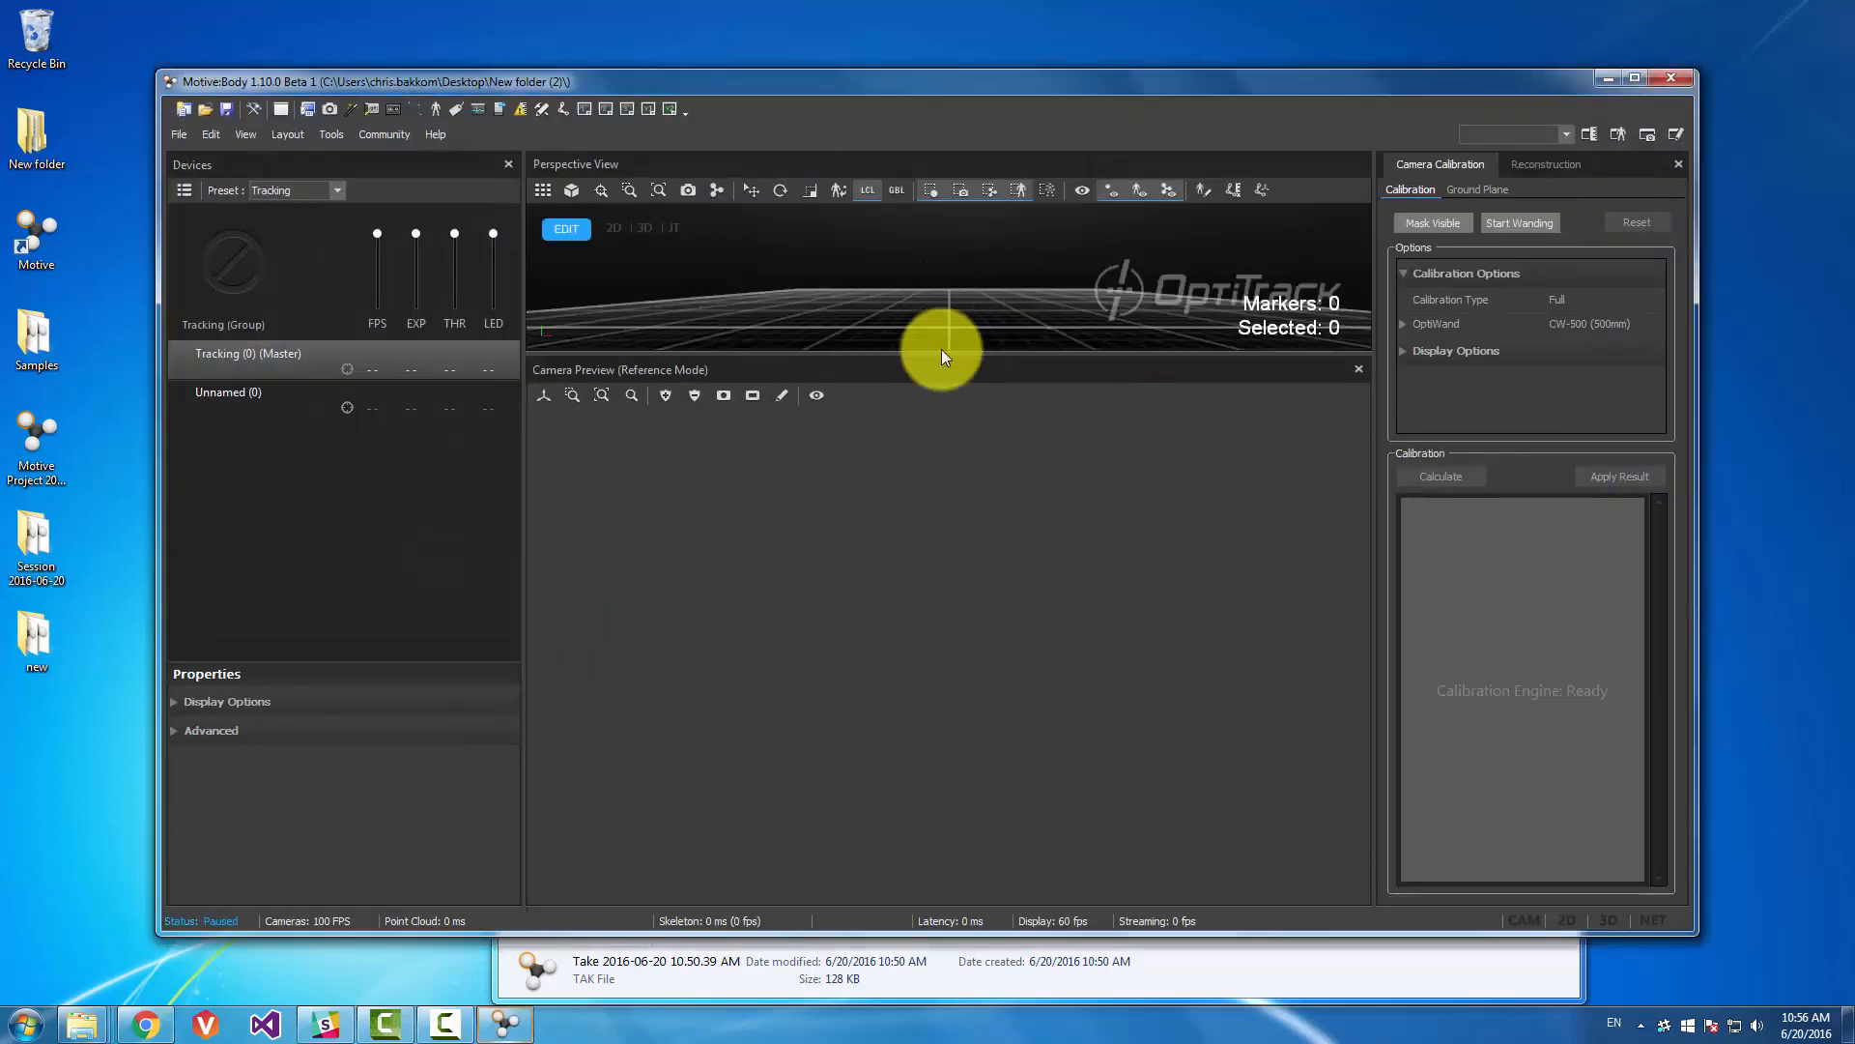
{"action": "left_click", "coordinate": [307, 108]}
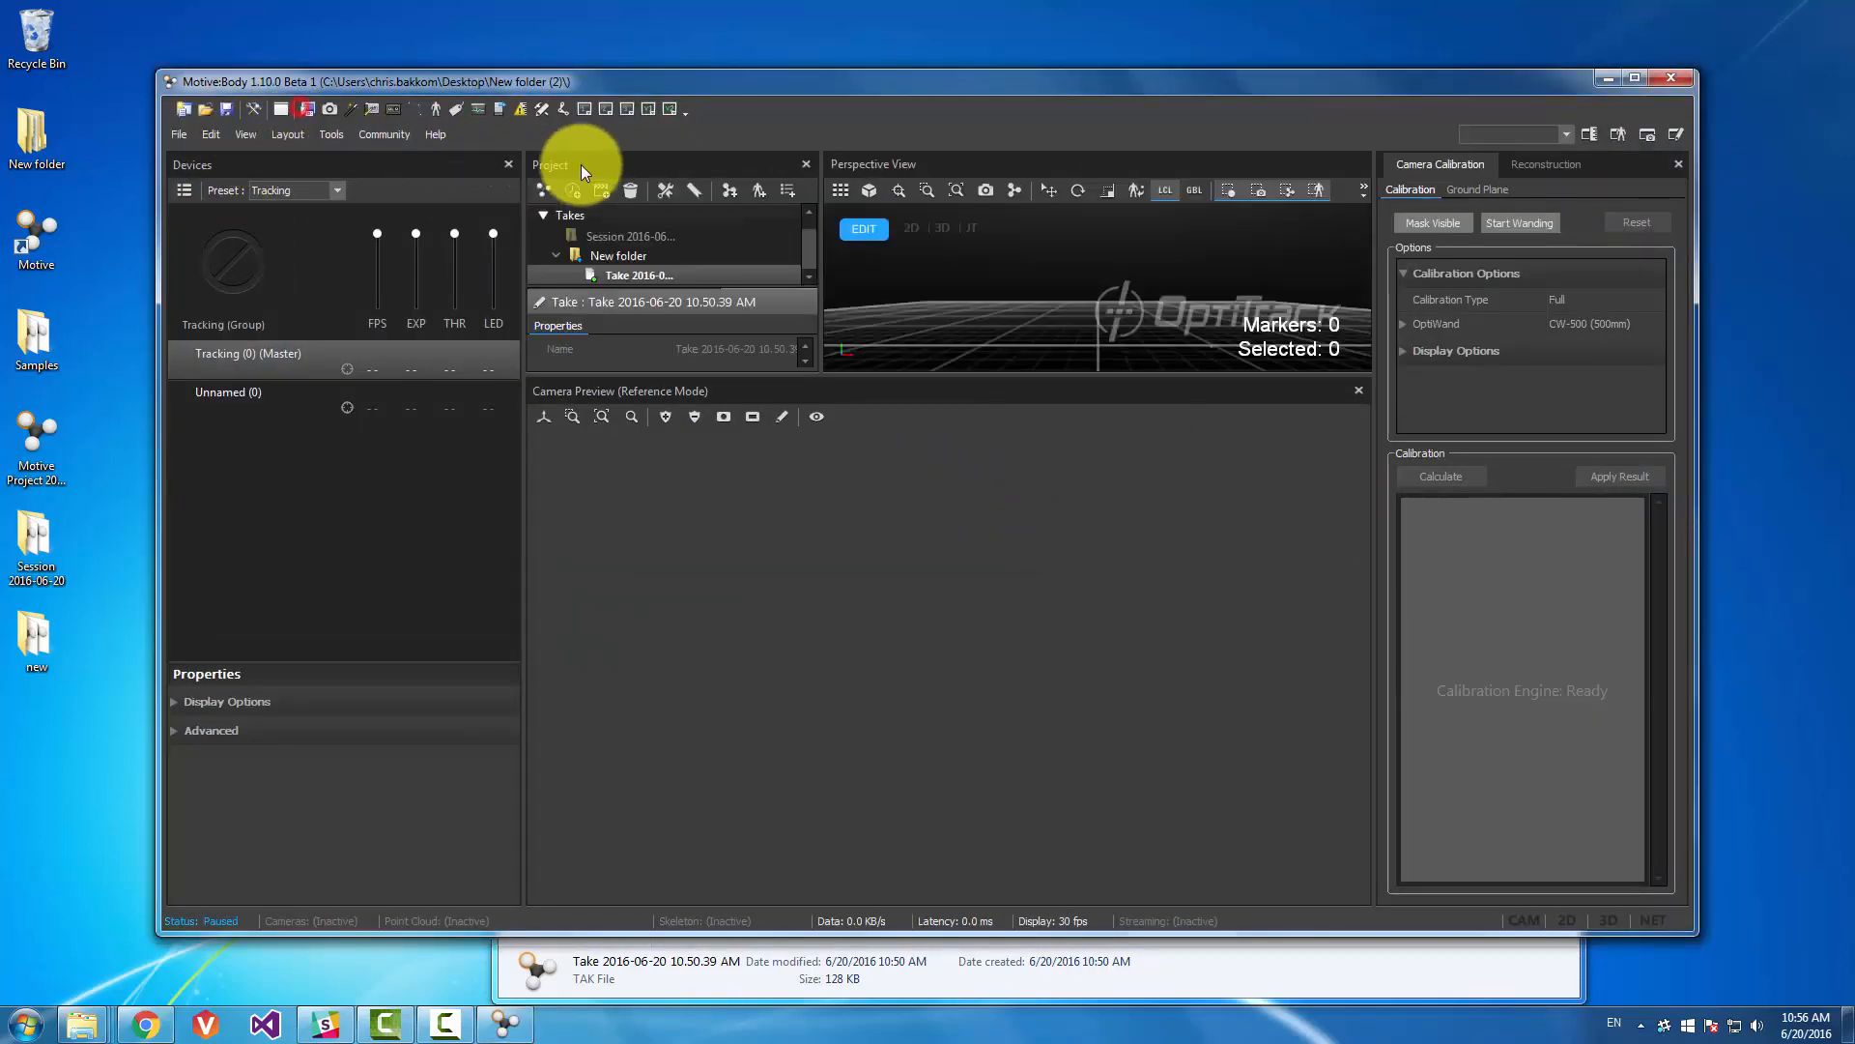
{"action": "left_click_drag", "start_coordinate": [582, 164], "coordinate": [437, 165]}
{"action": "double_click", "coordinate": [247, 305]}
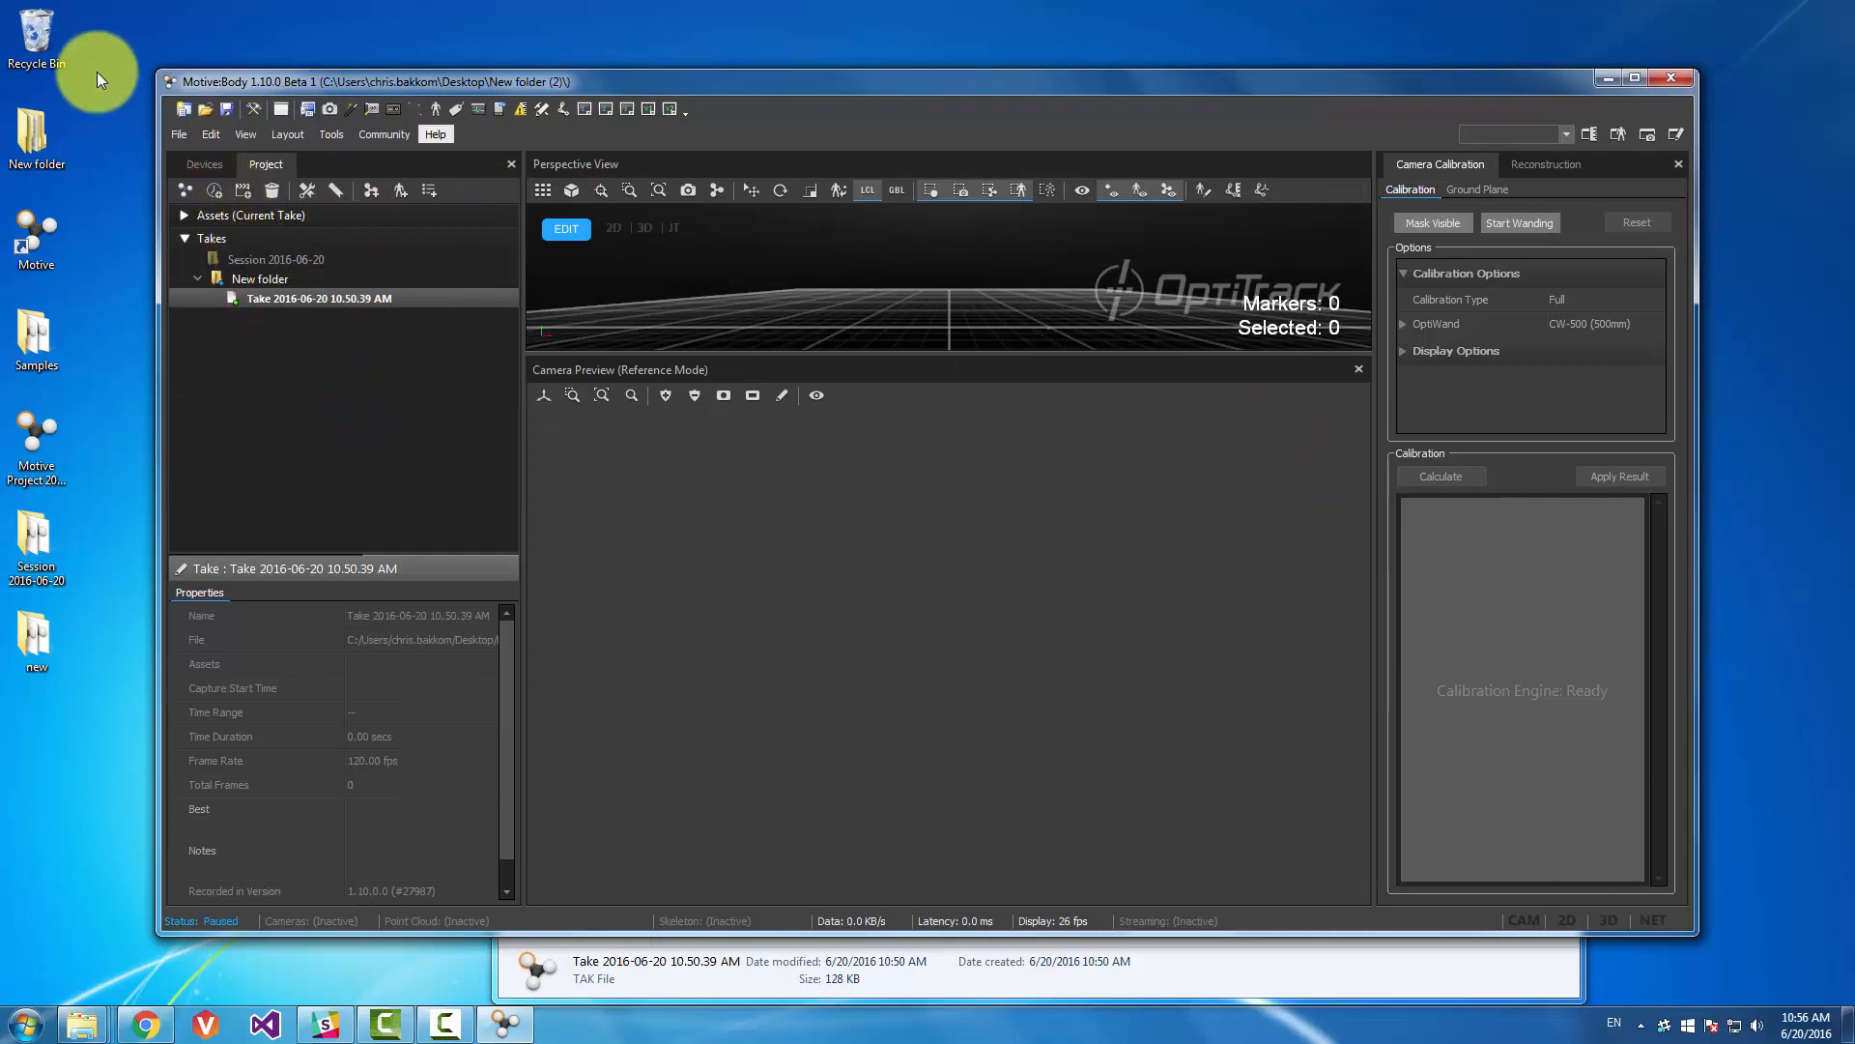
- Save the project under the suggested name Motive Project 2016-06-20 10.56.52 AM.ttp
{"action": "left_click", "coordinate": [227, 109]}
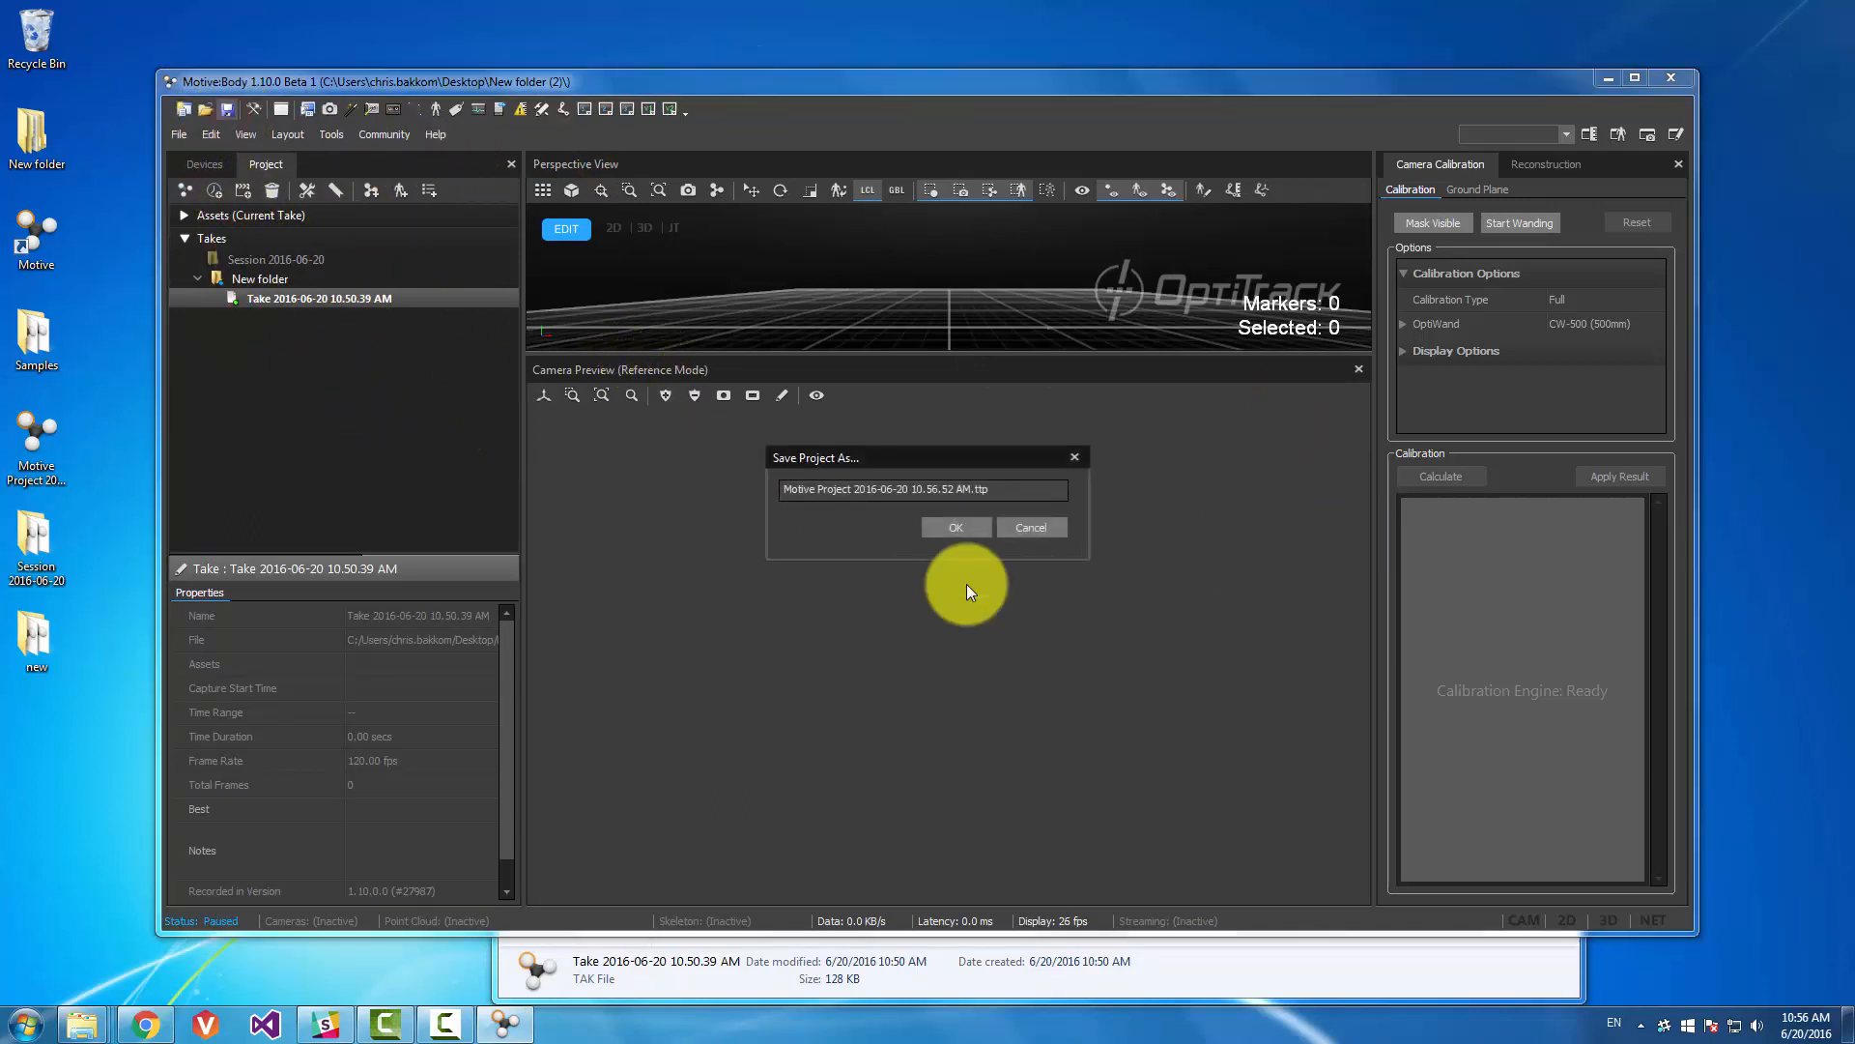
{"action": "left_click_drag", "start_coordinate": [1011, 458], "coordinate": [752, 471]}
{"action": "left_click", "coordinate": [957, 483]}
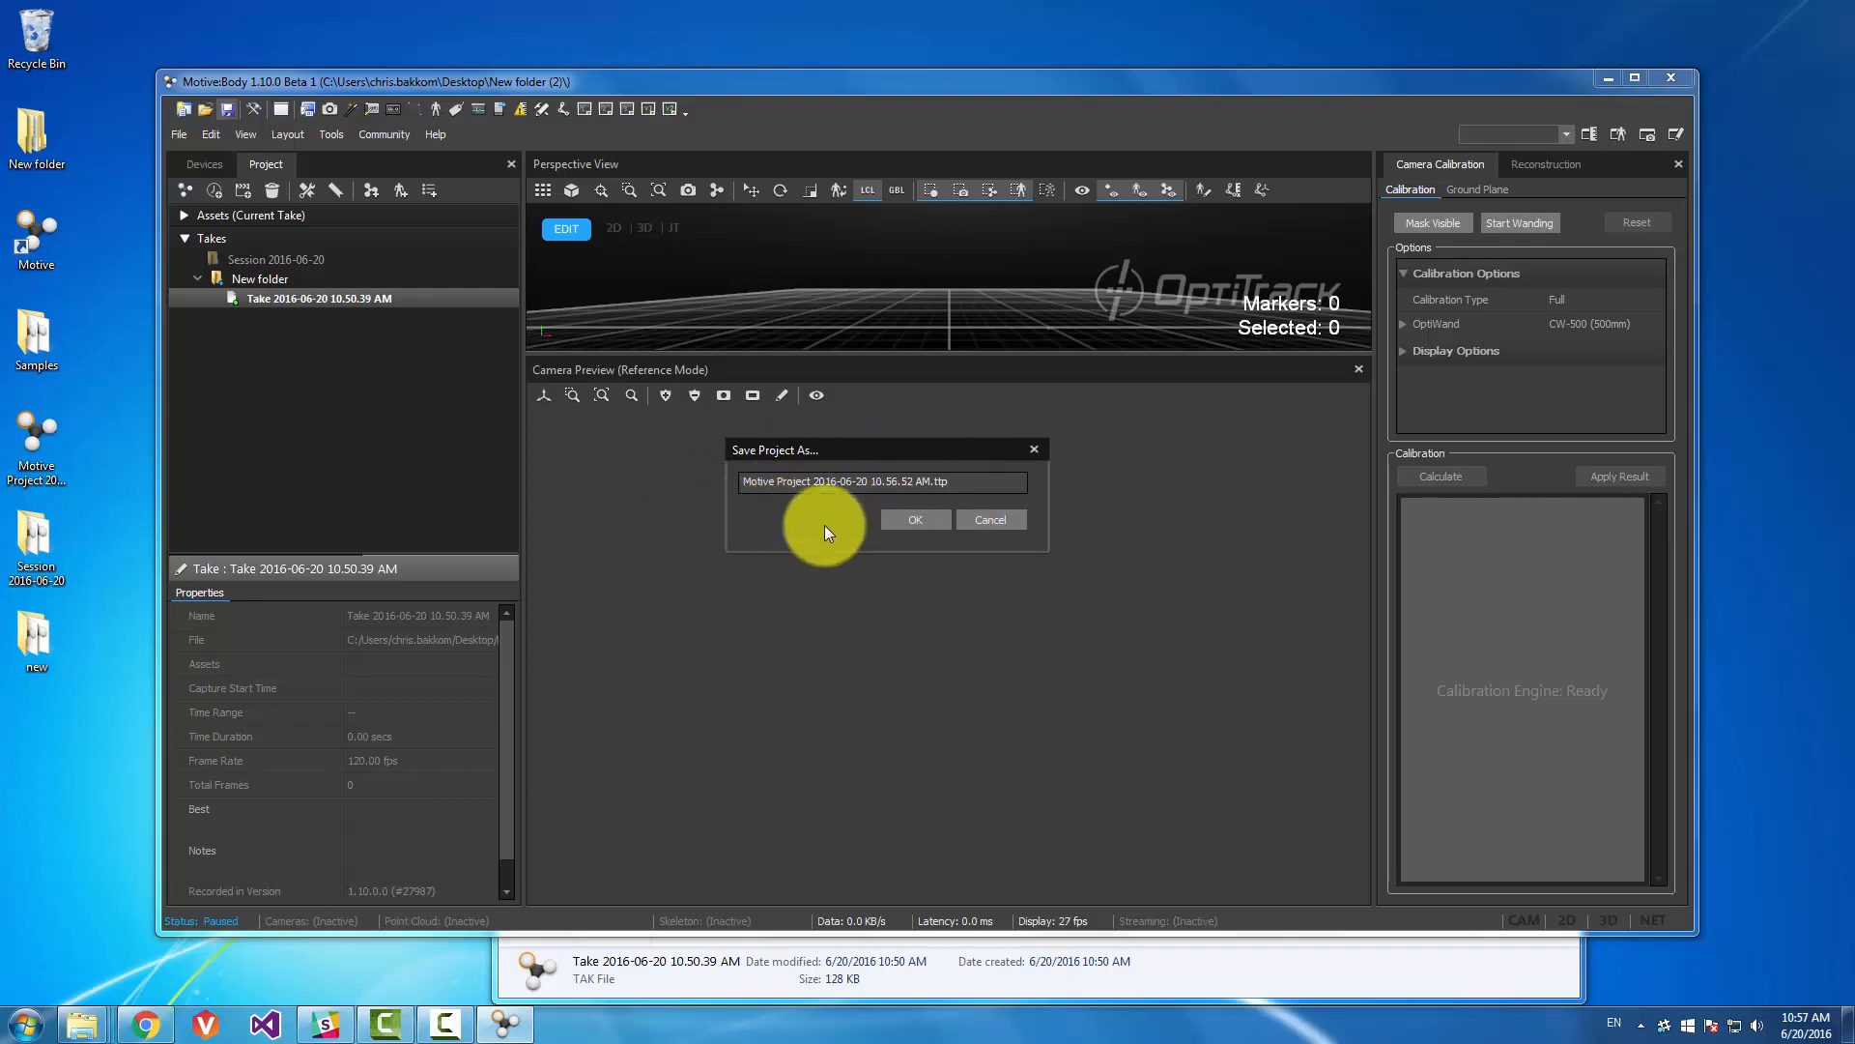
{"action": "left_click_drag", "start_coordinate": [953, 484], "coordinate": [723, 482]}
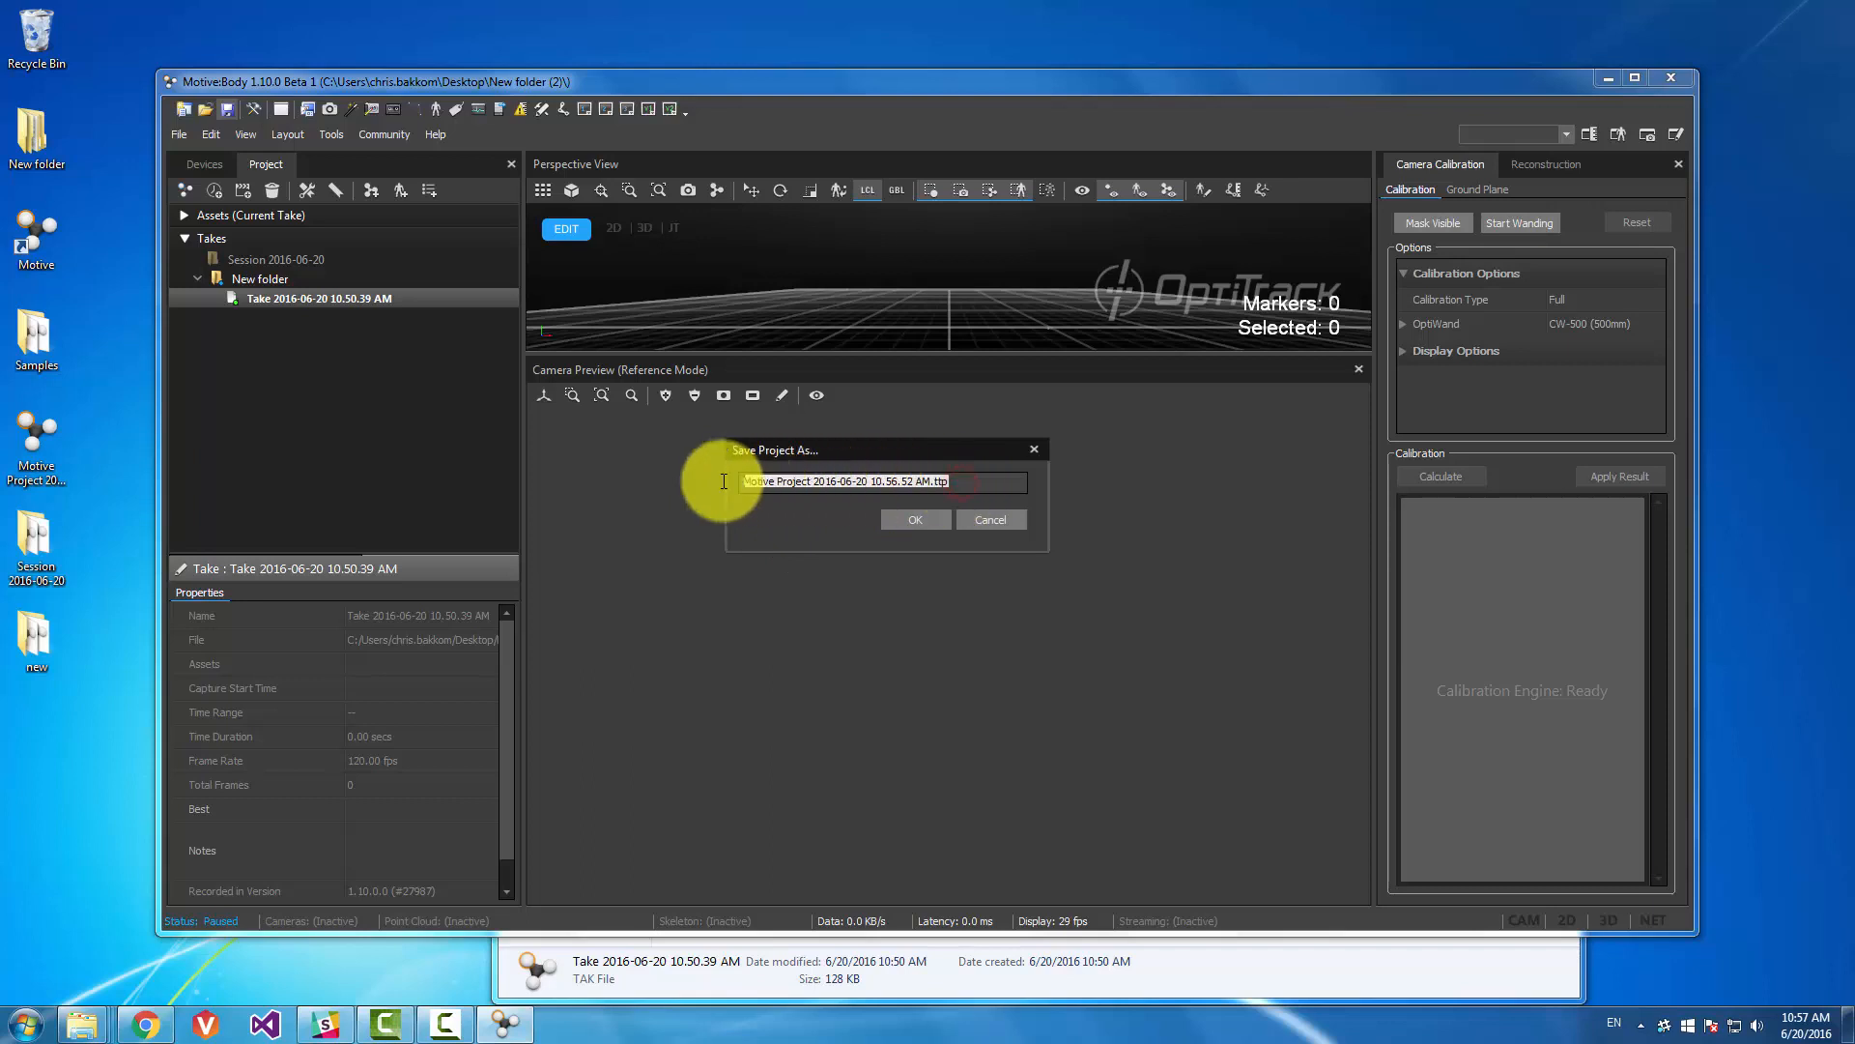
{"action": "left_click", "coordinate": [787, 481]}
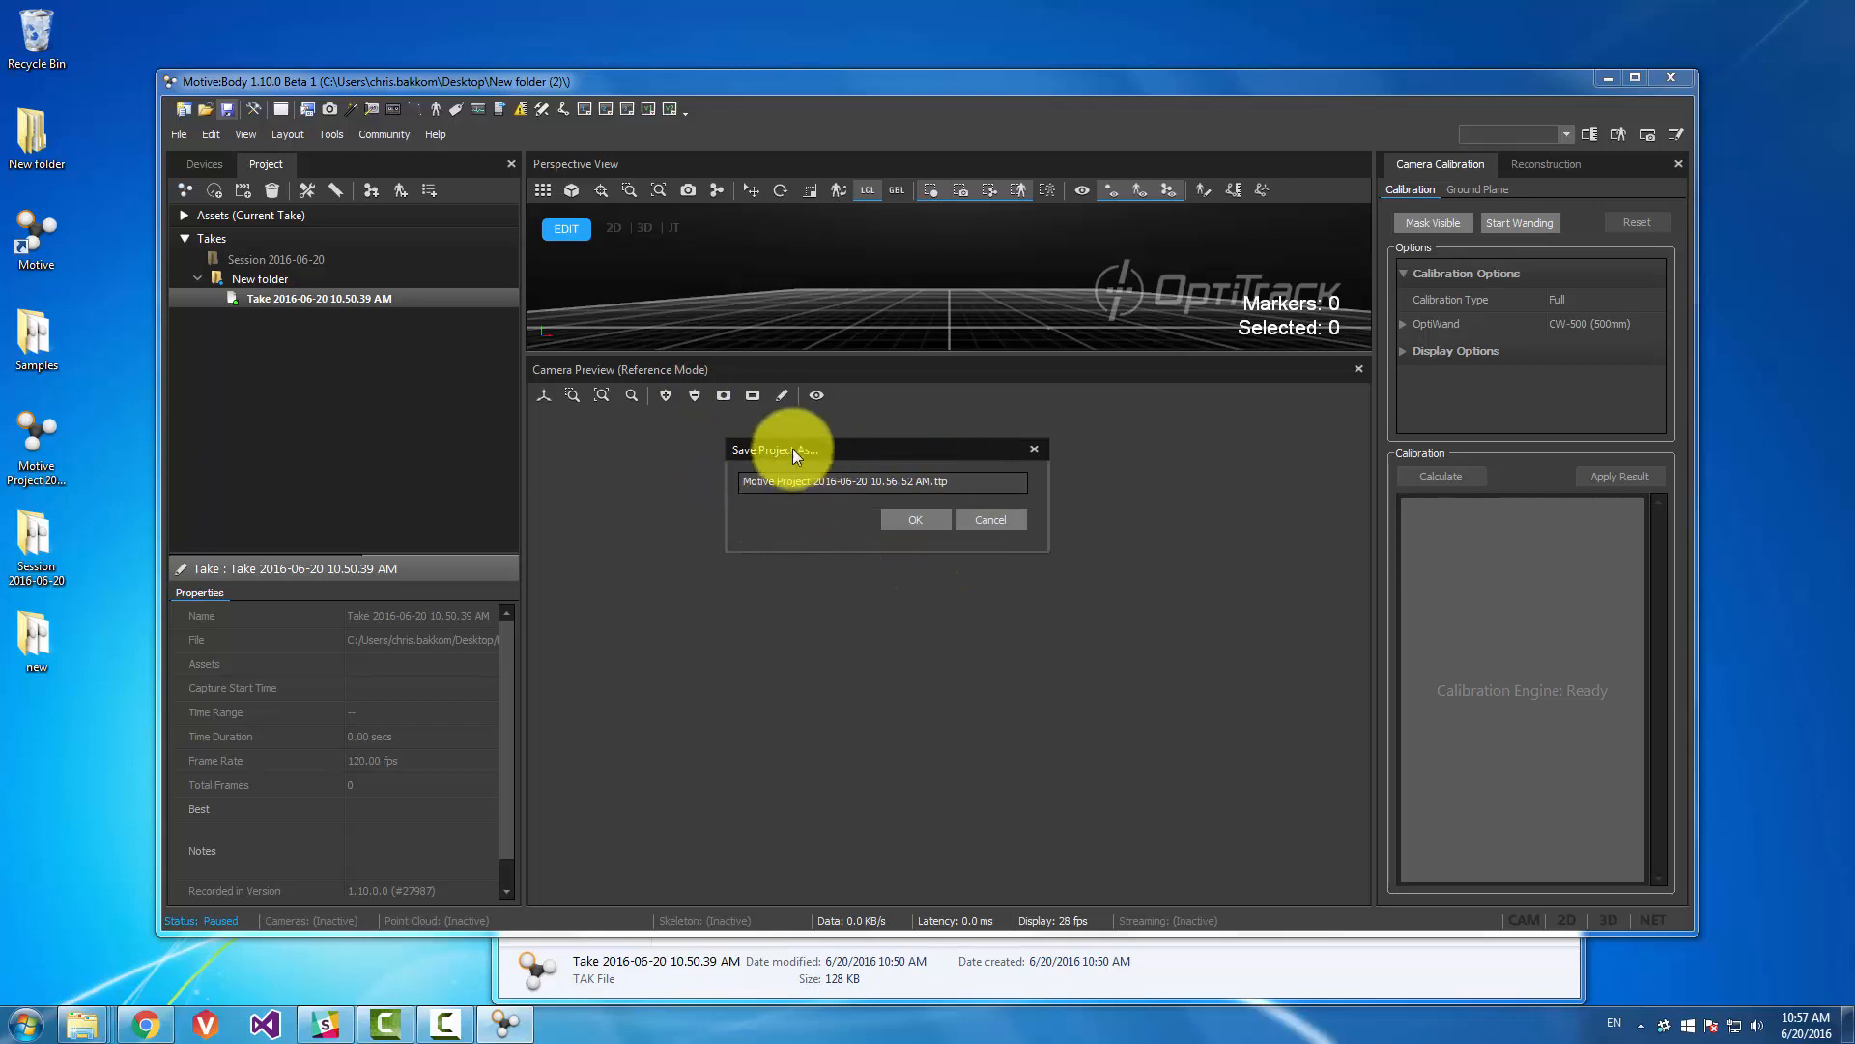
{"action": "left_click", "coordinate": [902, 518]}
- Switch to the file explorer and examine the saved project file and the session subfolder in New folder (2)
{"action": "left_click", "coordinate": [1219, 944]}
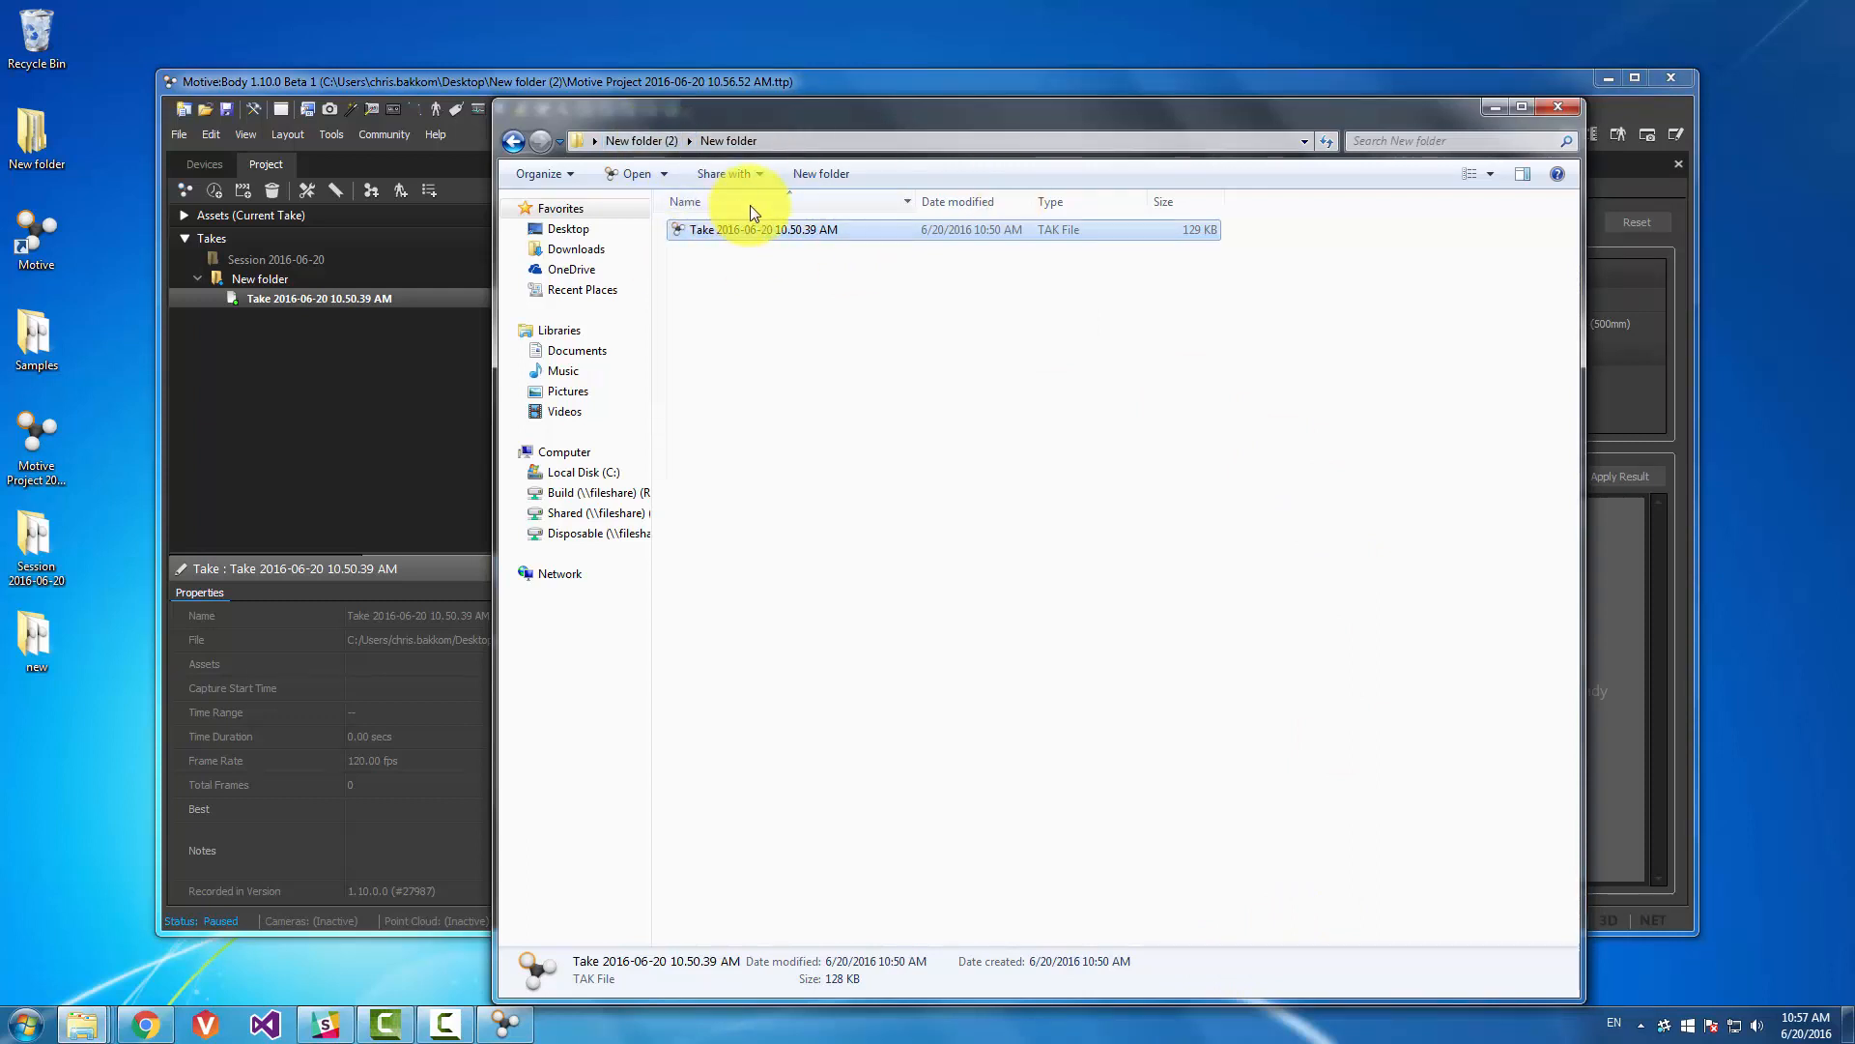
{"action": "left_click", "coordinate": [757, 232]}
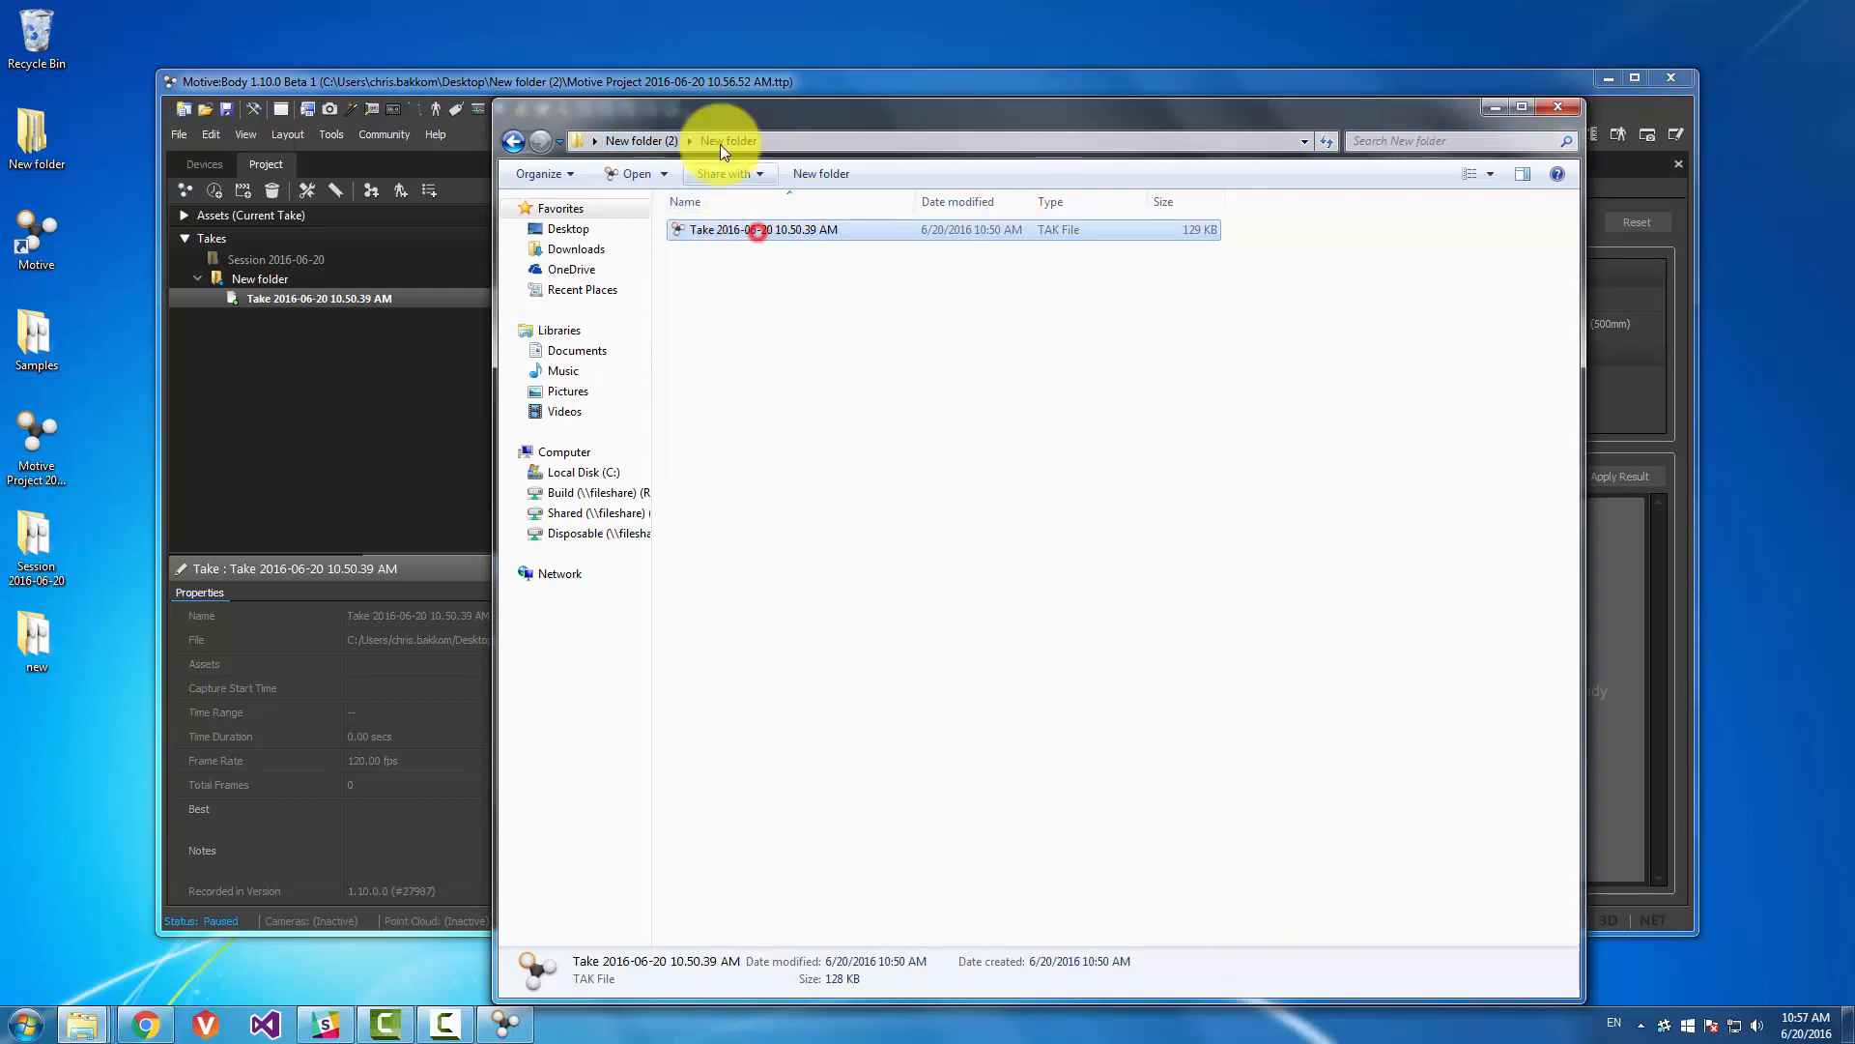
{"action": "left_click", "coordinate": [643, 141]}
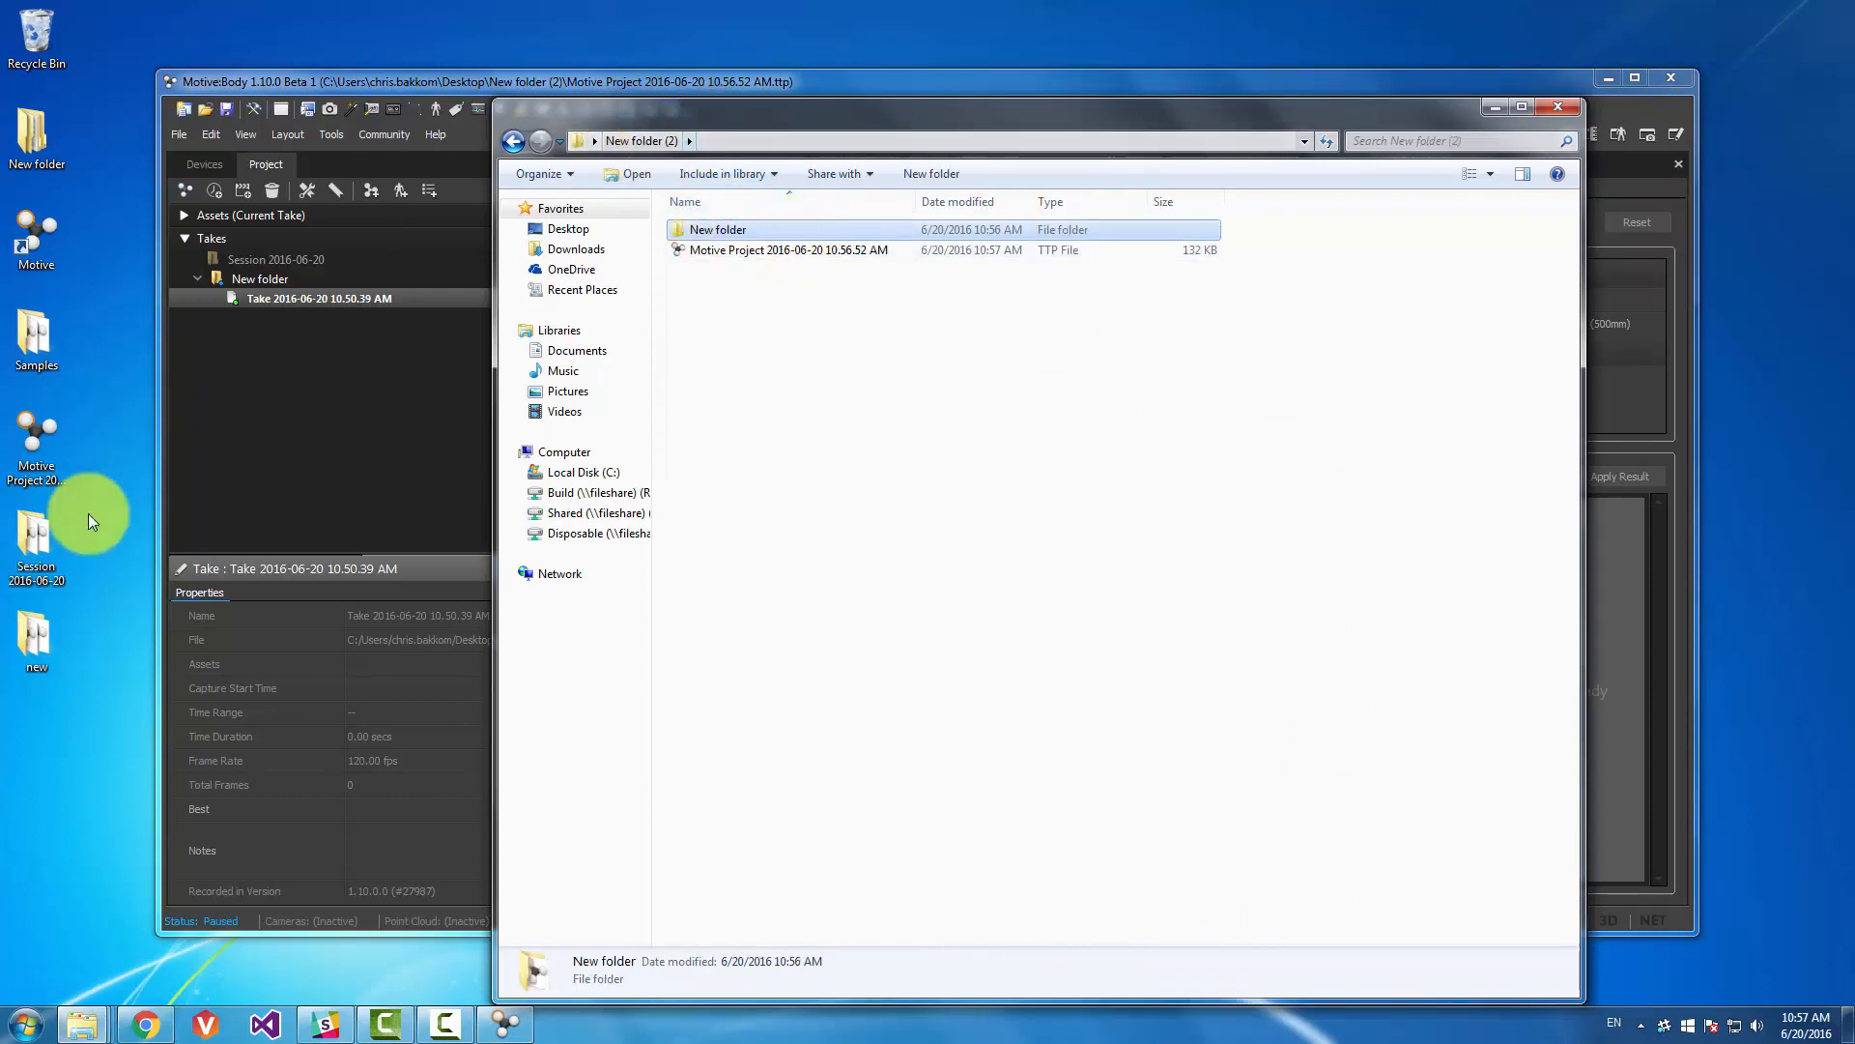
{"action": "left_click", "coordinate": [744, 253]}
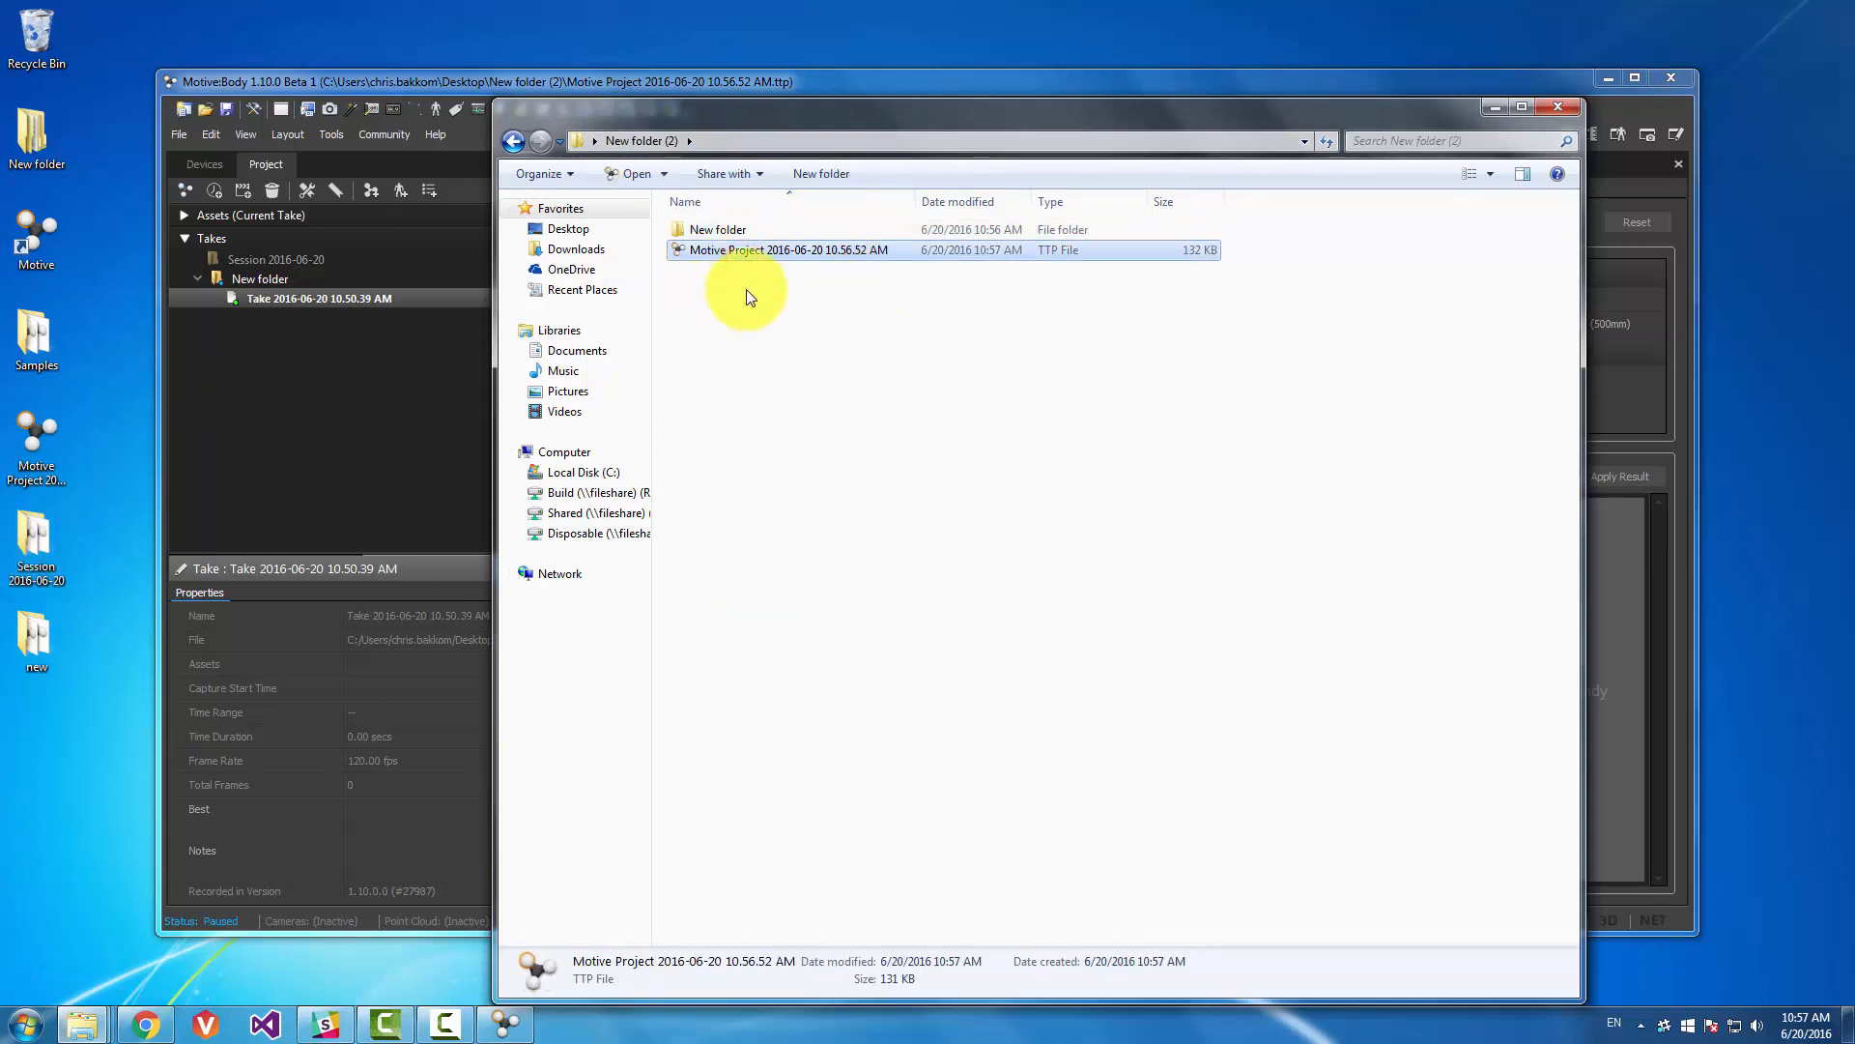
{"action": "left_click", "coordinate": [762, 230]}
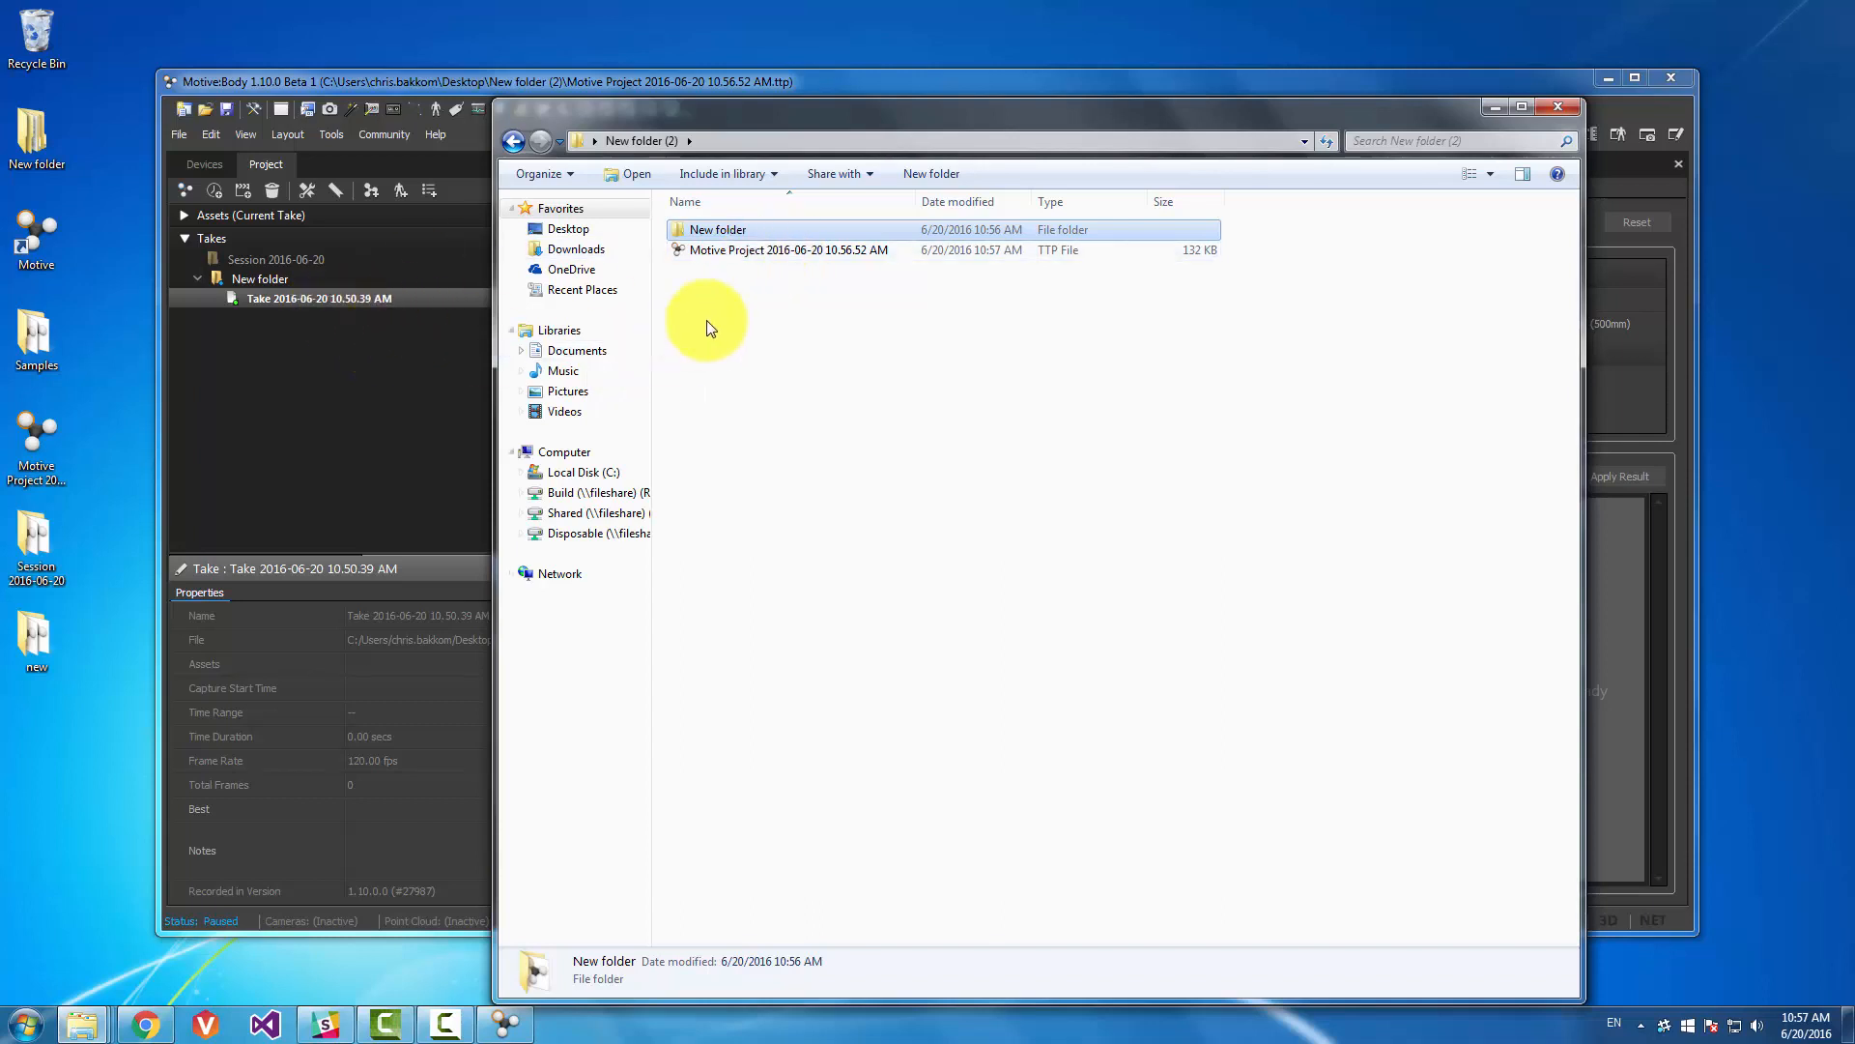
{"action": "left_click", "coordinate": [753, 259]}
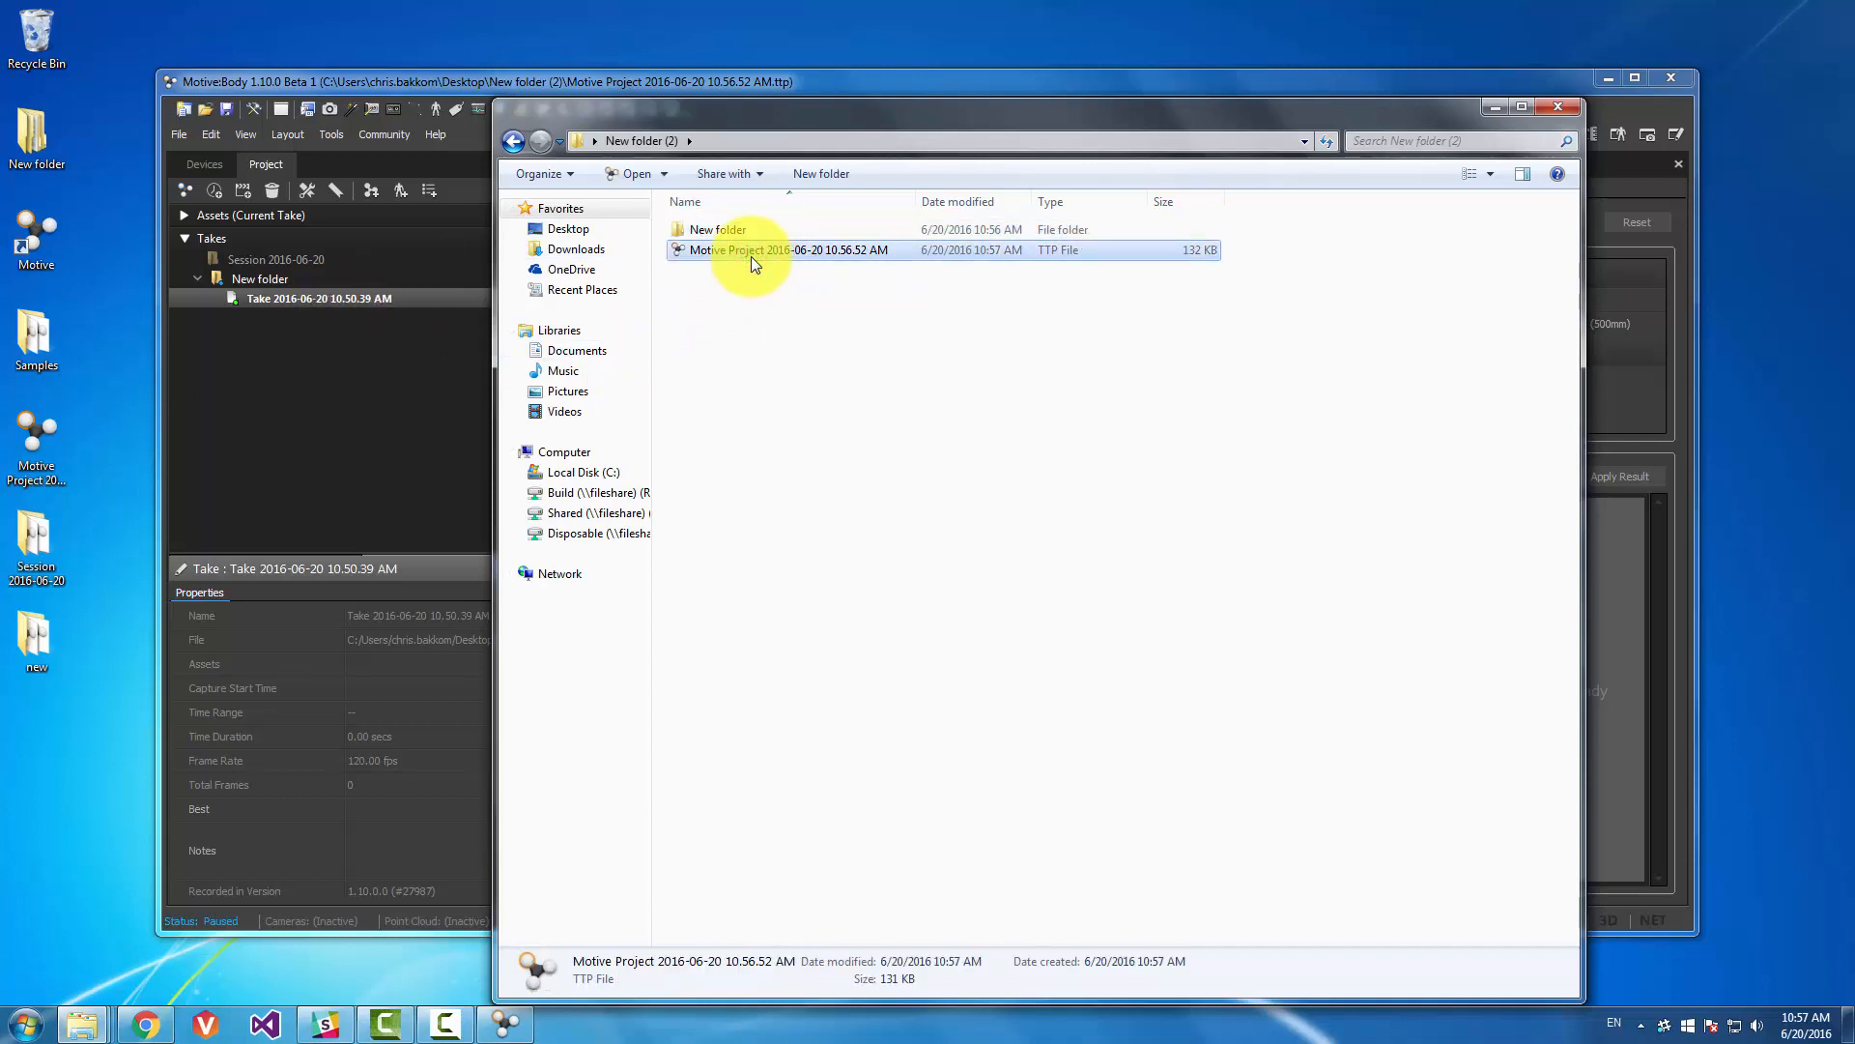
- Switch to Motive, review the New folder session's properties and available commands, and compare it with the project folder on disk
{"action": "left_click", "coordinate": [245, 278]}
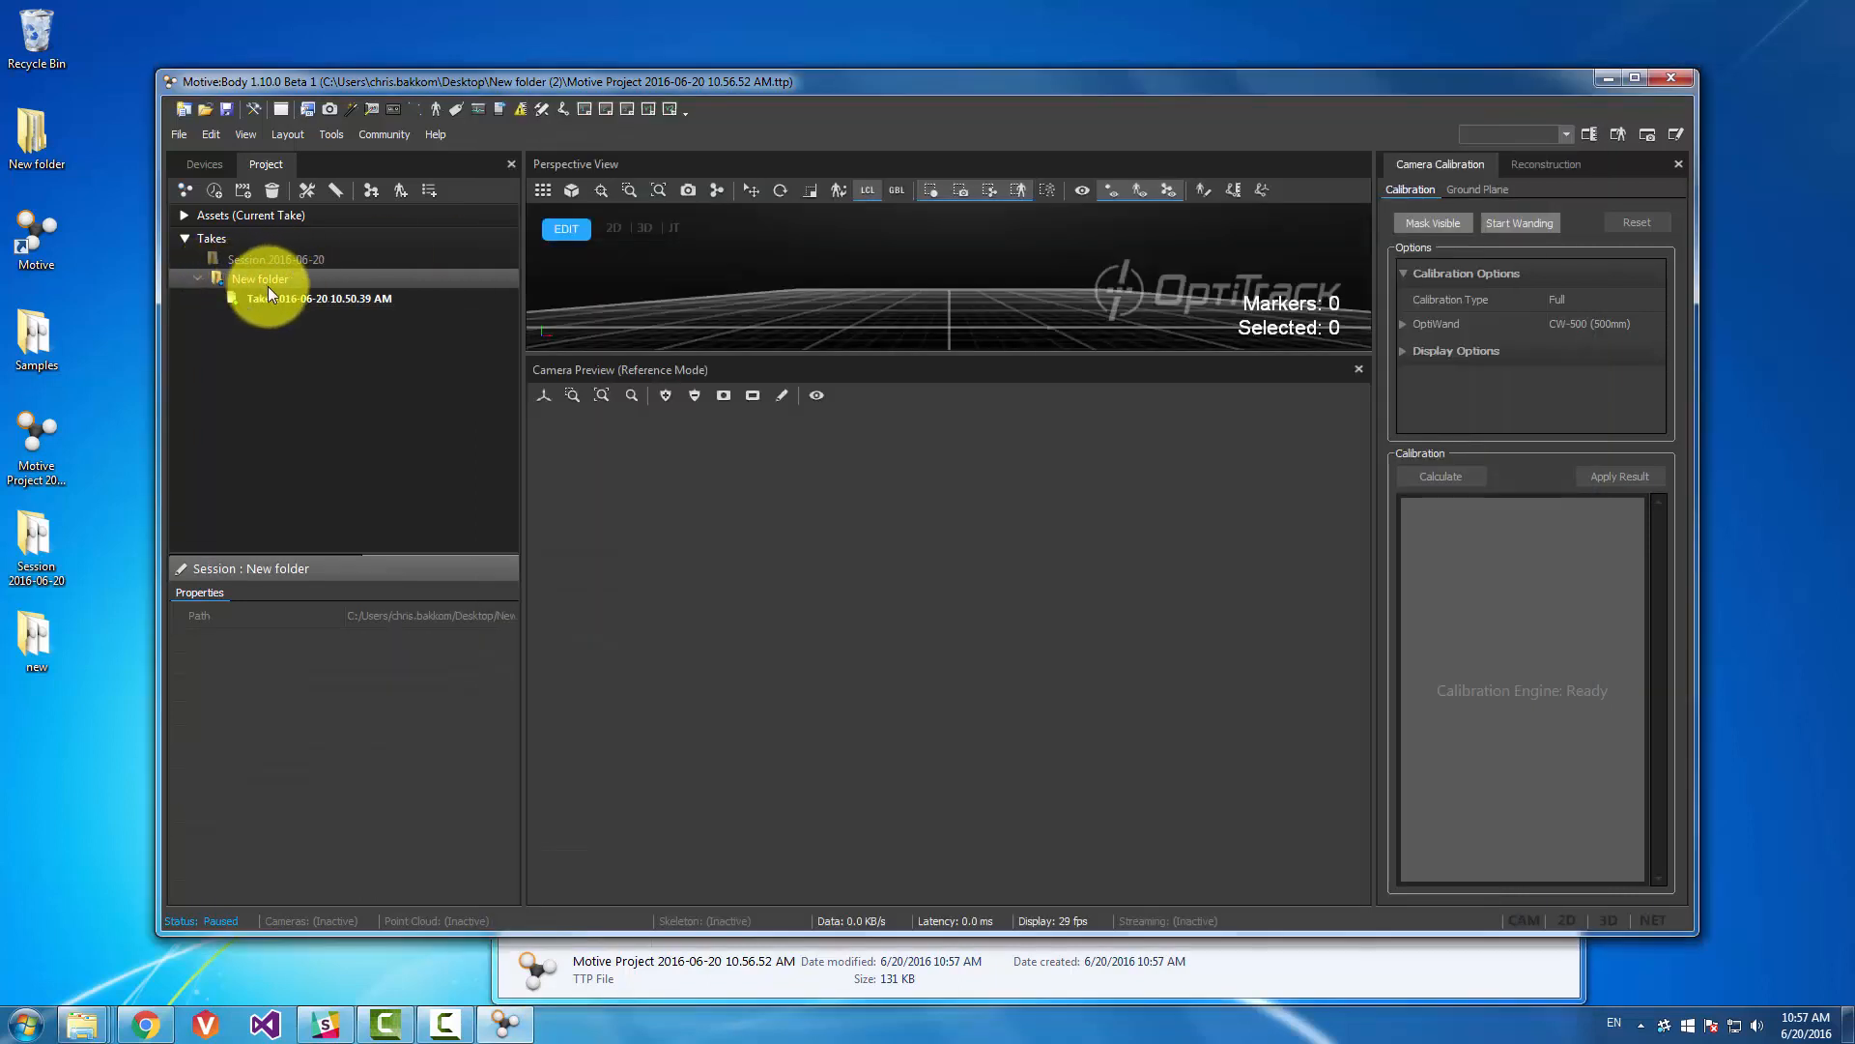
{"action": "right_click", "coordinate": [296, 280]}
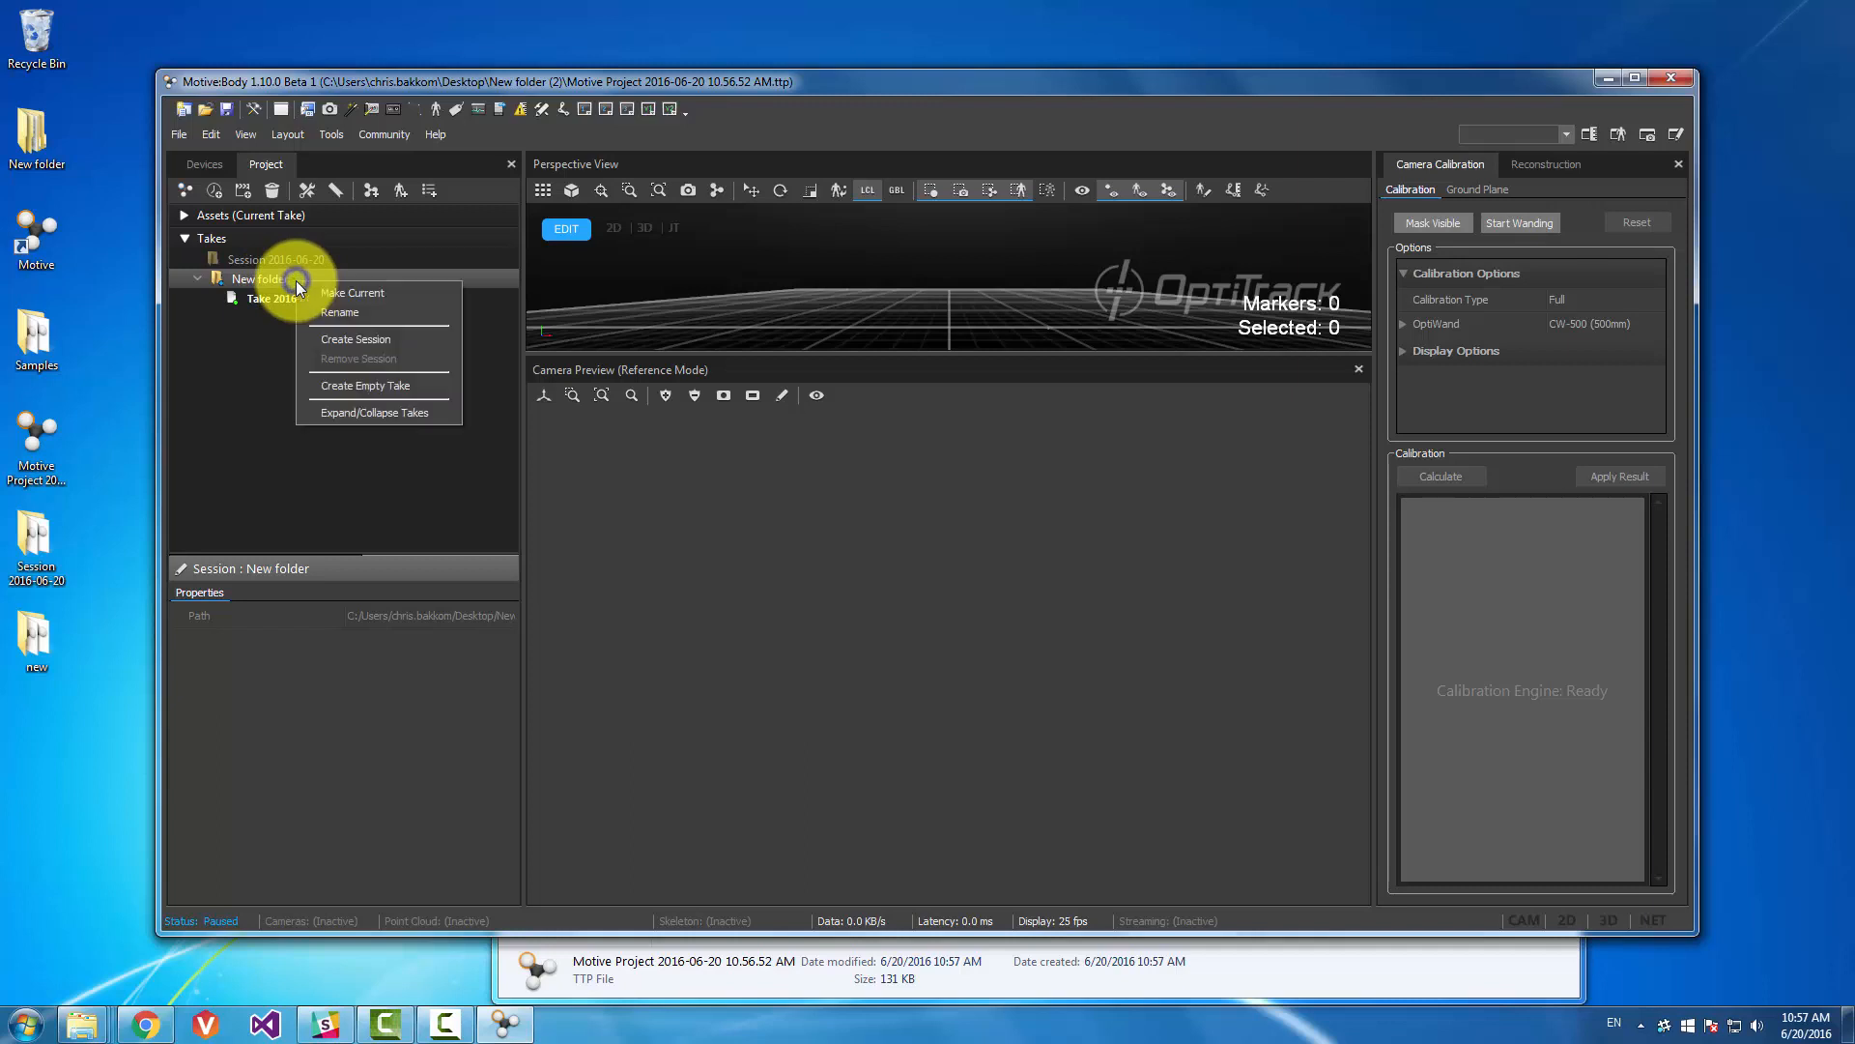
{"action": "left_click", "coordinate": [260, 340]}
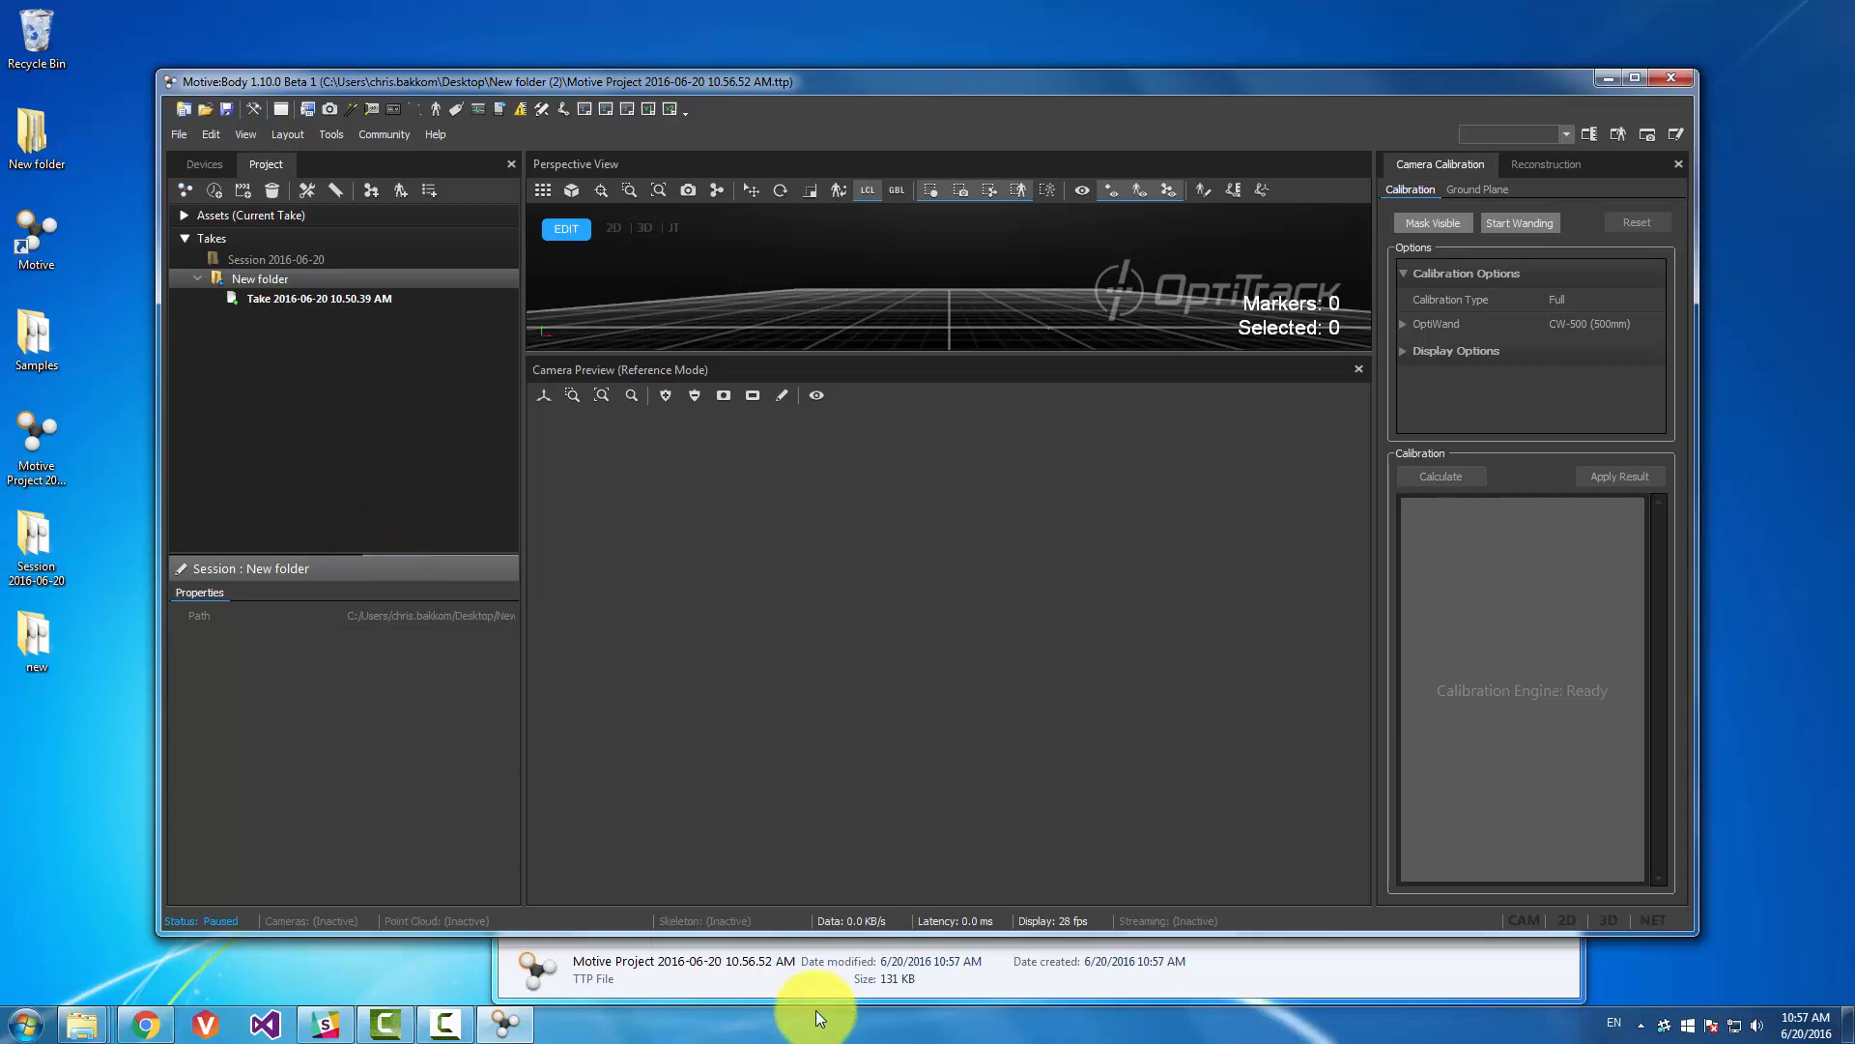
{"action": "left_click", "coordinate": [819, 965]}
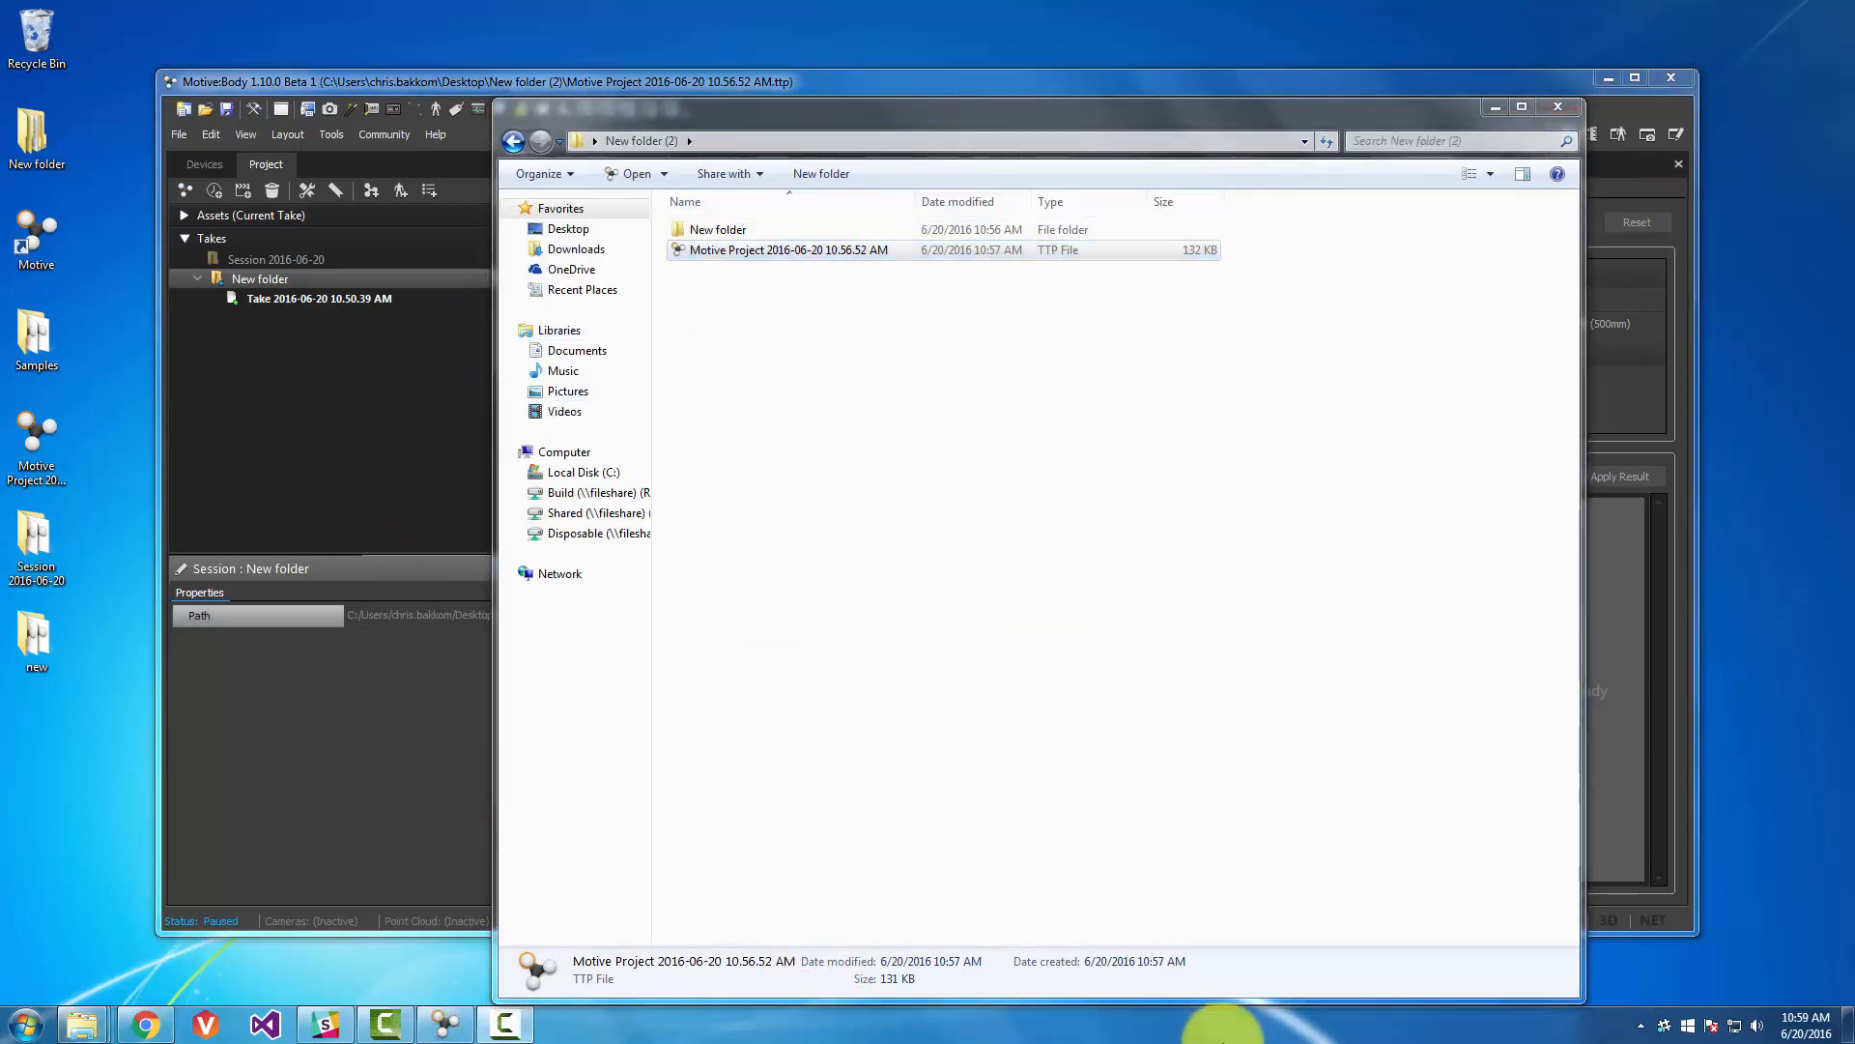
{"action": "left_click", "coordinate": [293, 357]}
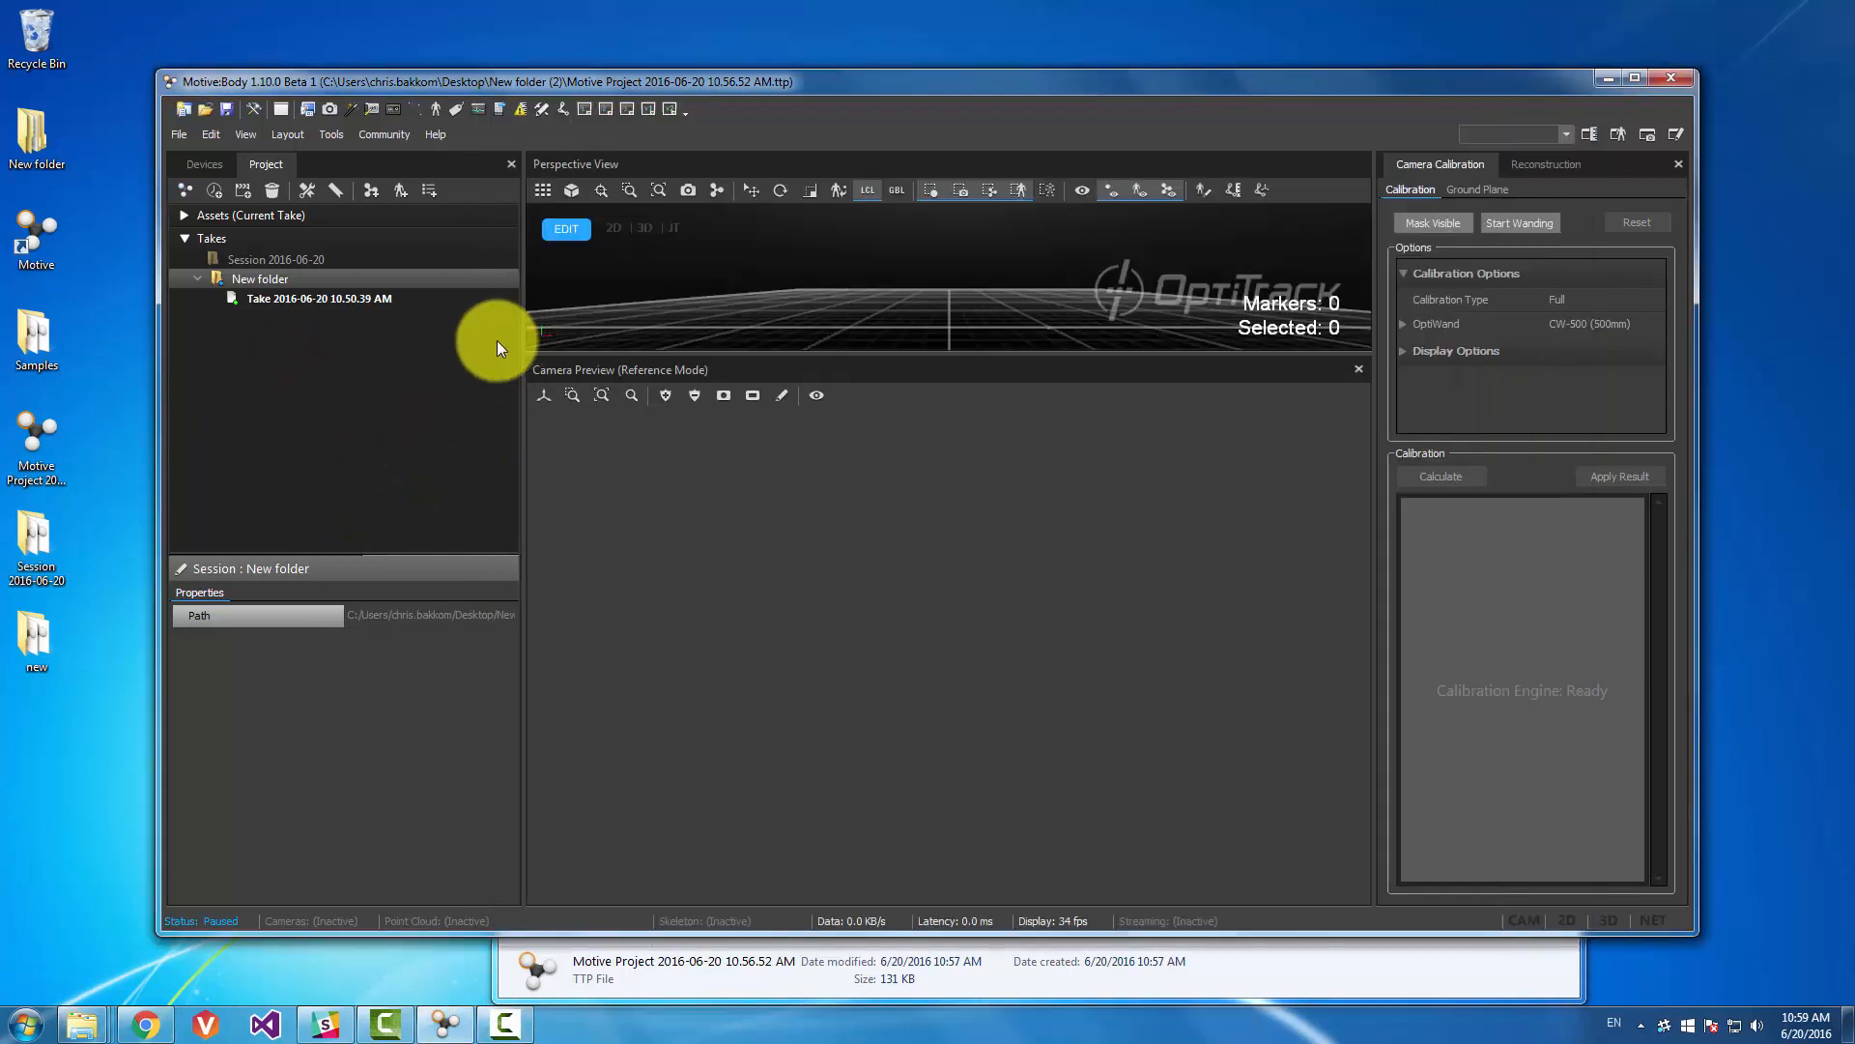